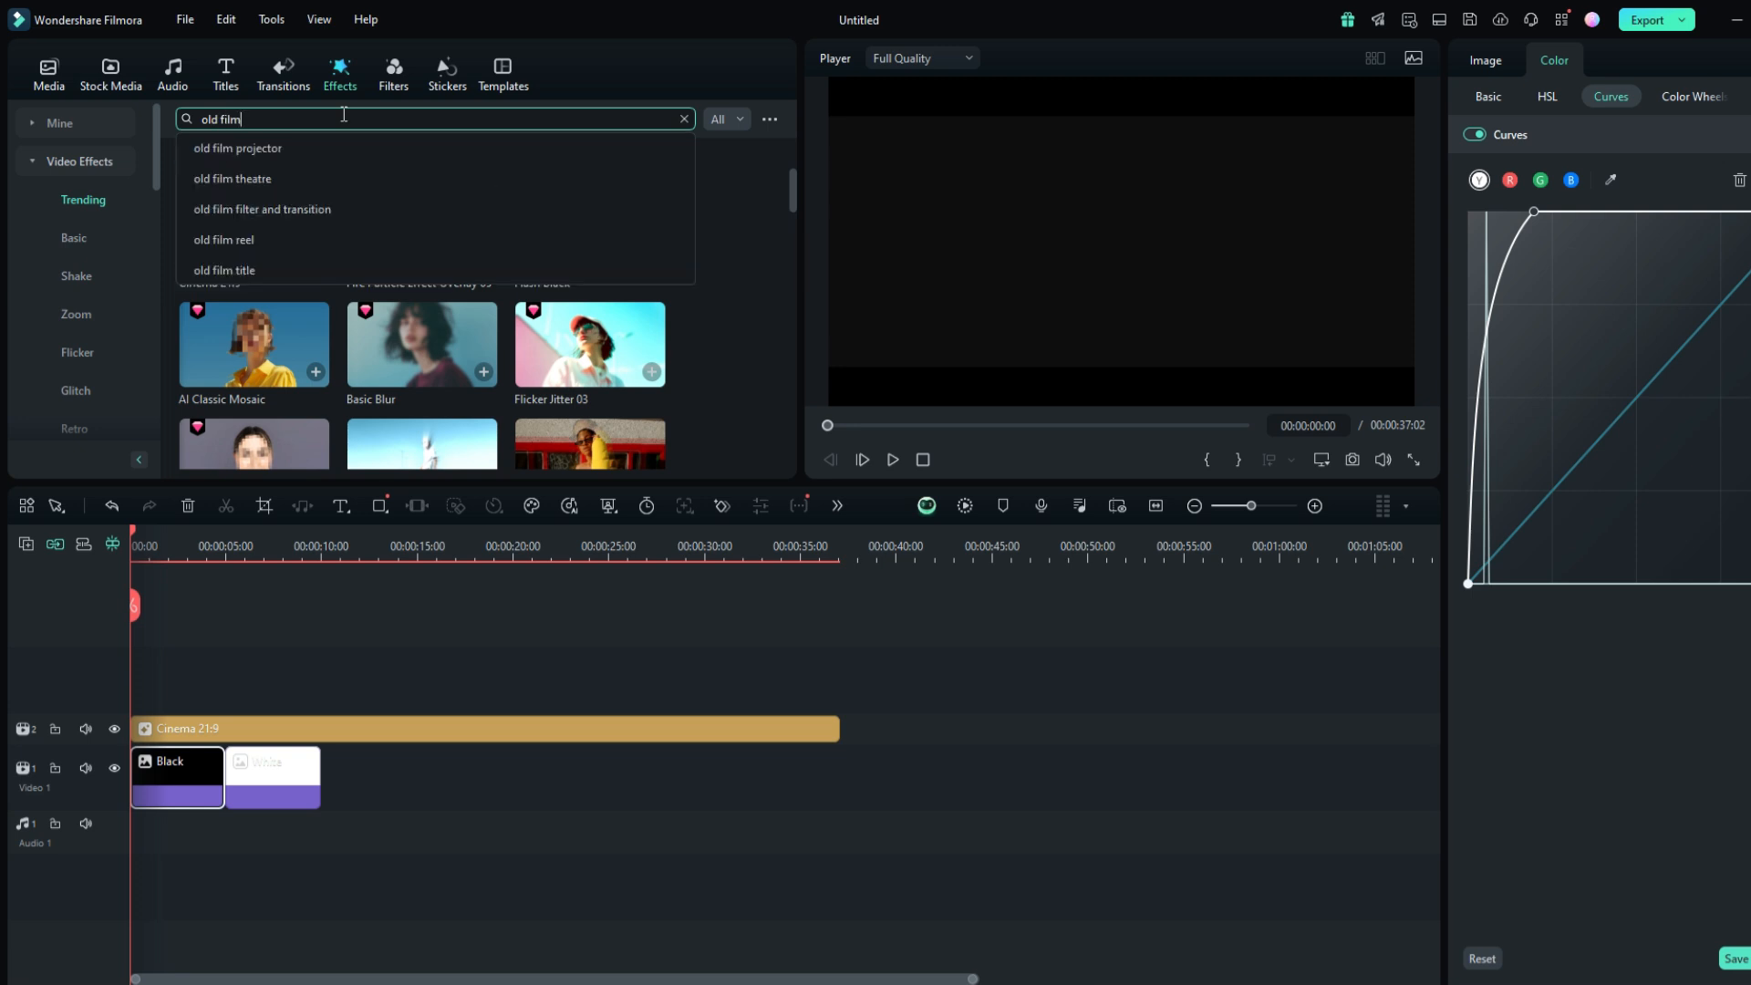
# Step: Search the effects for "old film" and place the Old Film effect on a track above the Black clip
pyautogui.press('Return')
pyautogui.moveTo(244, 197); pyautogui.dragTo(178, 729)
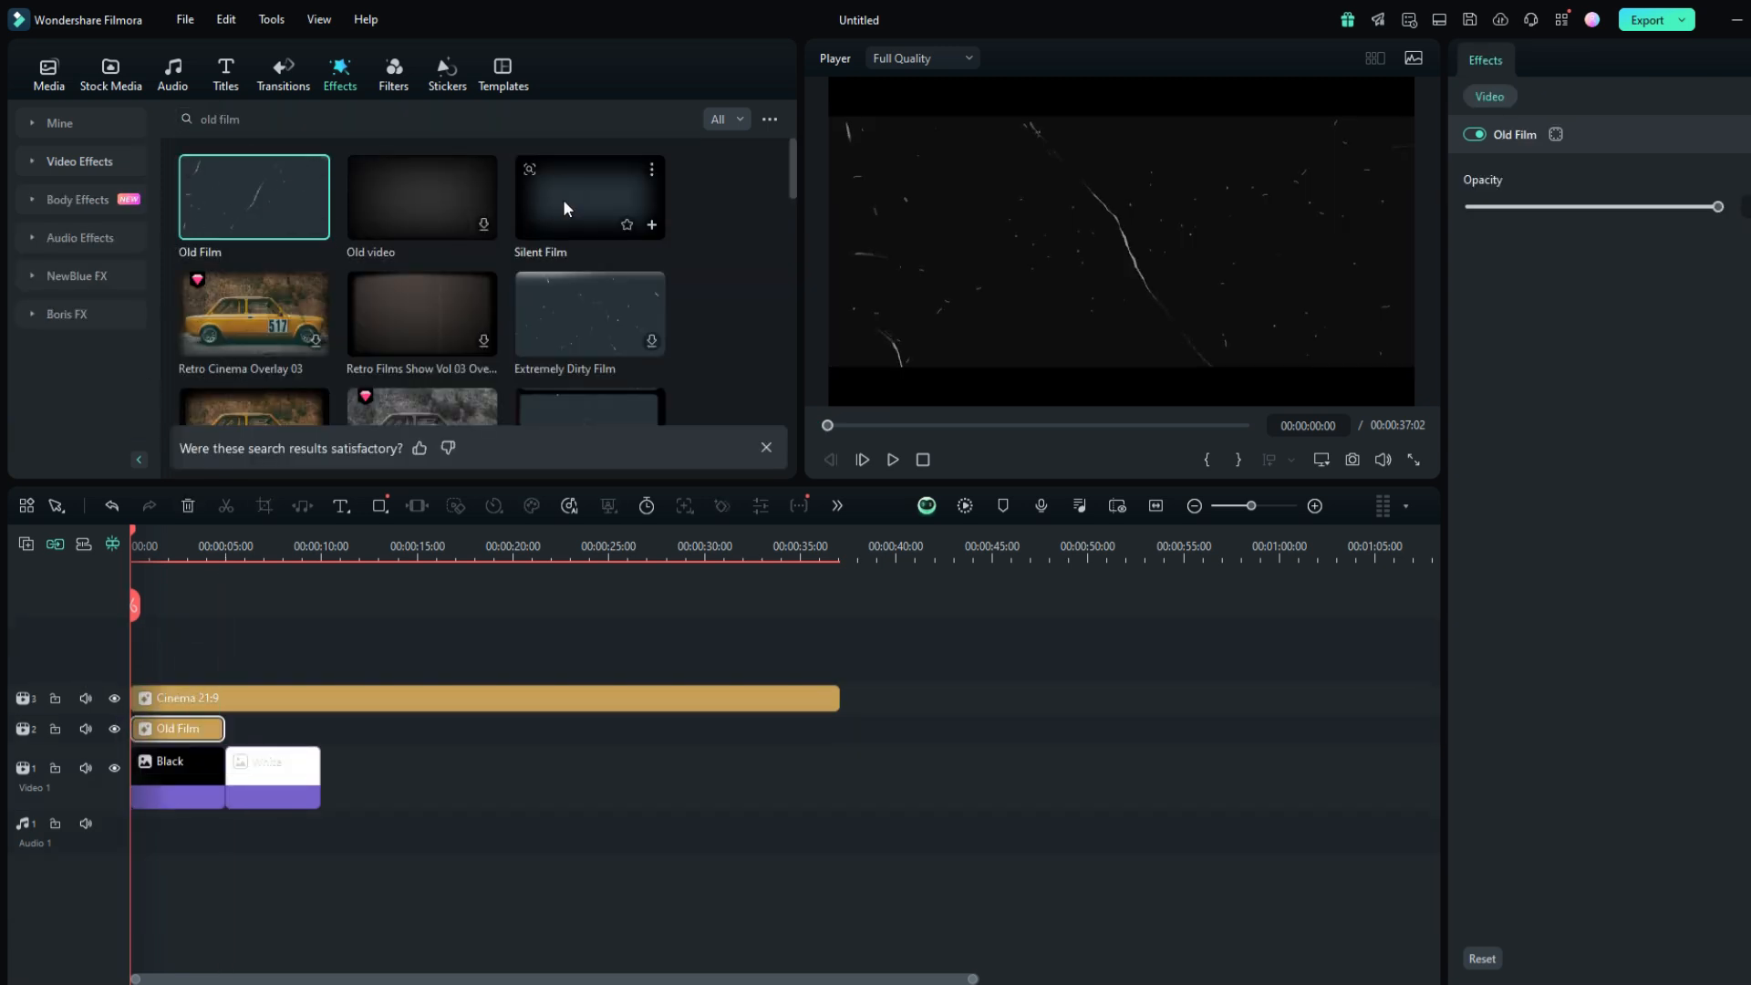
# Step: Add the Silent Film 2 effect above the White clip, right after the Old Film effect
pyautogui.scroll(-3, 566, 205)
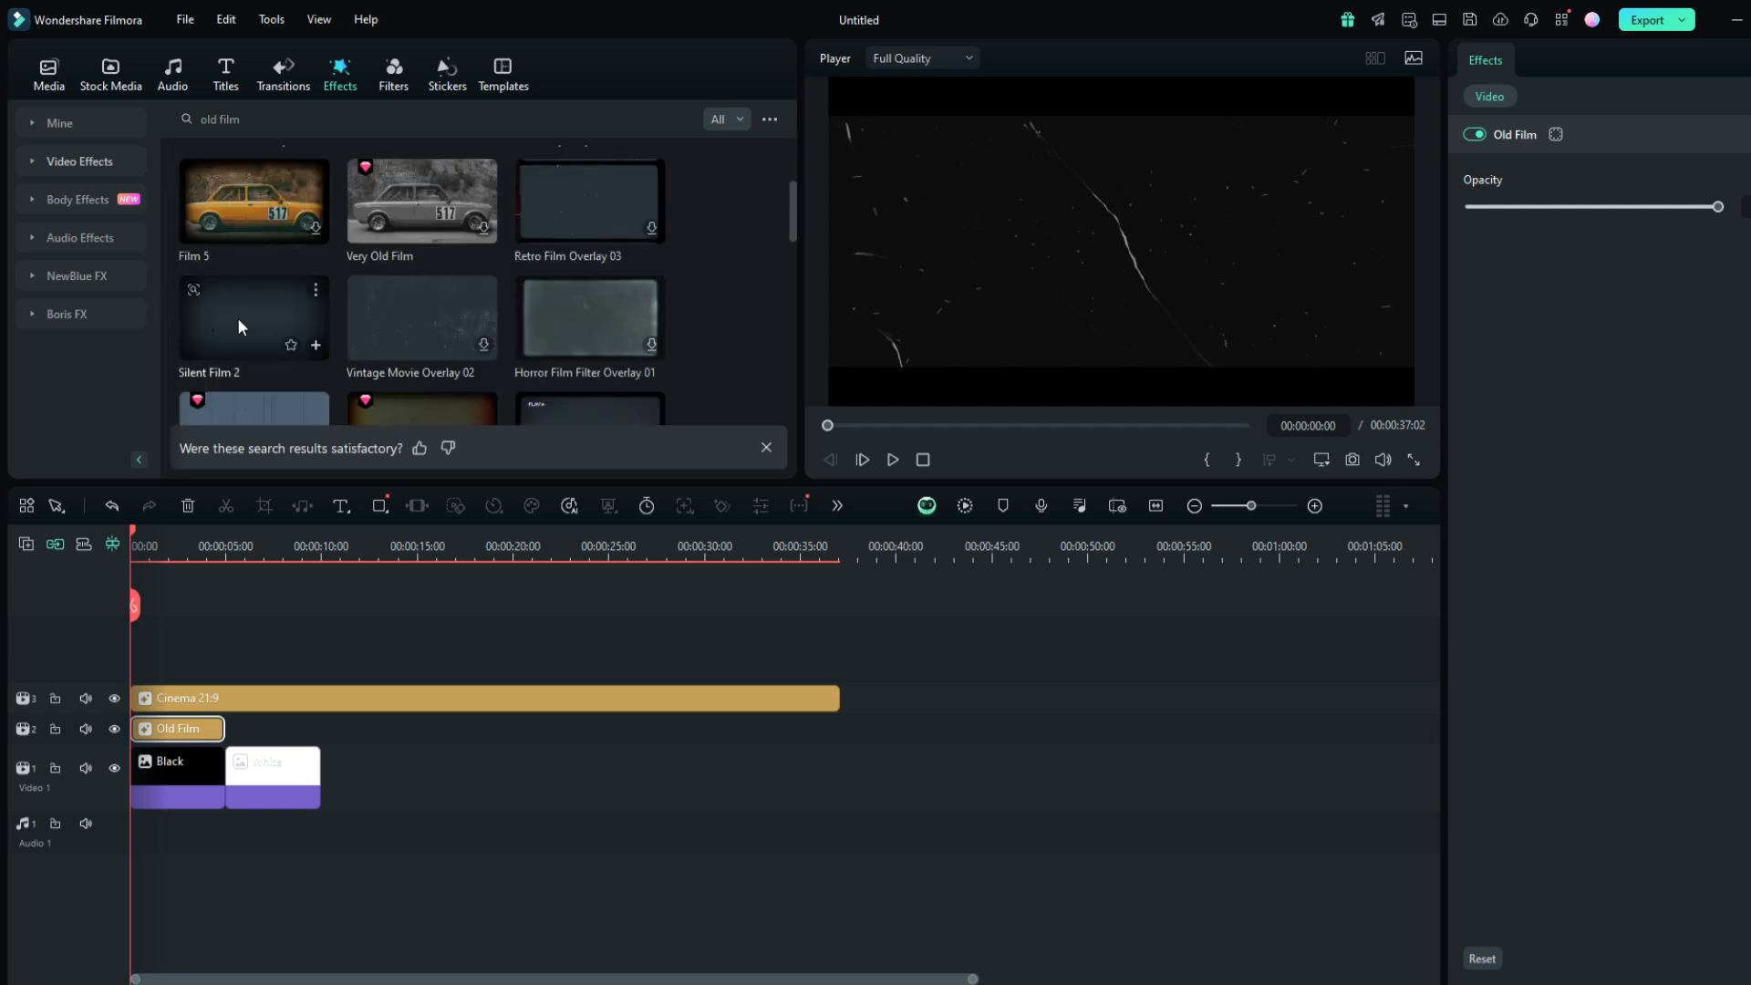
pyautogui.moveTo(237, 318); pyautogui.dragTo(230, 730)
pyautogui.click(170, 698)
# Step: Add a Default Title on a new track at the start of the timeline
pyautogui.click(48, 71)
pyautogui.click(226, 71)
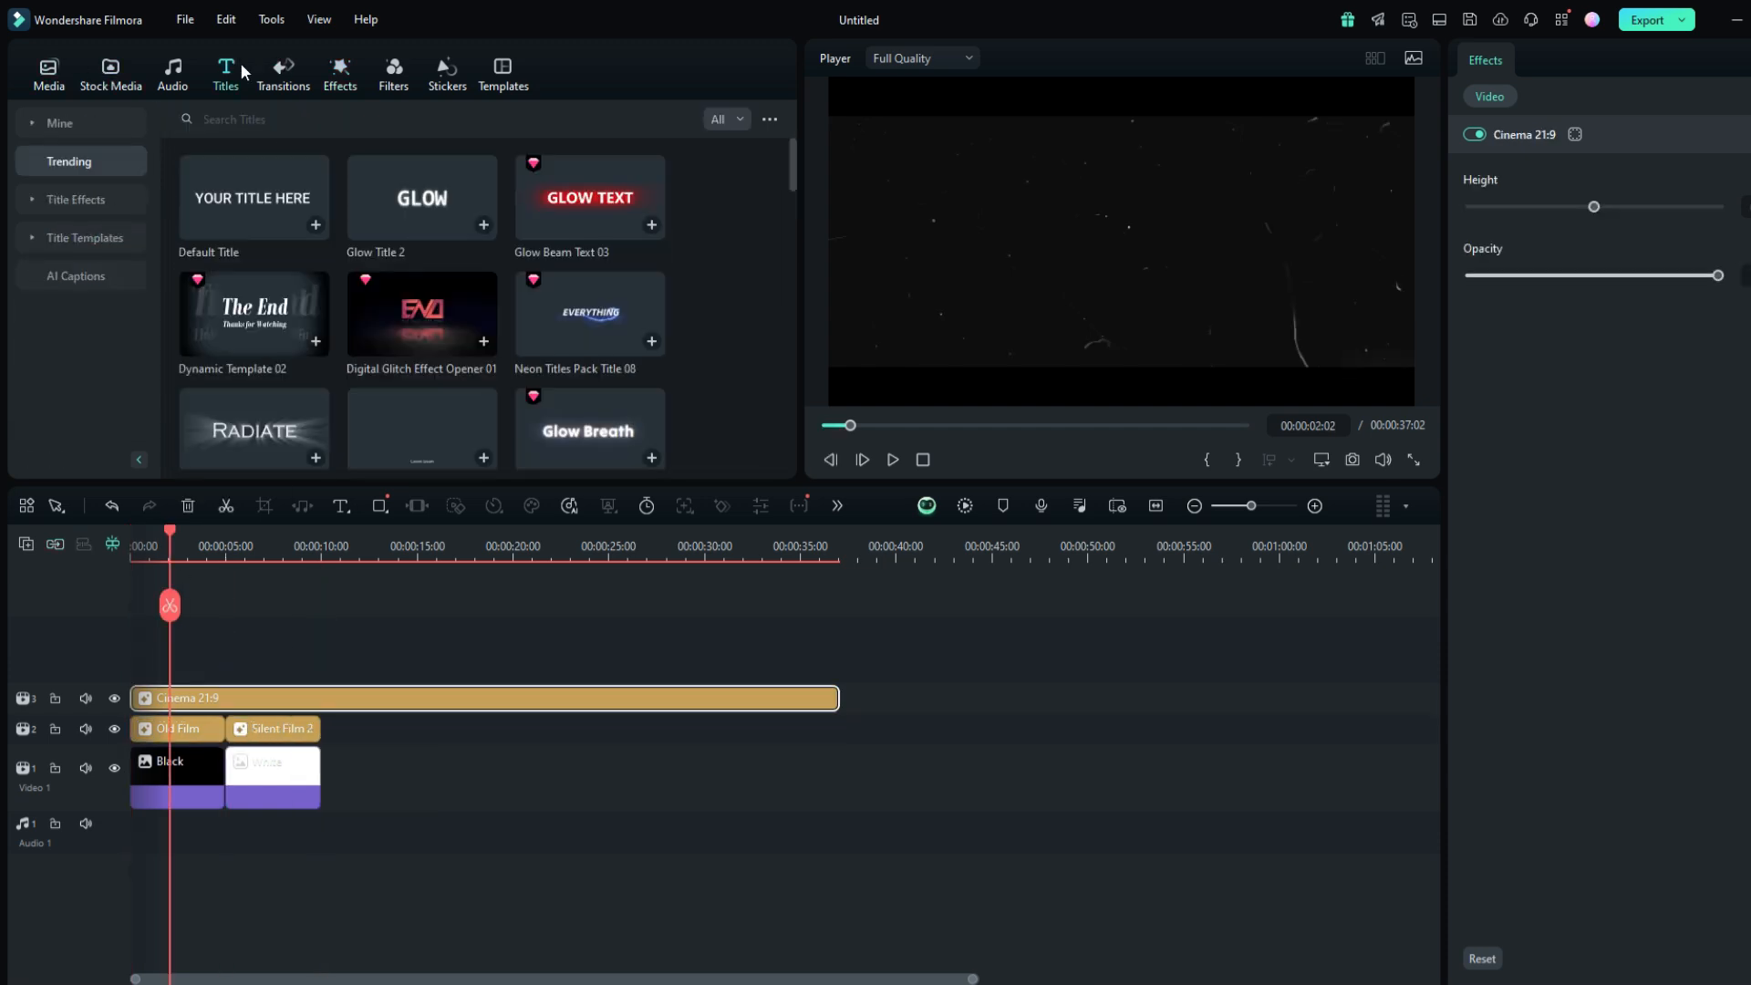
pyautogui.moveTo(248, 197); pyautogui.dragTo(183, 705)
pyautogui.click(182, 674)
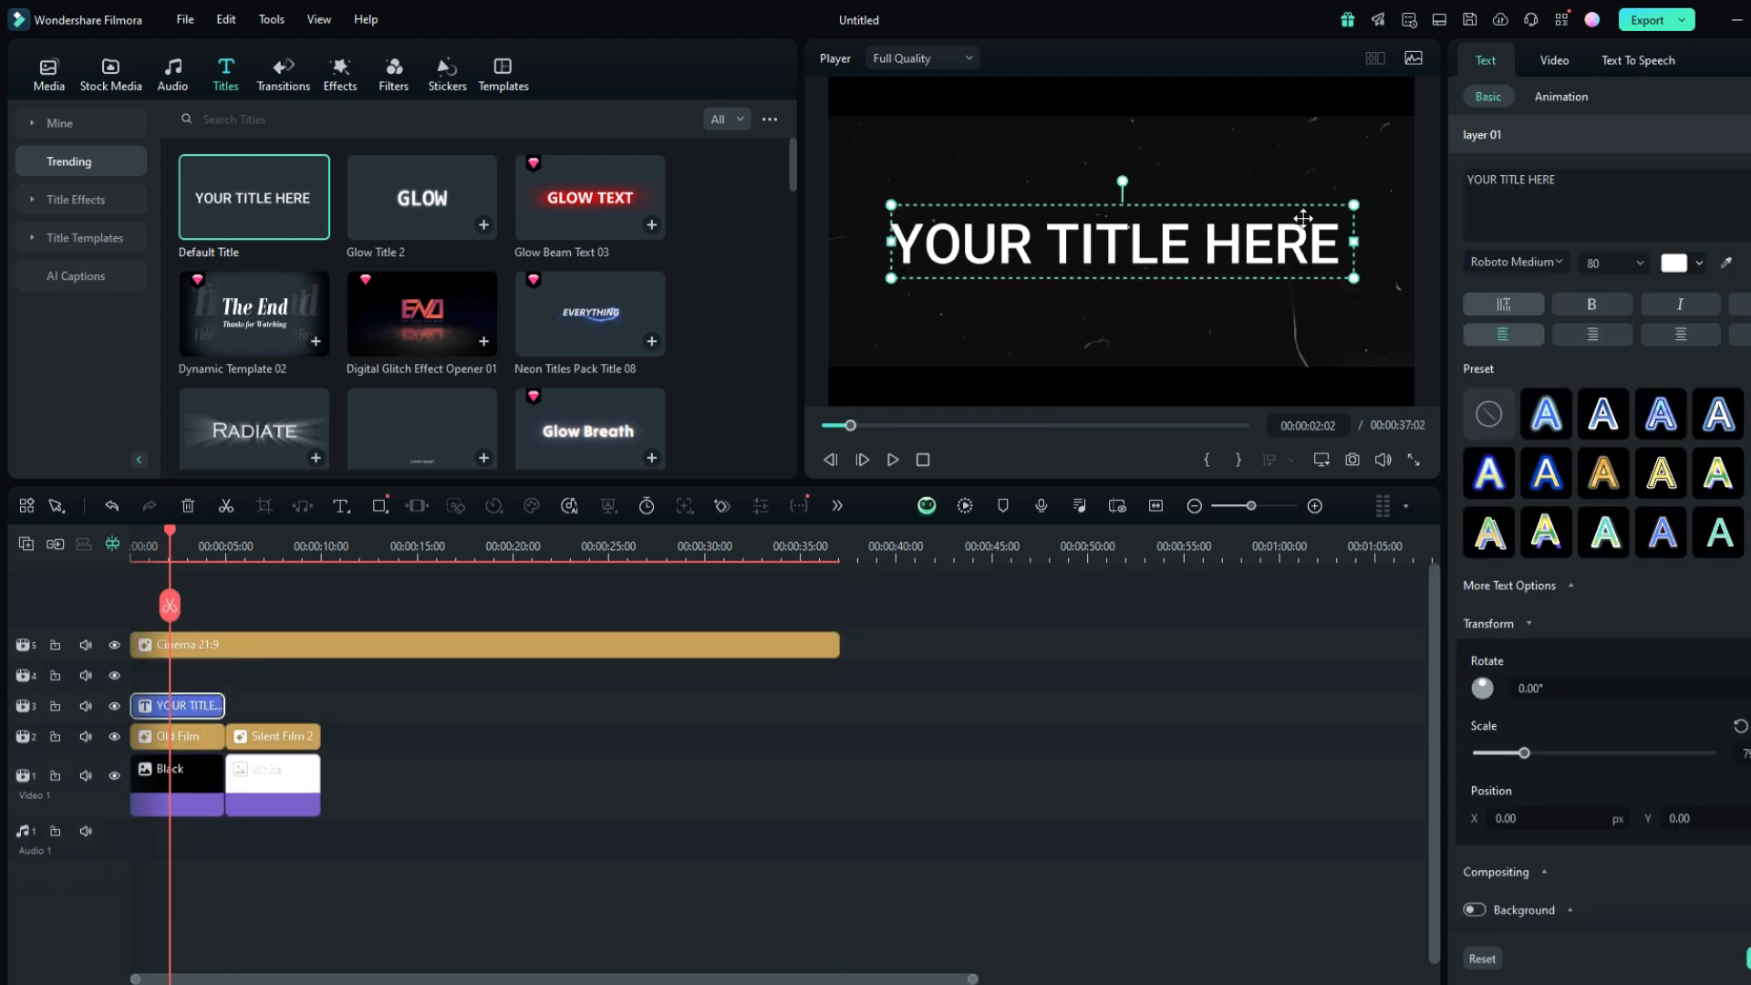
# Step: Set the title's font to Russo One and replace its text with Hey
pyautogui.click(1541, 262)
pyautogui.write('russ')
pyautogui.click(1586, 401)
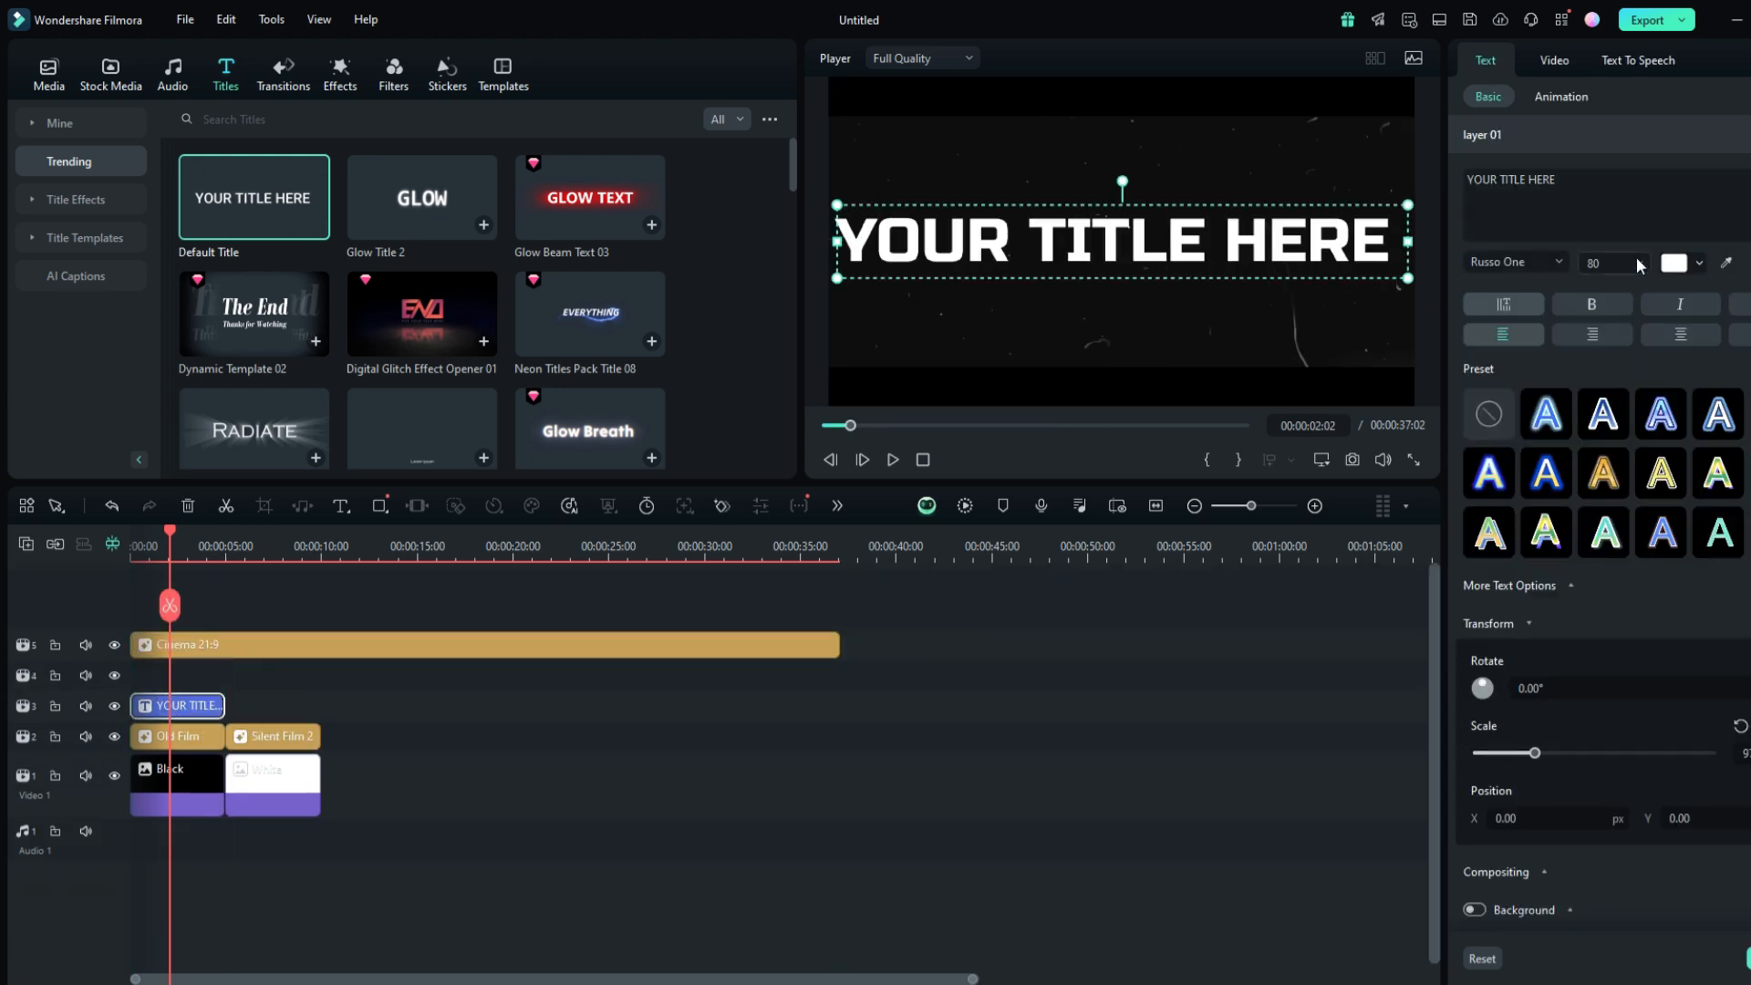
pyautogui.hotkey('ctrl', 'a')
pyautogui.press('BackSpace')
pyautogui.write('Hey')
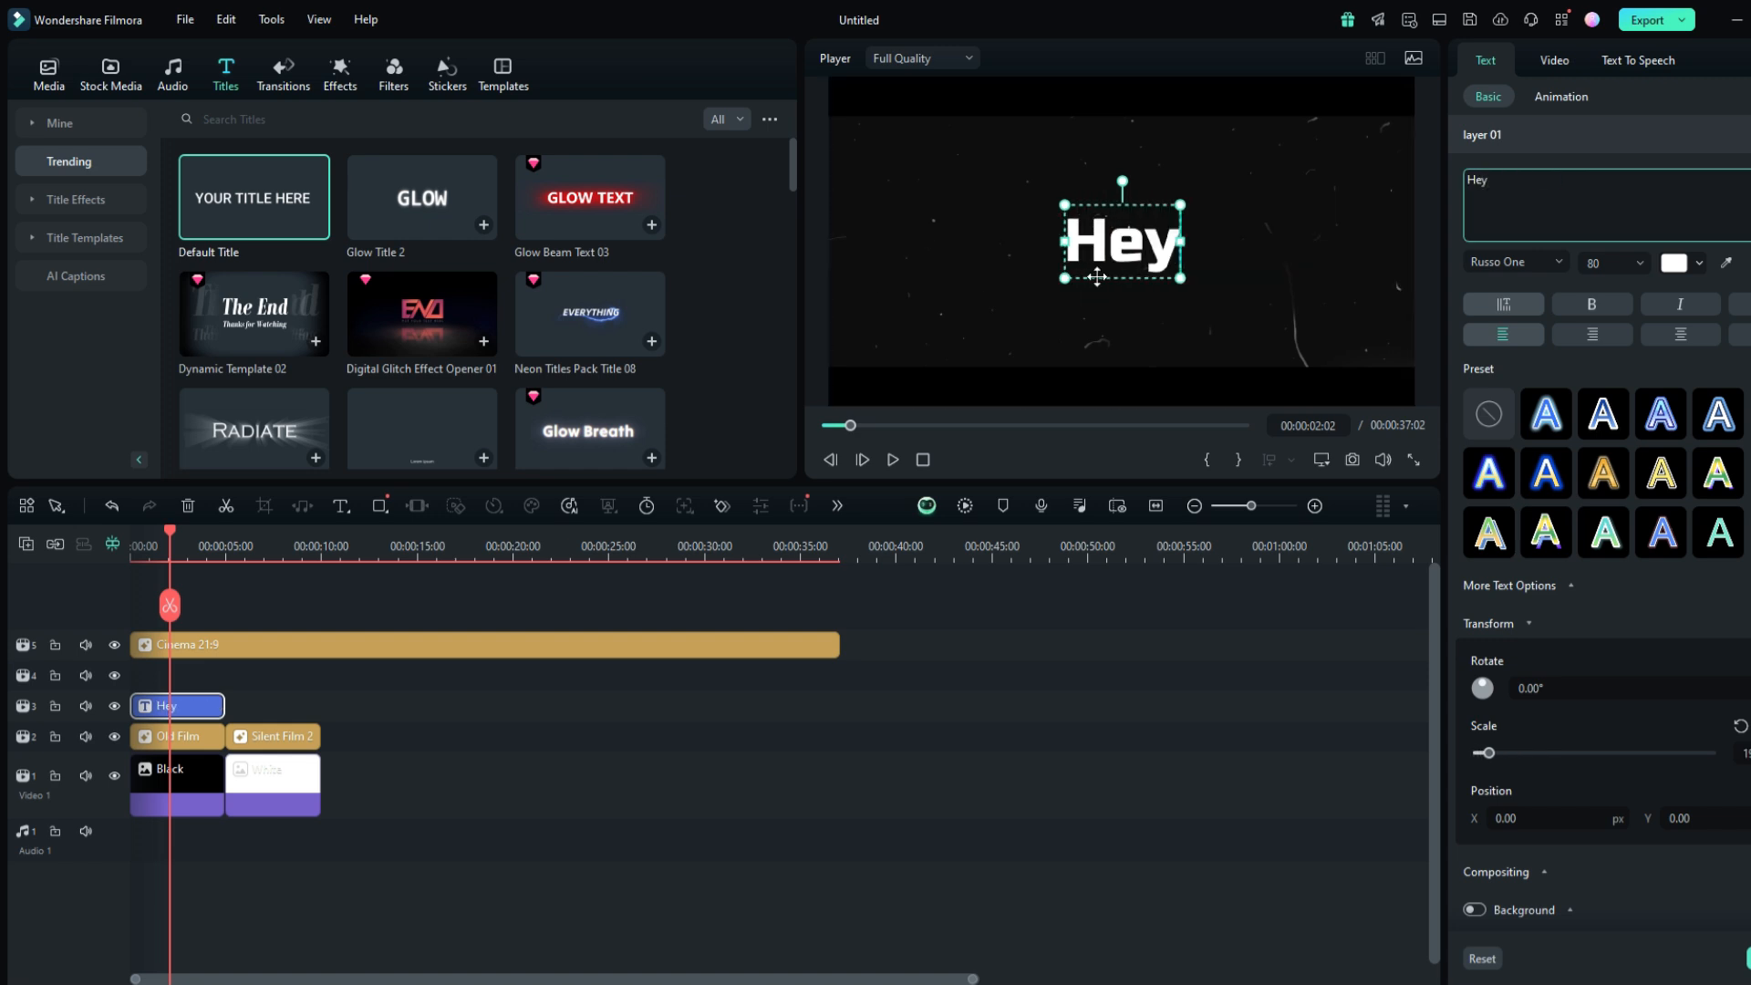
# Step: Lock every track except the title track
pyautogui.click(55, 644)
pyautogui.click(55, 674)
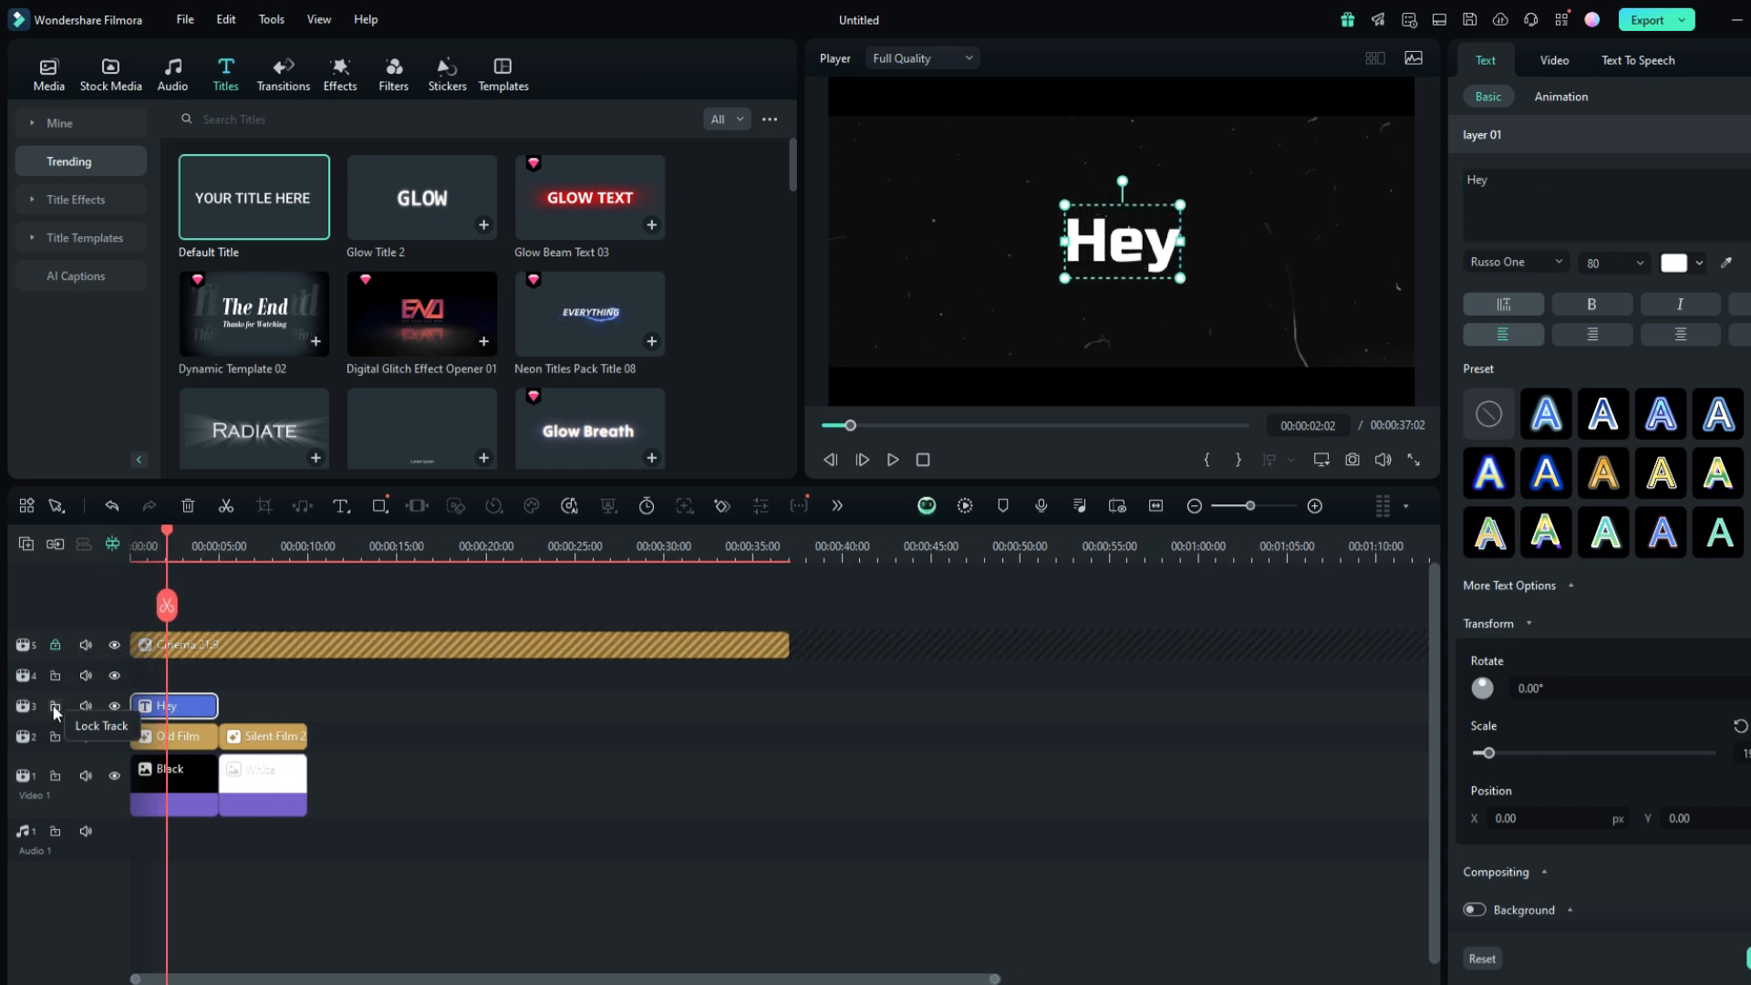
pyautogui.click(55, 735)
pyautogui.click(55, 776)
# Step: At the start of the timeline, enlarge the Hey title in the preview to a font size of about 225
pyautogui.moveTo(171, 531); pyautogui.dragTo(128, 540)
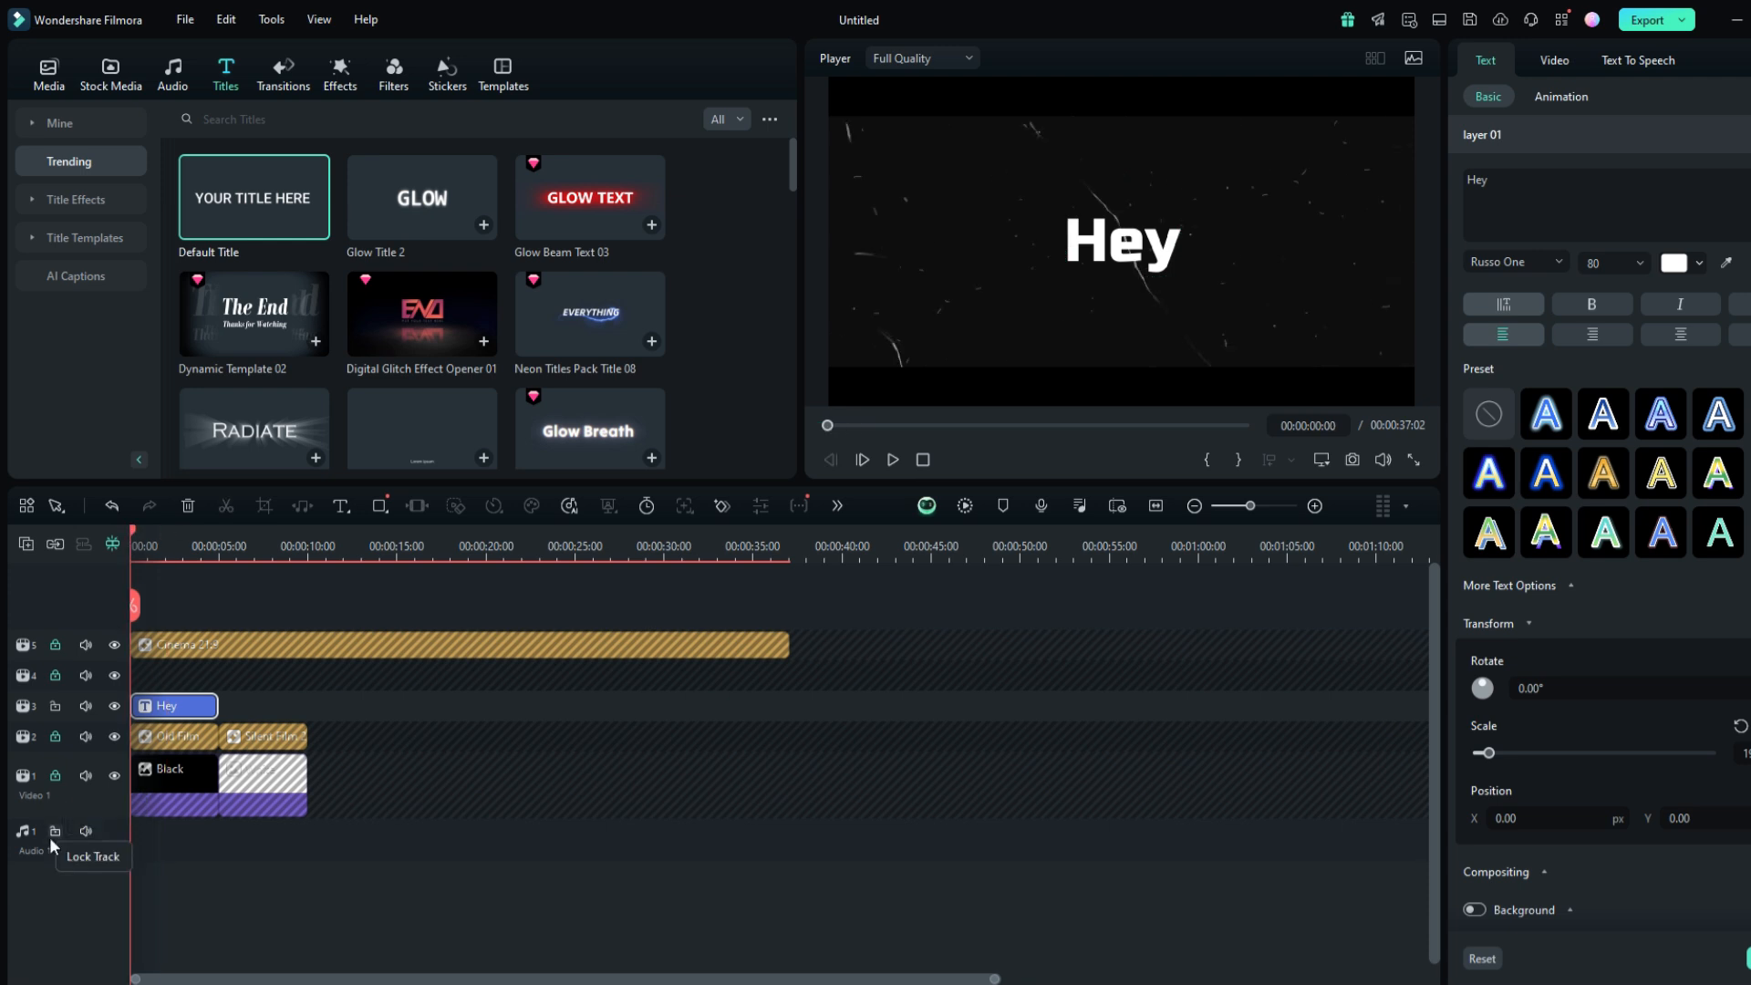
pyautogui.moveTo(1182, 281); pyautogui.dragTo(1280, 335)
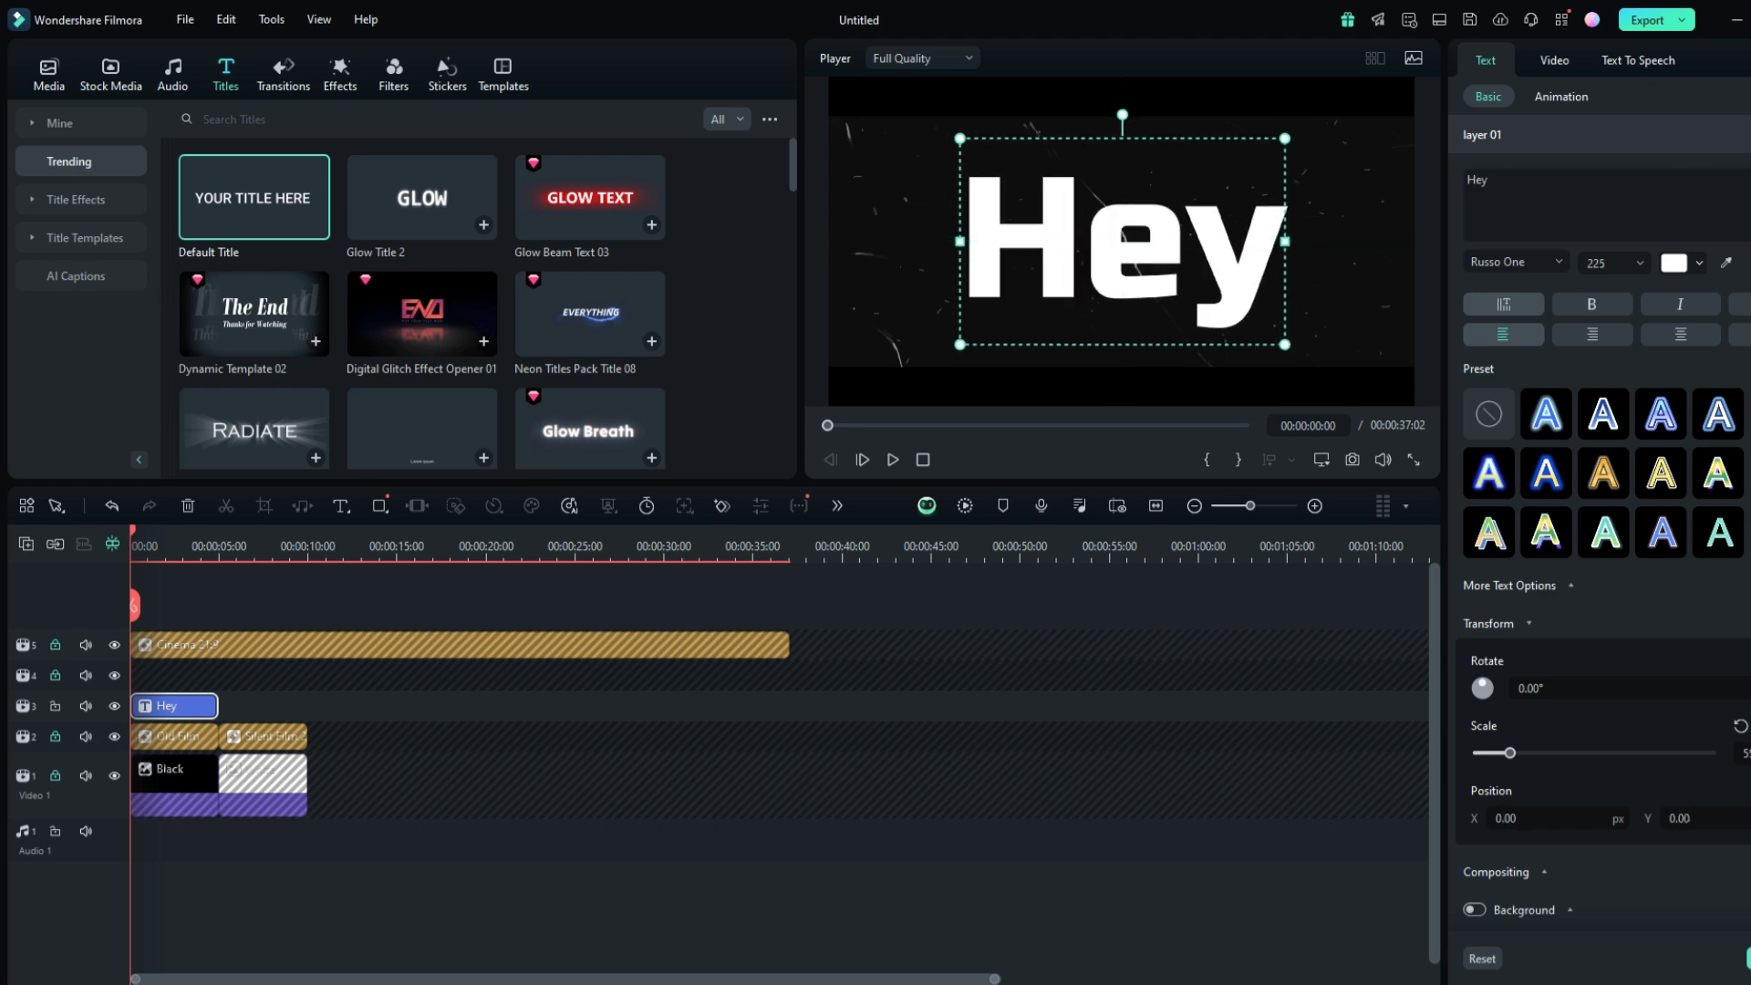
# Step: At about 2 seconds, set the Hey title's scale to 20 to add a second size keyframe
pyautogui.press('space')
pyautogui.press('space')
pyautogui.click(180, 584)
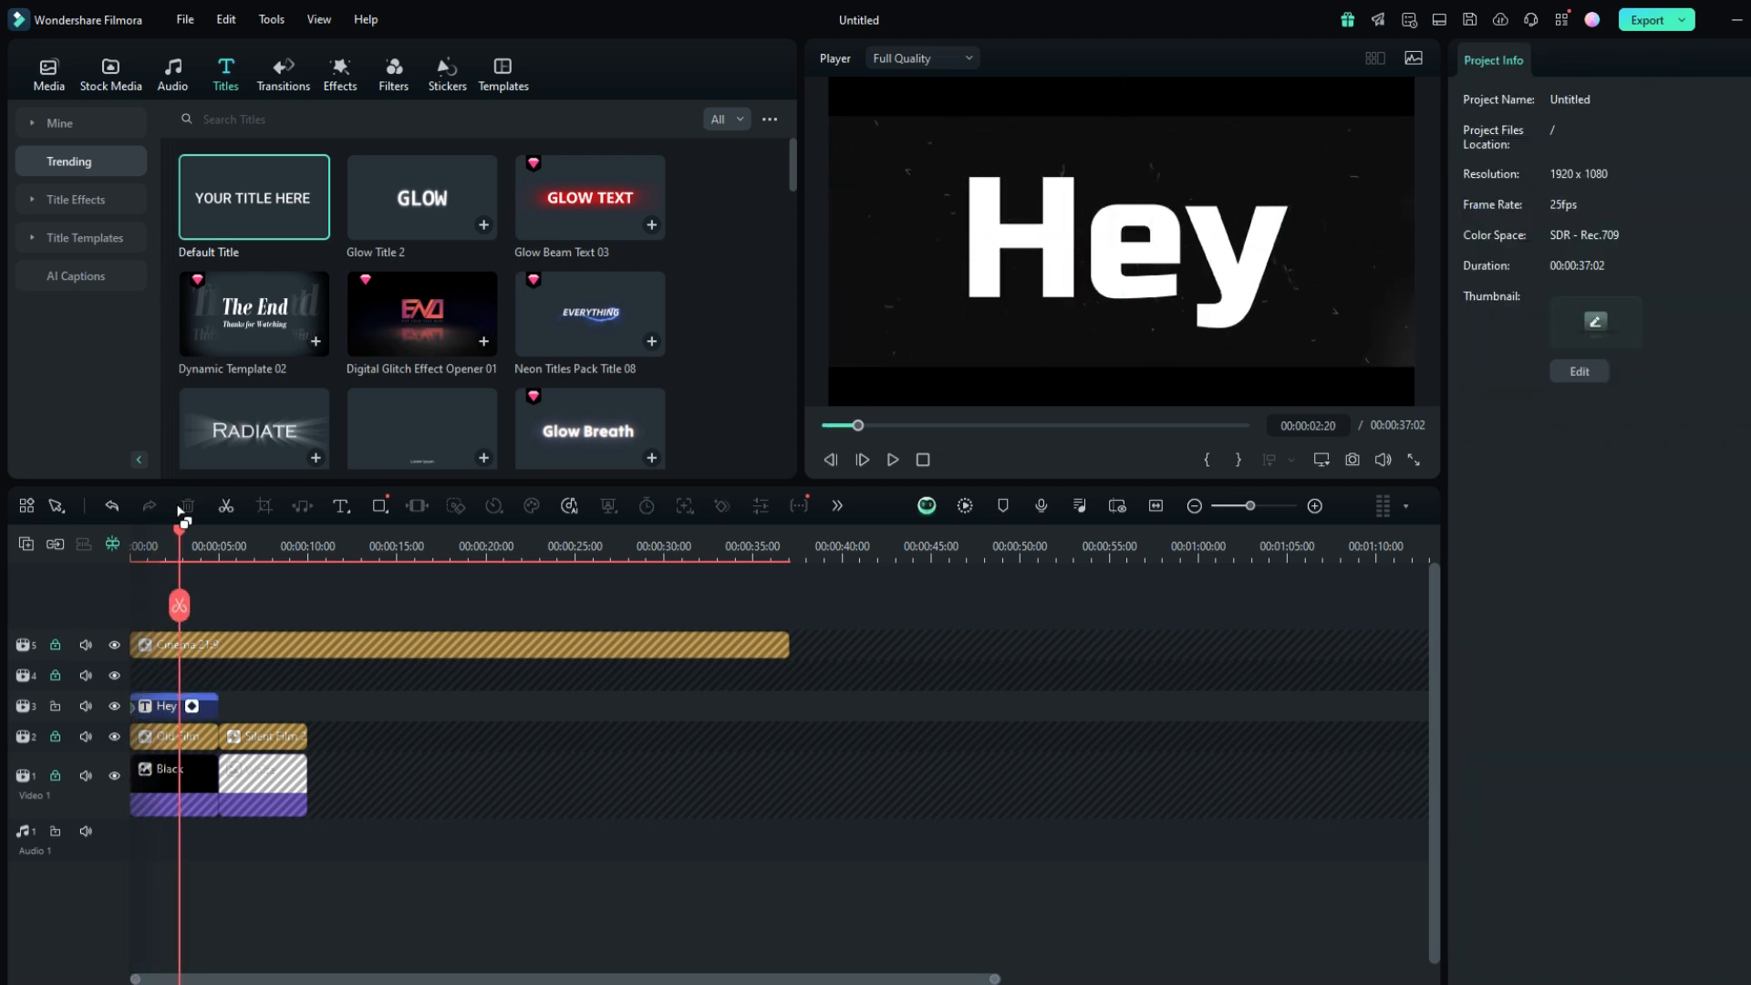
pyautogui.click(173, 705)
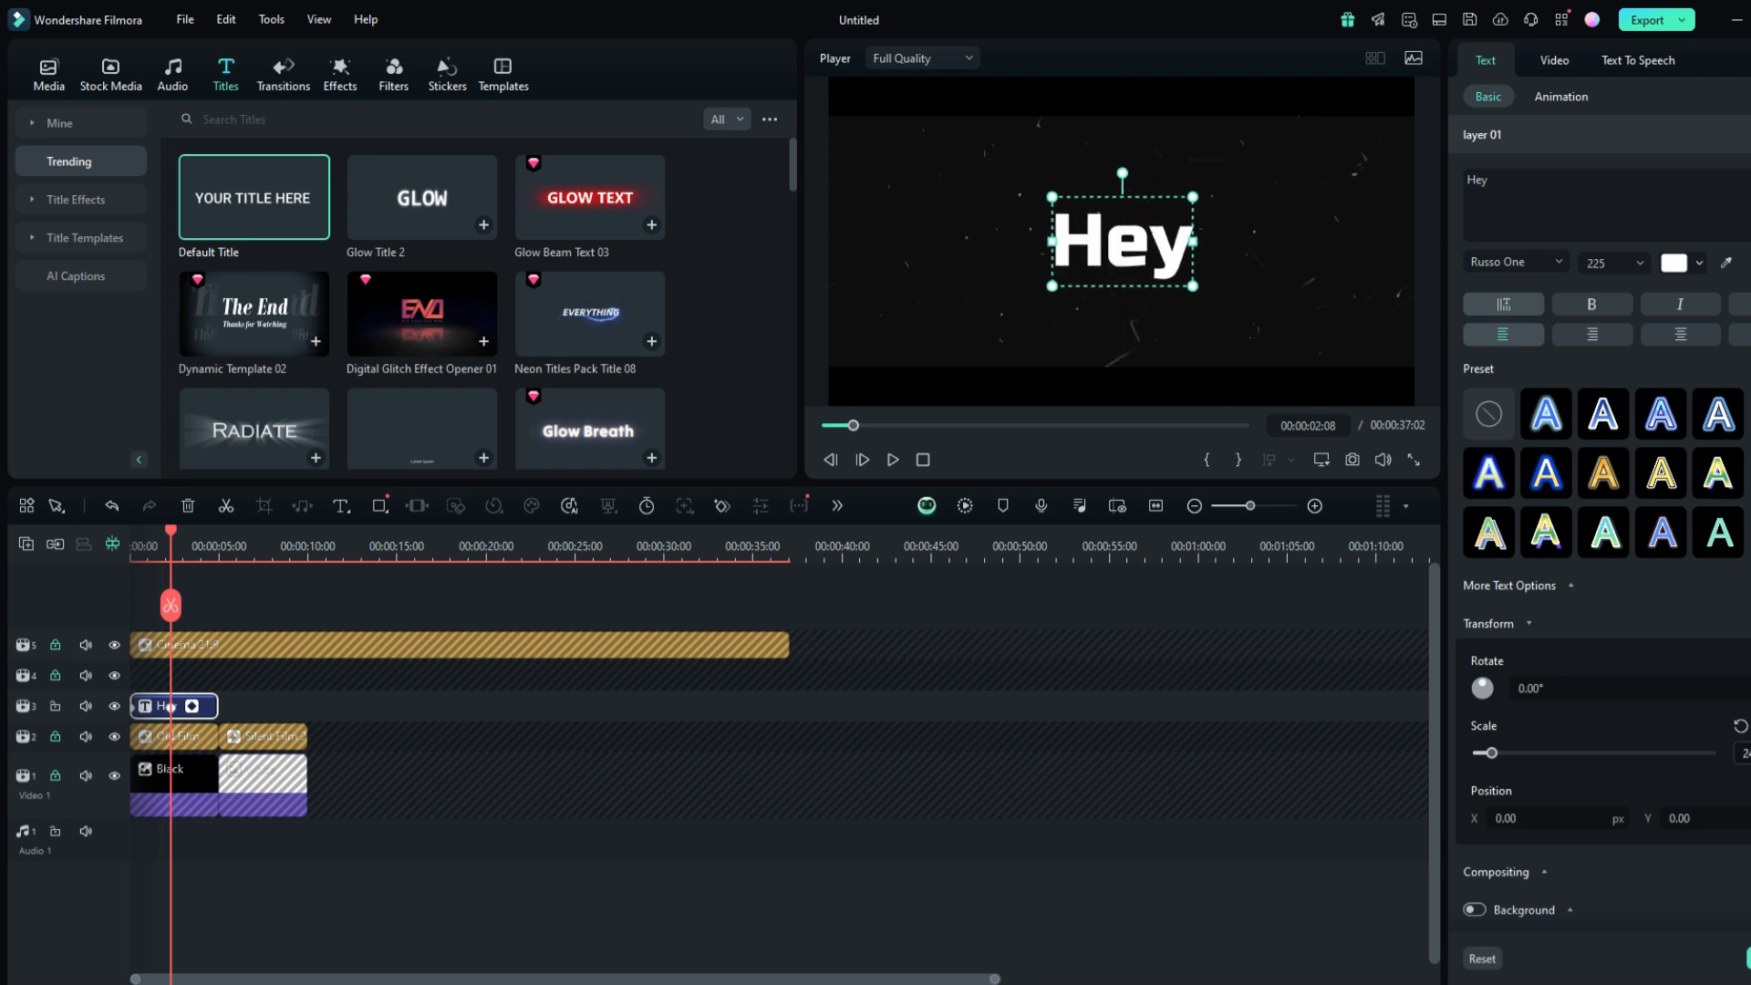
pyautogui.scroll(1, 1745, 753)
pyautogui.write('20')
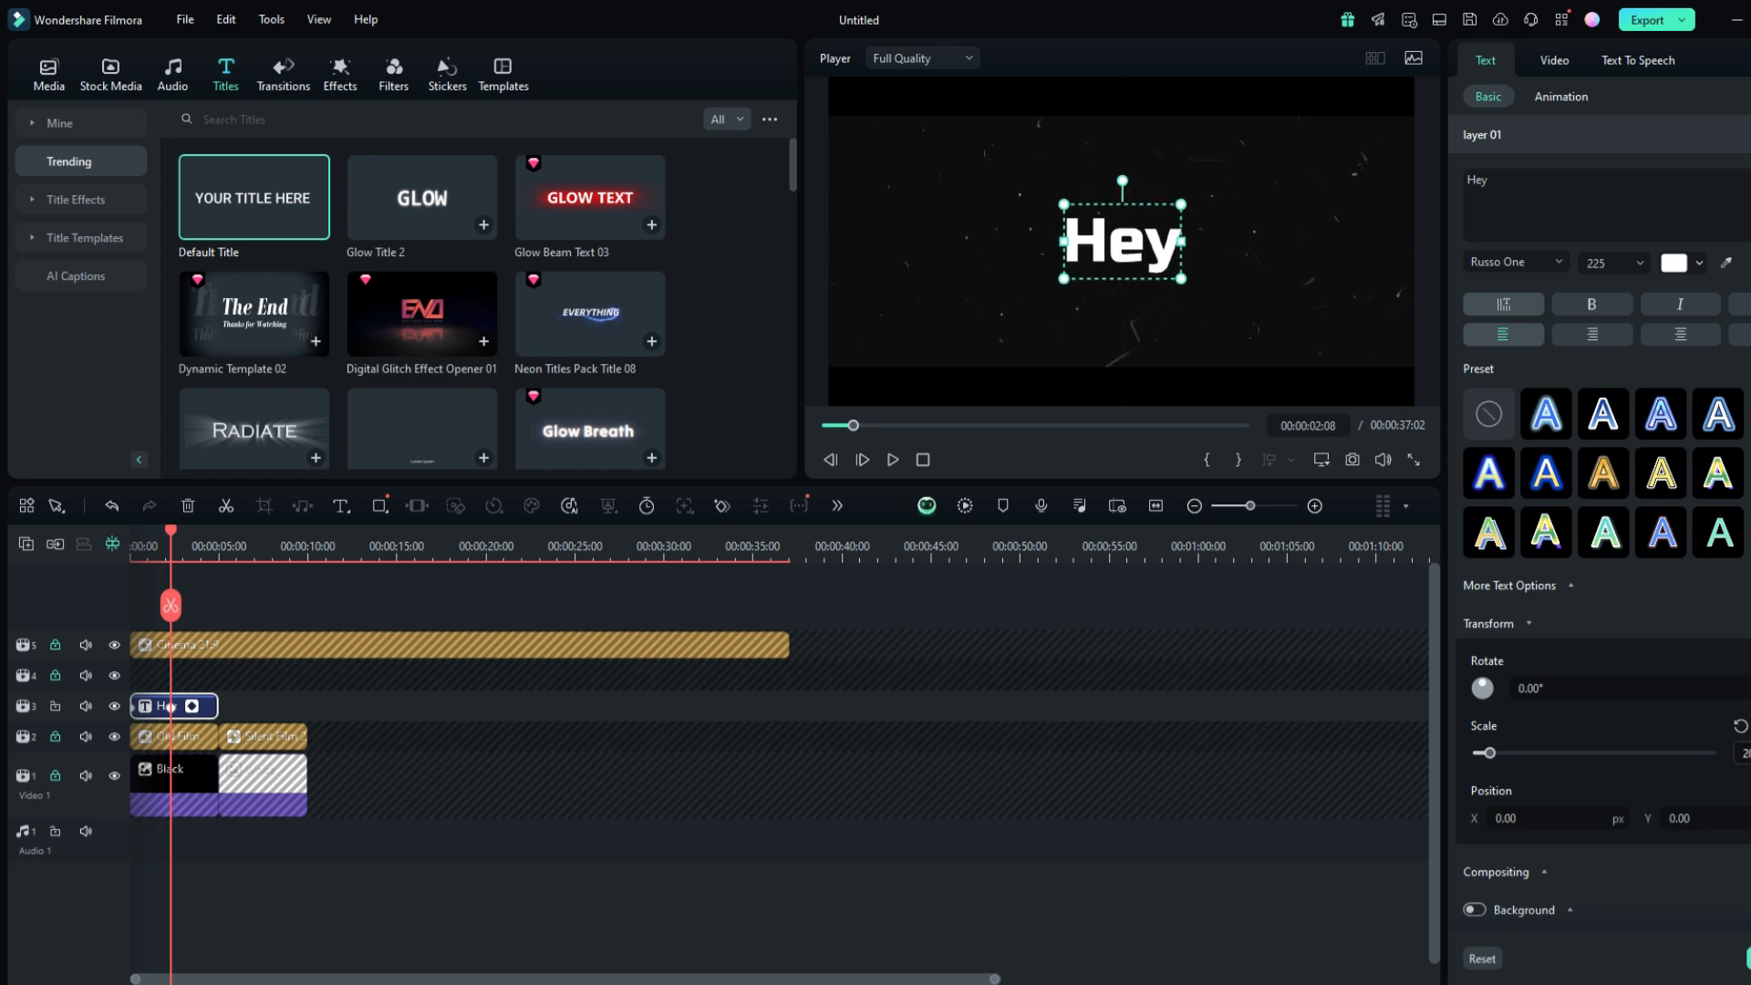
pyautogui.moveTo(1090, 235)
pyautogui.mouseDown()
pyautogui.moveTo(1074, 237)
pyautogui.moveTo(1091, 239)
pyautogui.mouseUp()
# Step: Move the title's later scale keyframe earlier, to about 1.5 seconds, and preview the zoom animation
pyautogui.press('Home')
pyautogui.press('space')
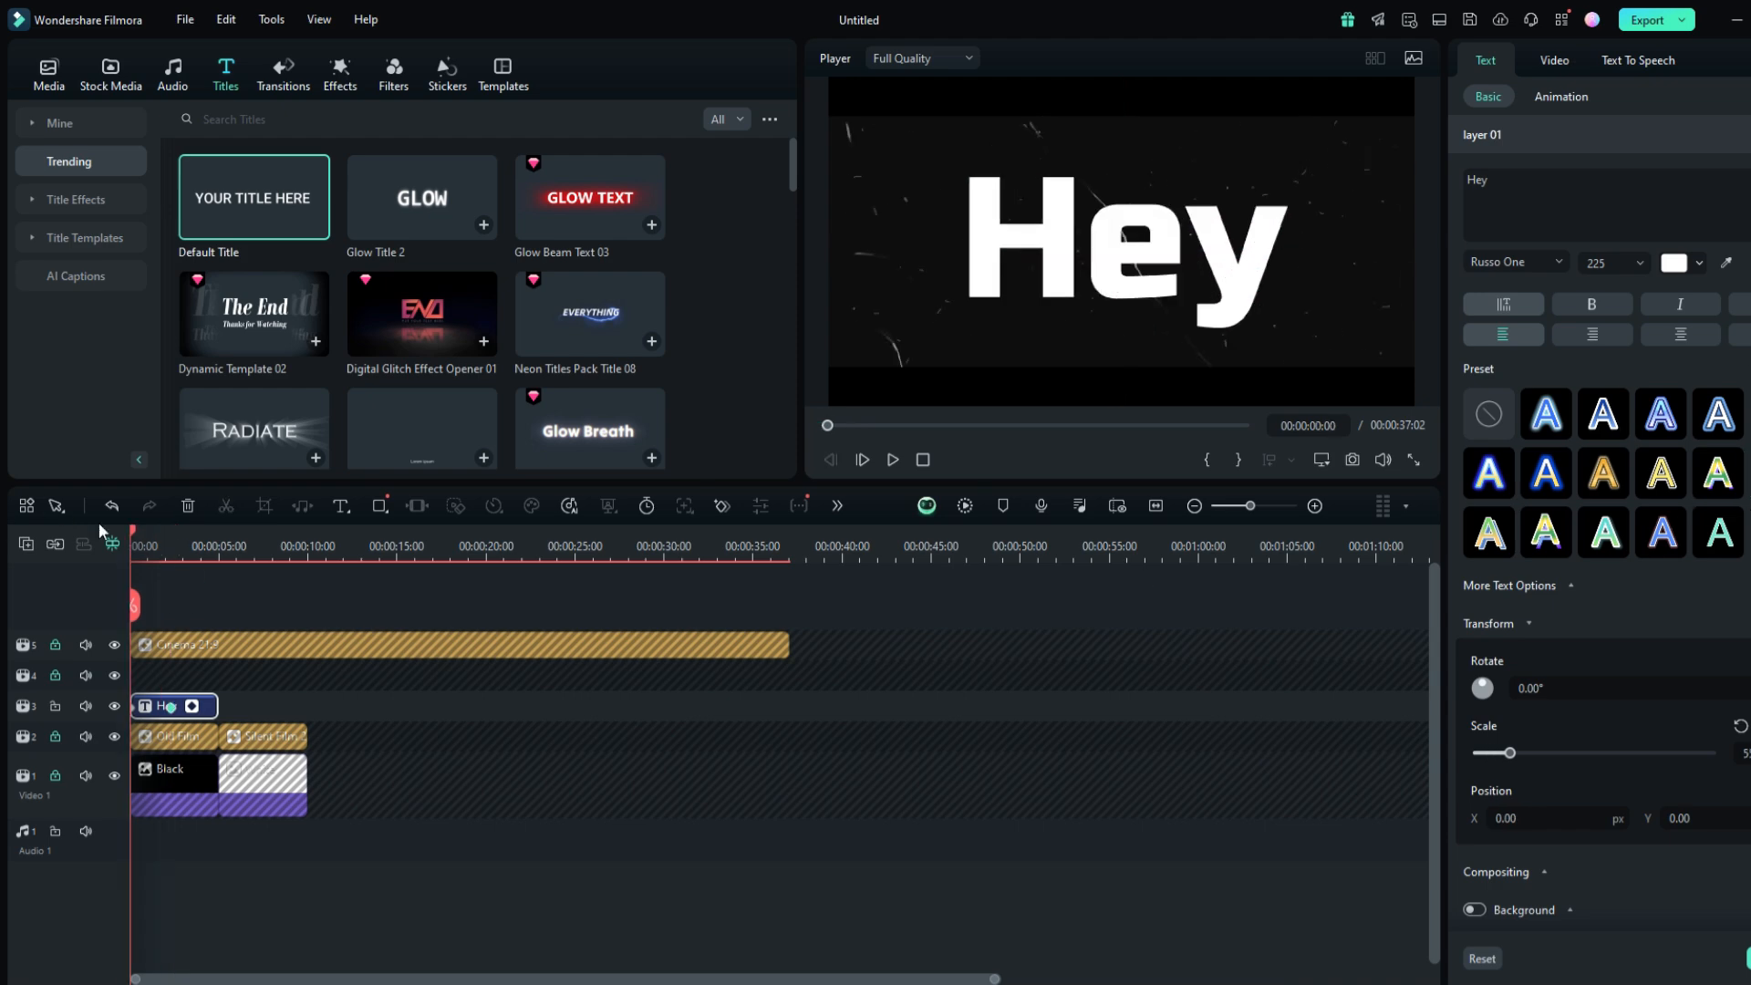
pyautogui.press('space')
pyautogui.moveTo(1250, 506); pyautogui.dragTo(1280, 507)
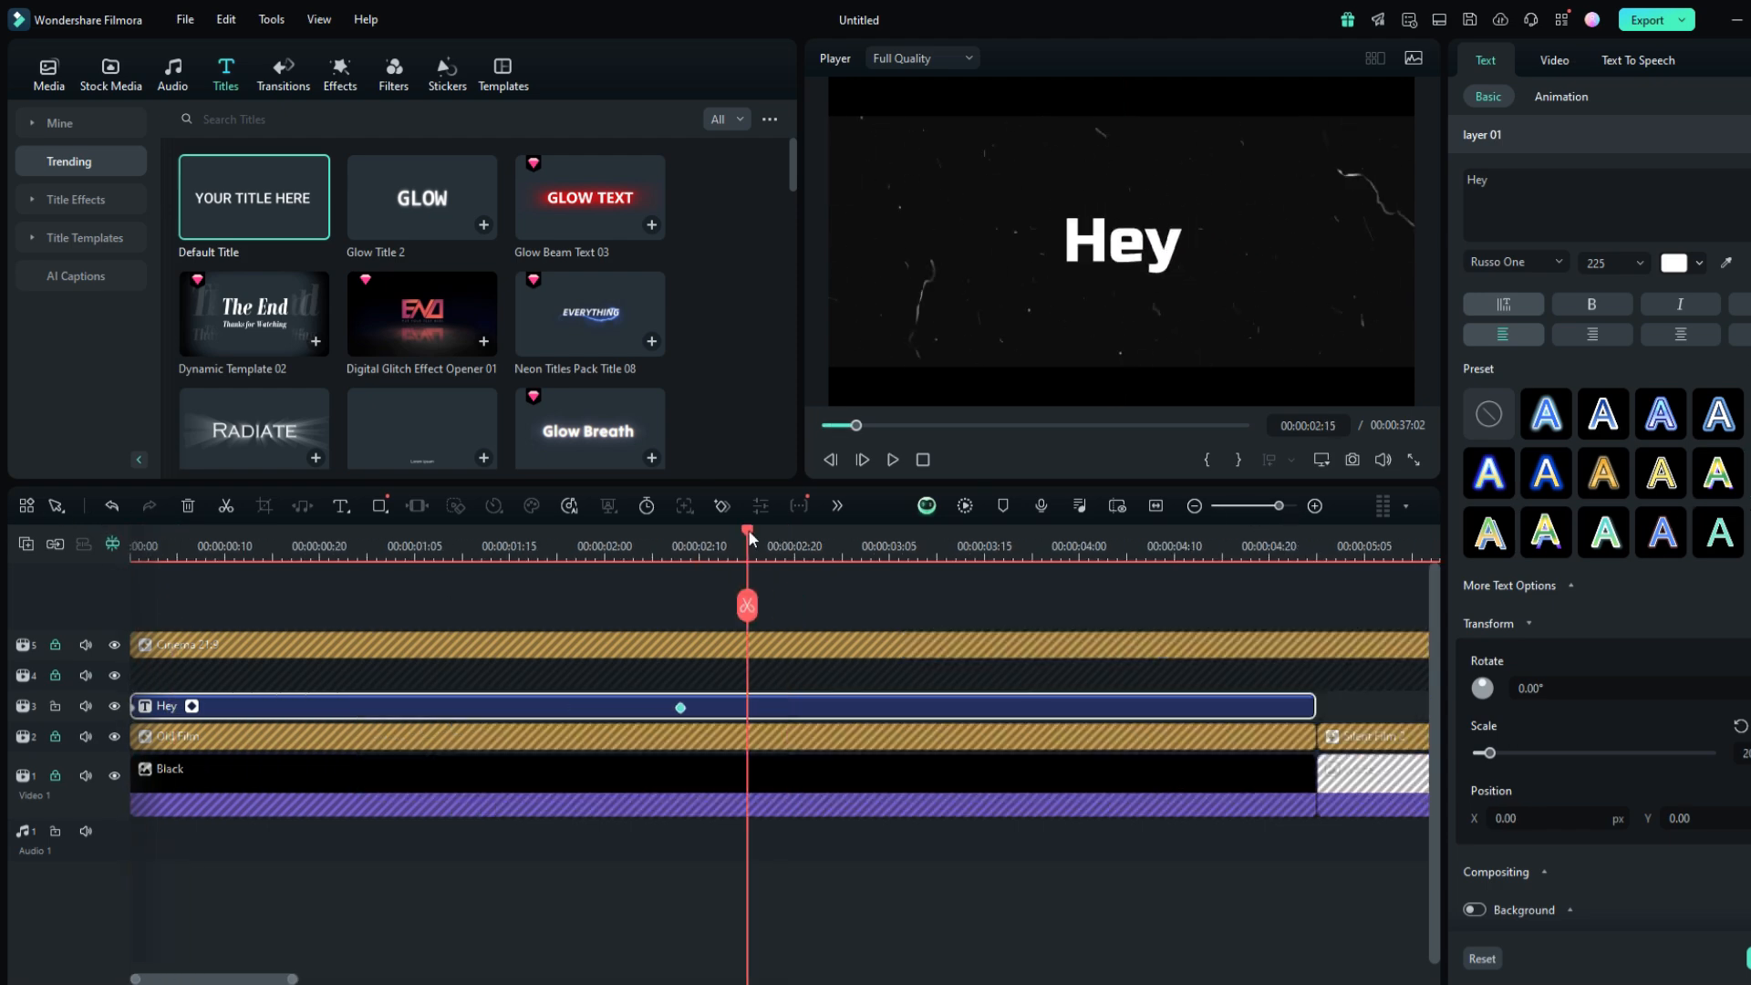
pyautogui.moveTo(748, 529); pyautogui.dragTo(604, 507)
pyautogui.moveTo(680, 708); pyautogui.dragTo(519, 708)
pyautogui.moveTo(680, 531); pyautogui.dragTo(1, 450)
pyautogui.press('space')
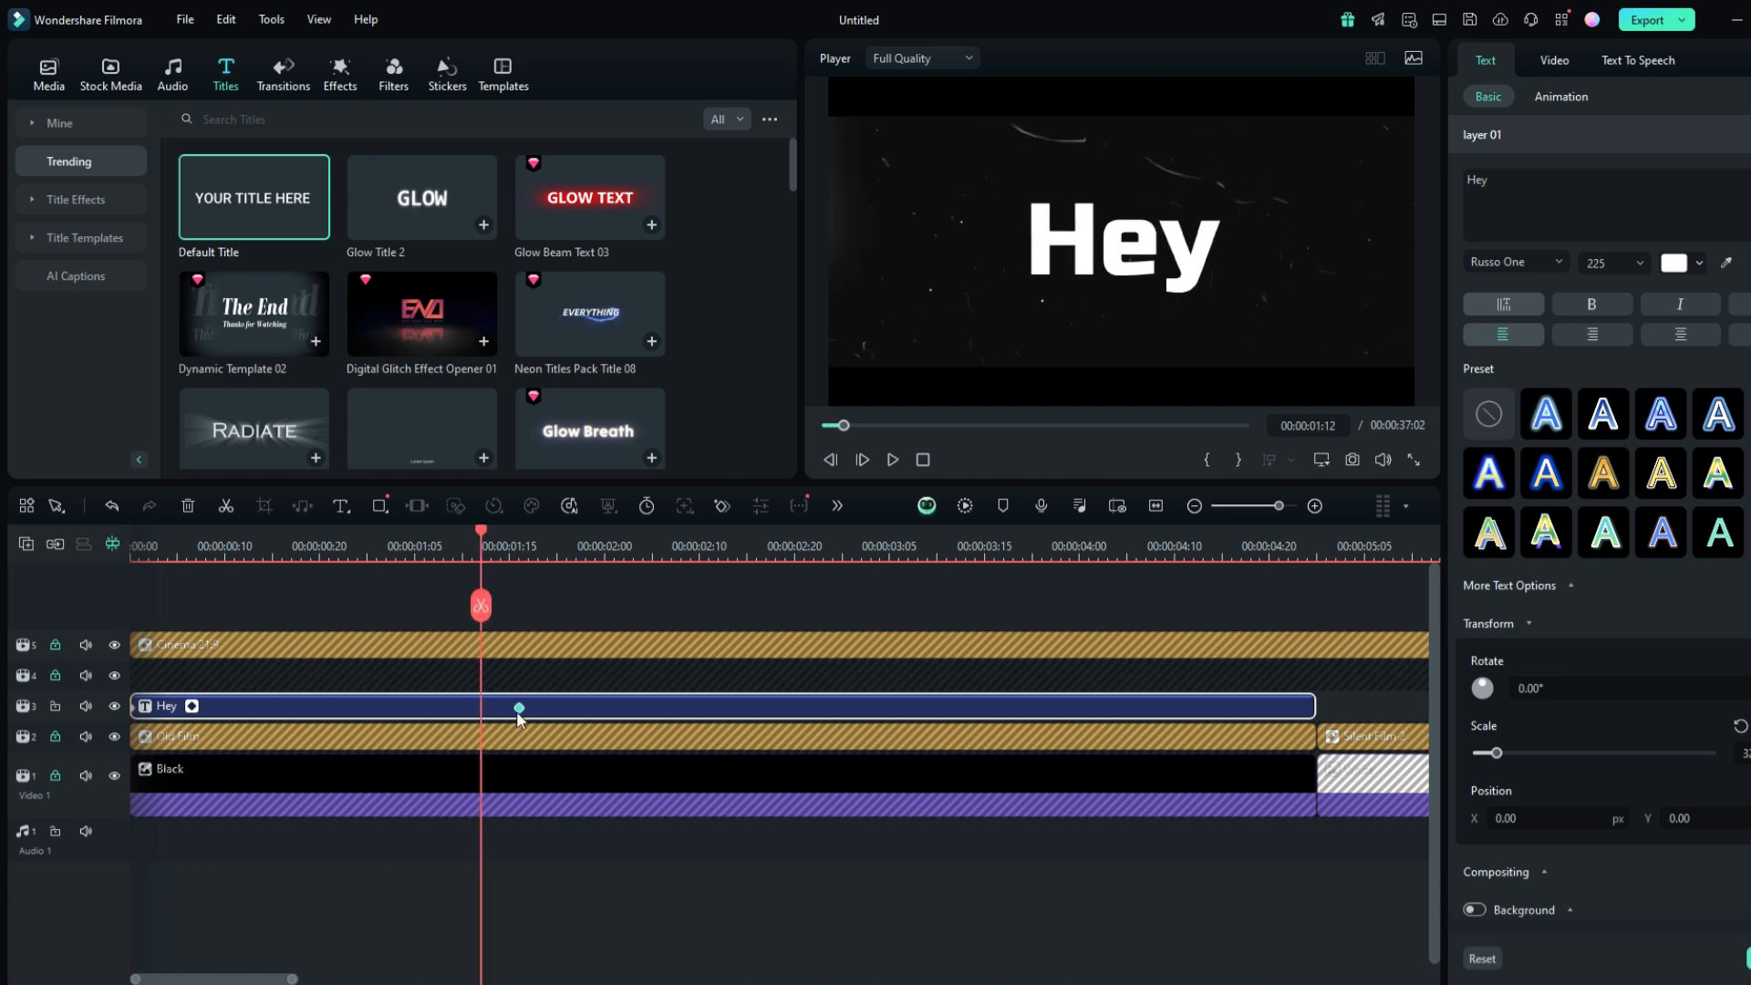
pyautogui.press('space')
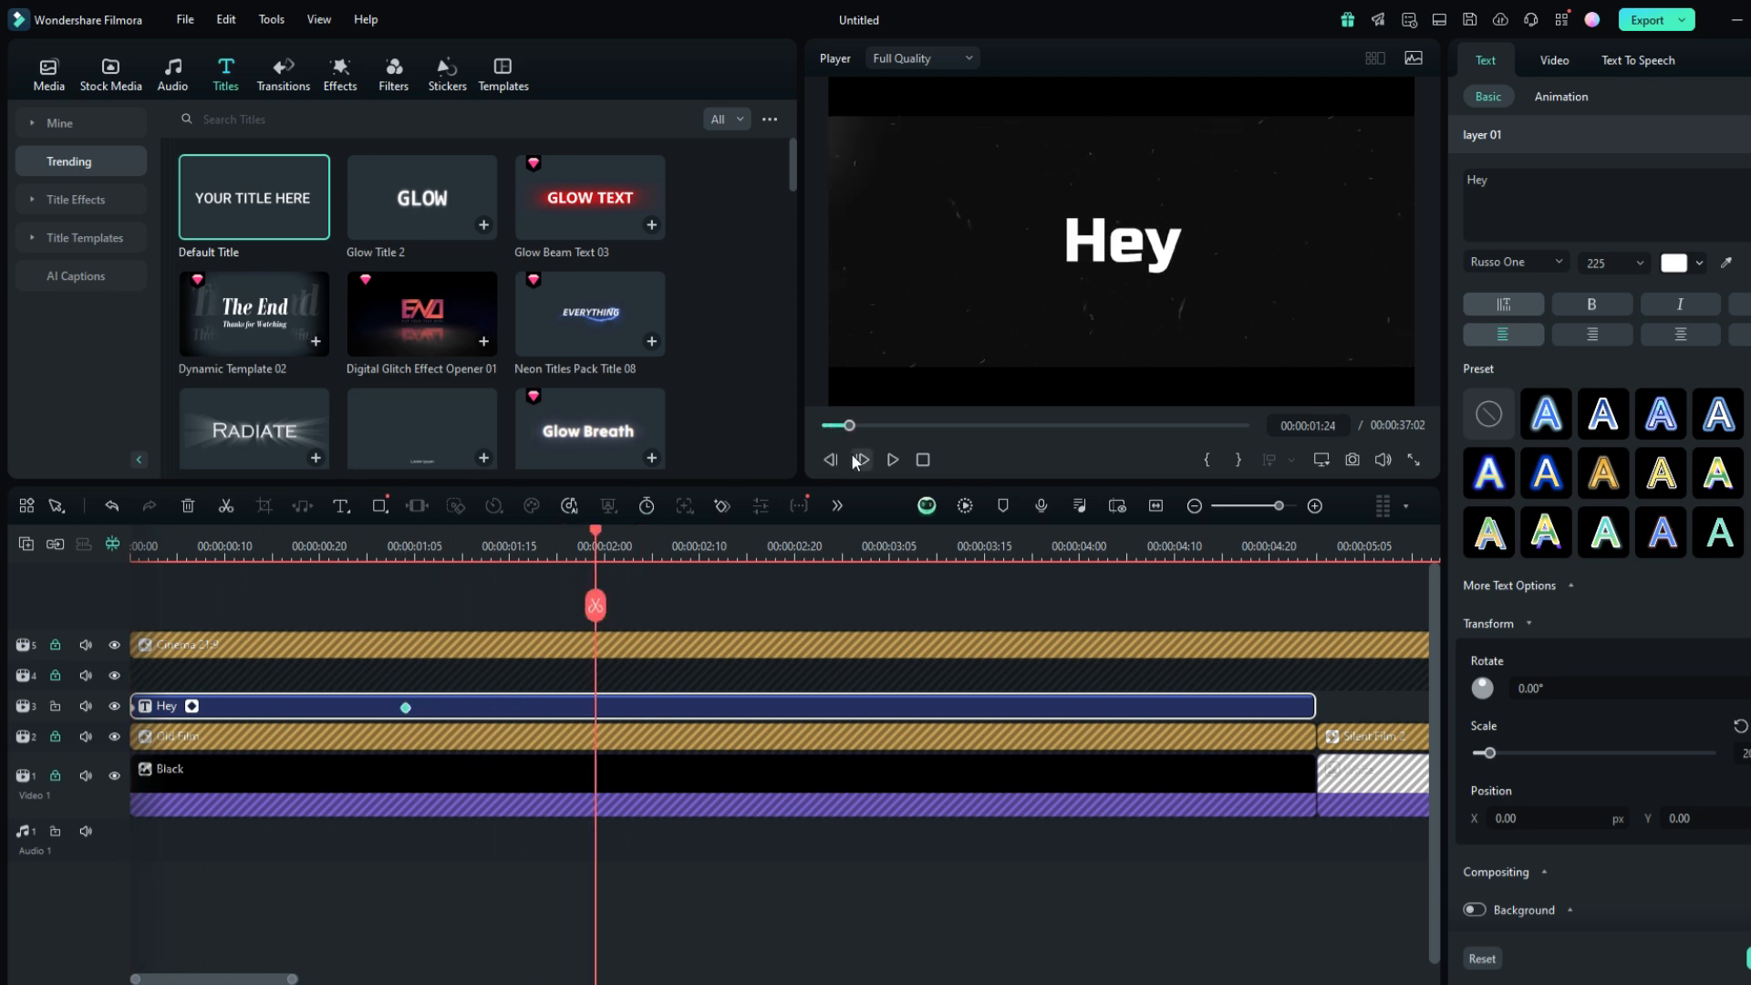
# Step: Unlock the title, effect and video tracks, leaving the Cinema 21:9 track locked
pyautogui.click(604, 552)
pyautogui.click(55, 644)
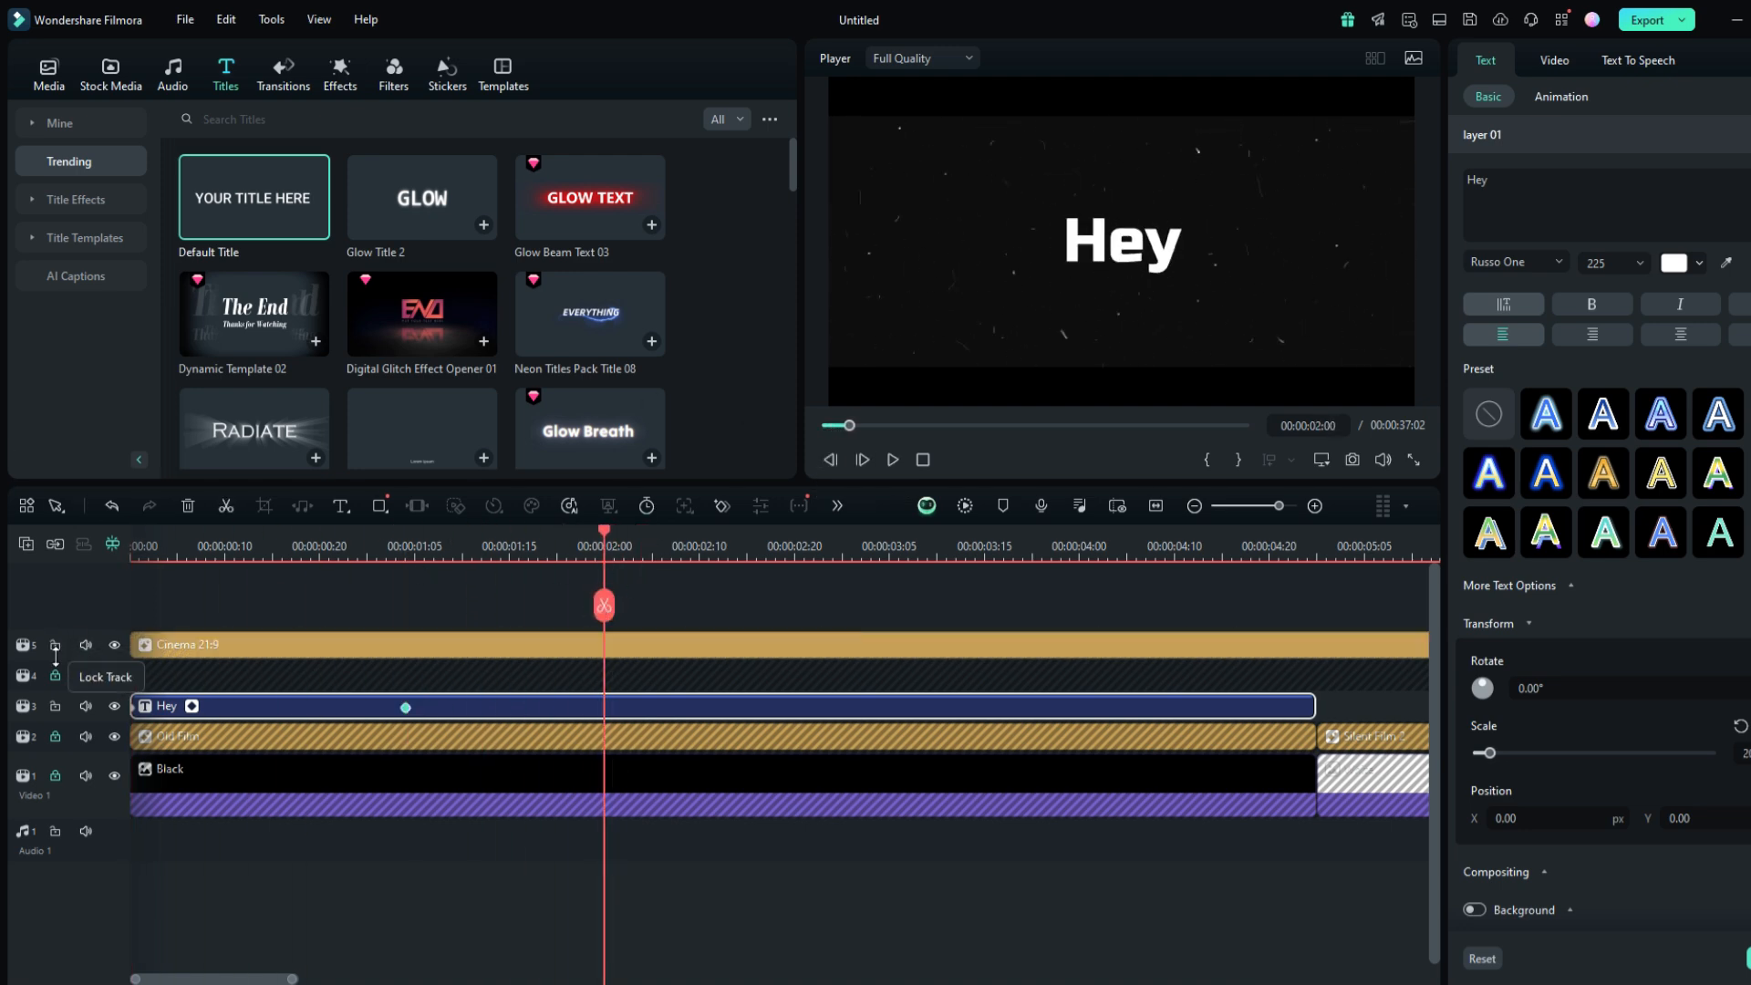
pyautogui.click(55, 644)
pyautogui.click(55, 676)
pyautogui.click(54, 736)
pyautogui.click(54, 776)
# Step: Split the Hey, Old Film and Black clips at 2 seconds and move the second parts out to about 11 seconds
pyautogui.moveTo(643, 898); pyautogui.dragTo(622, 680)
pyautogui.click(604, 605)
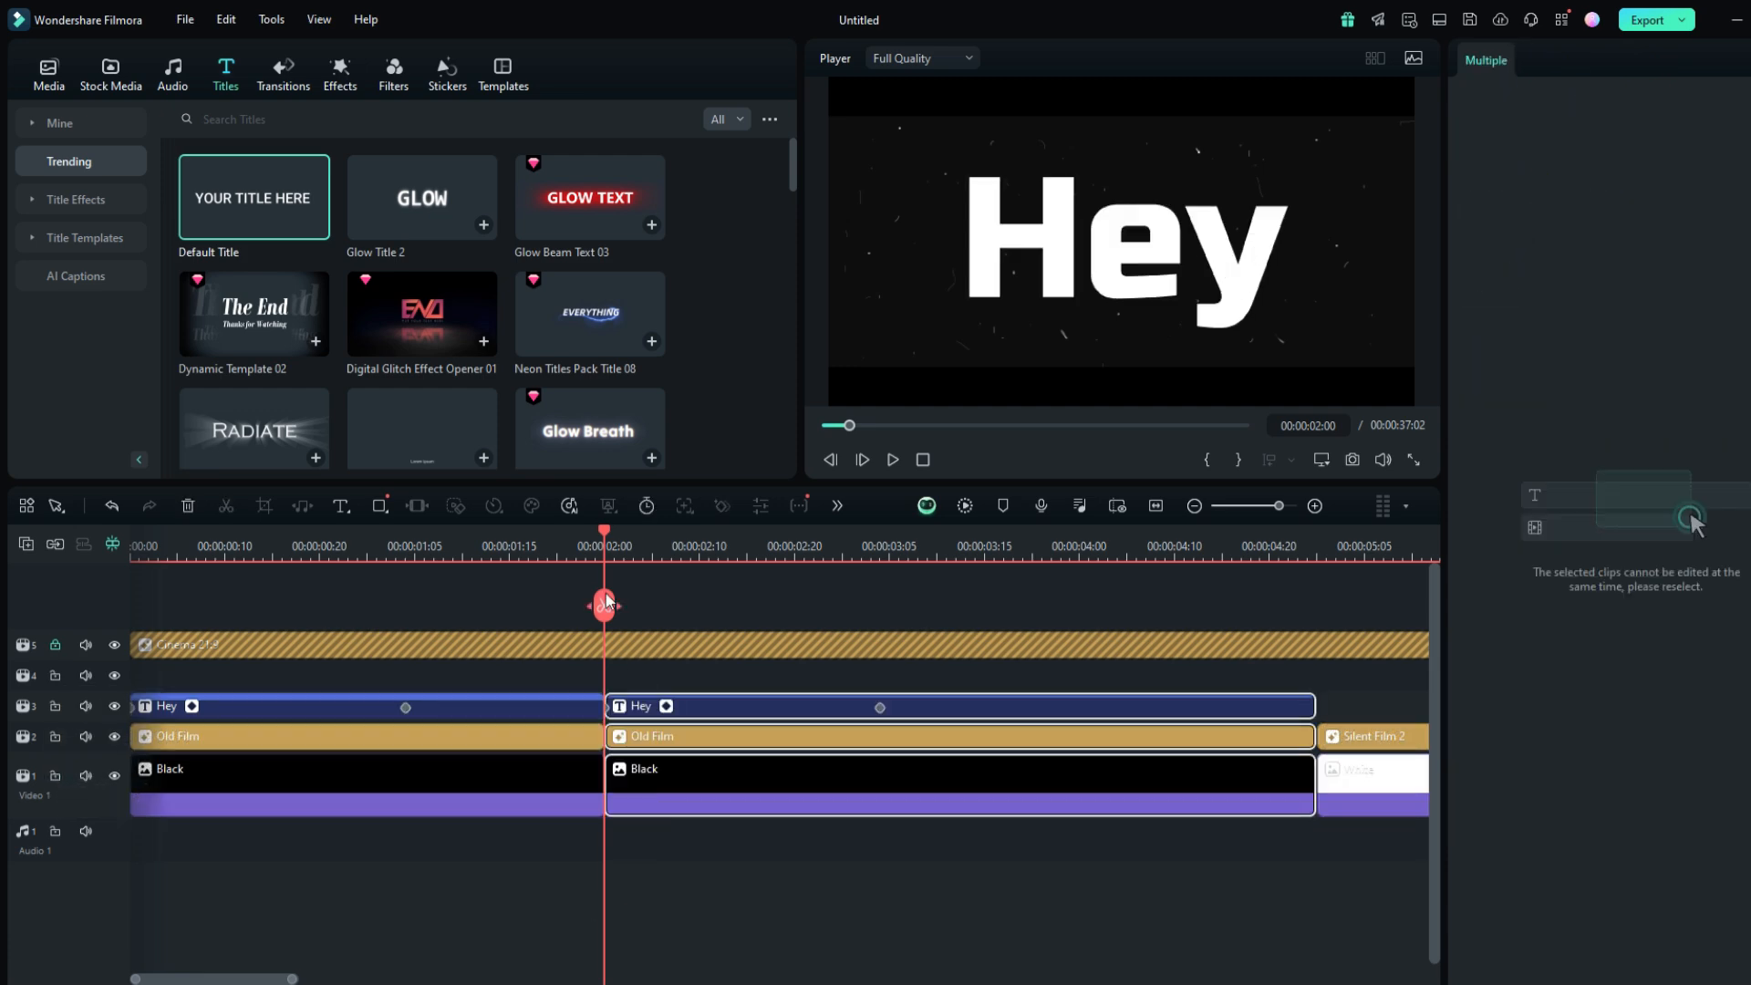
pyautogui.moveTo(1255, 505); pyautogui.dragTo(1262, 505)
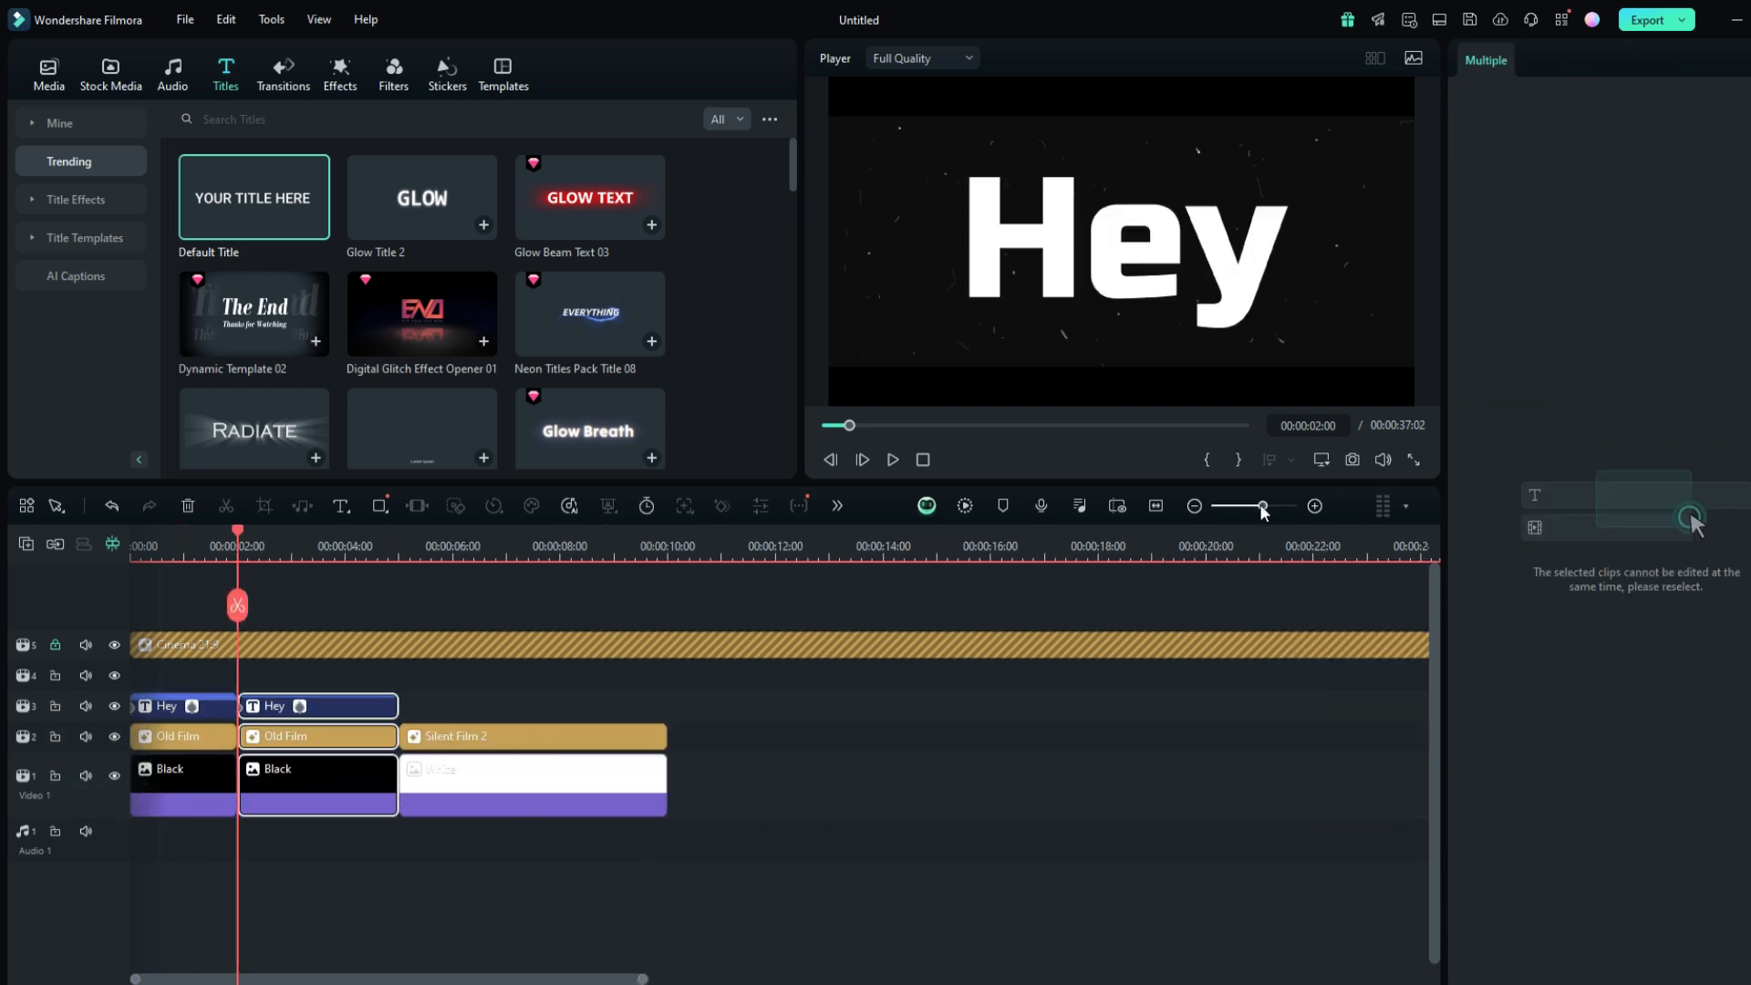
pyautogui.moveTo(284, 774); pyautogui.dragTo(770, 848)
# Step: Move the Silent Film 2 and White clips left so they follow the first Hey section directly
pyautogui.moveTo(502, 935); pyautogui.dragTo(489, 740)
pyautogui.moveTo(494, 781); pyautogui.dragTo(332, 785)
# Step: Copy the Hey title and paste it on the title track above the White clip
pyautogui.rightClick(143, 705)
pyautogui.click(791, 711)
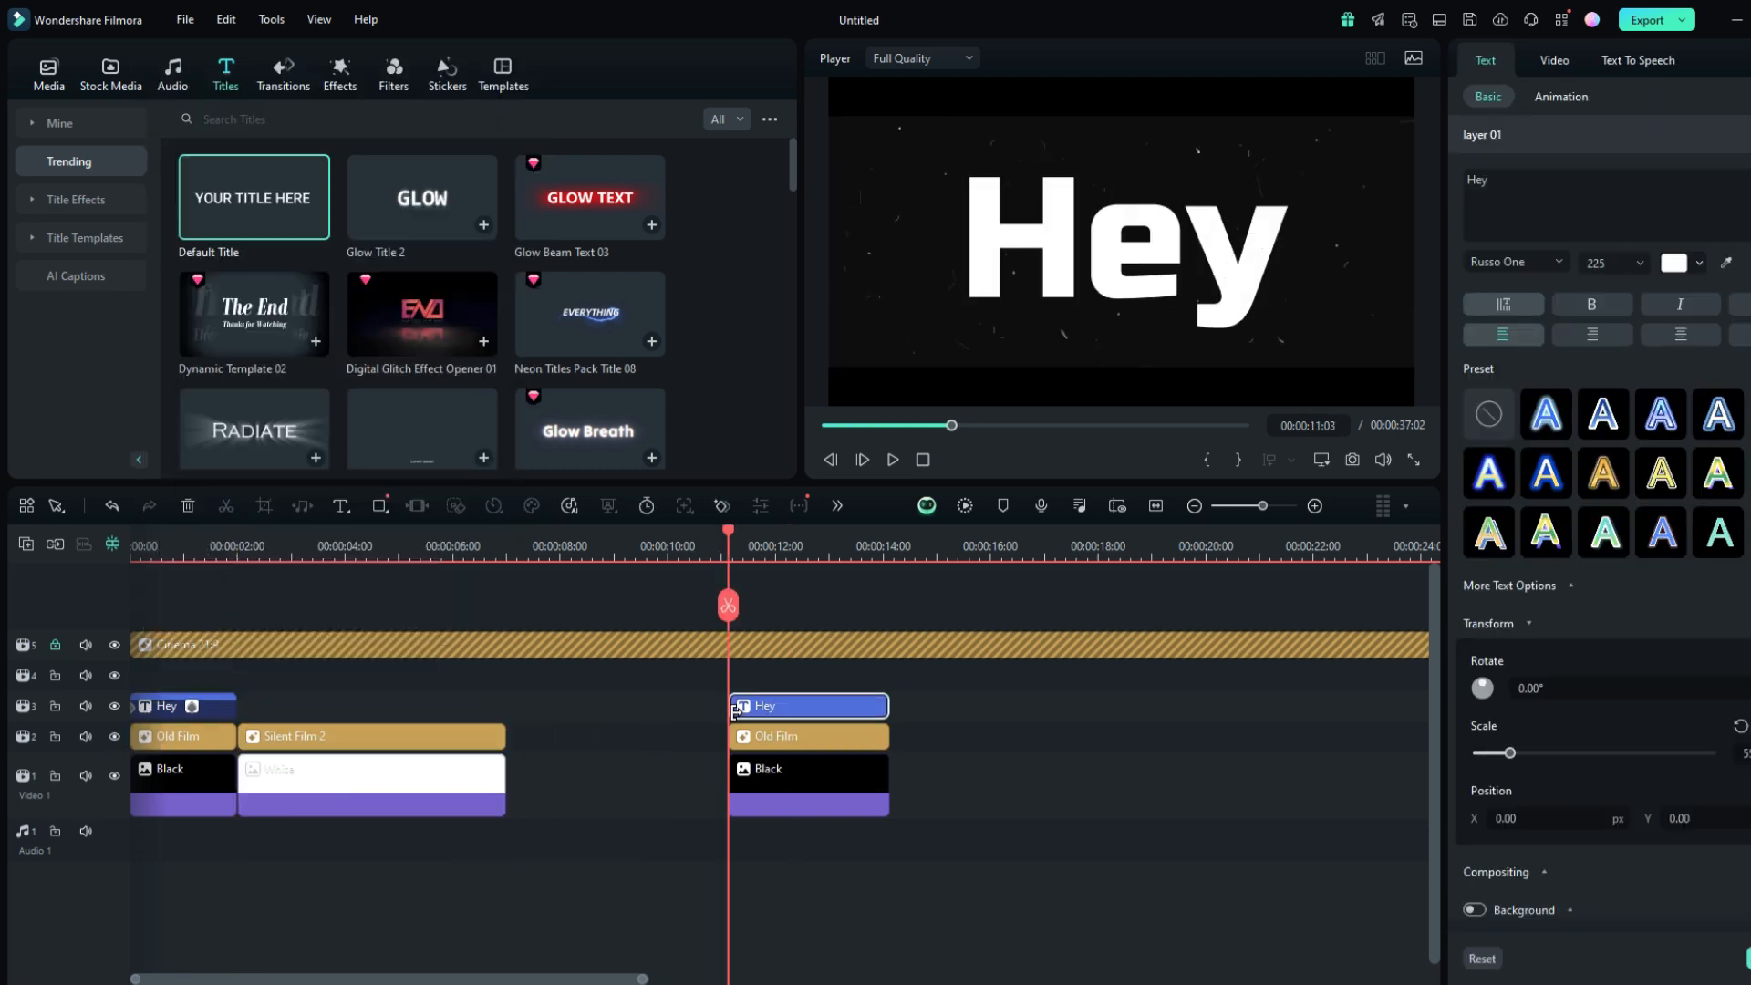
pyautogui.rightClick(792, 711)
pyautogui.click(799, 102)
pyautogui.moveTo(790, 533); pyautogui.dragTo(237, 486)
pyautogui.hotkey('ctrl', 'v')
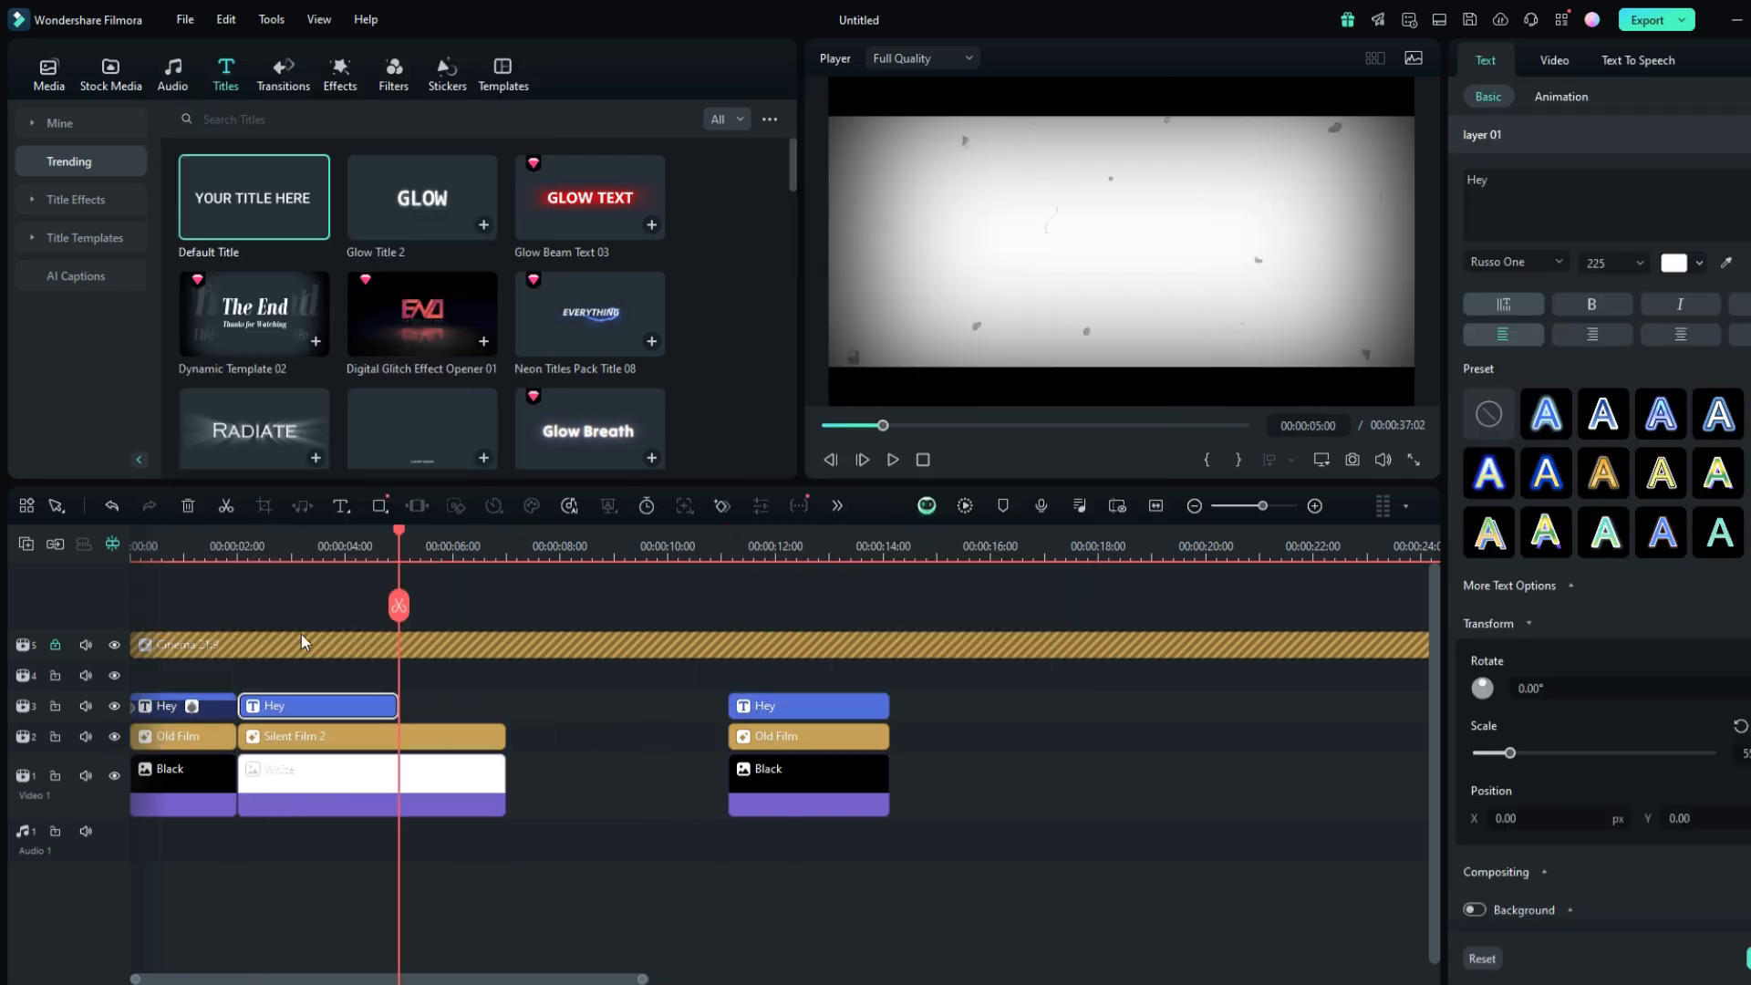
# Step: Change the pasted title's text to in and its color to black
pyautogui.moveTo(1498, 183); pyautogui.dragTo(1381, 176)
pyautogui.press('BackSpace')
pyautogui.write('in')
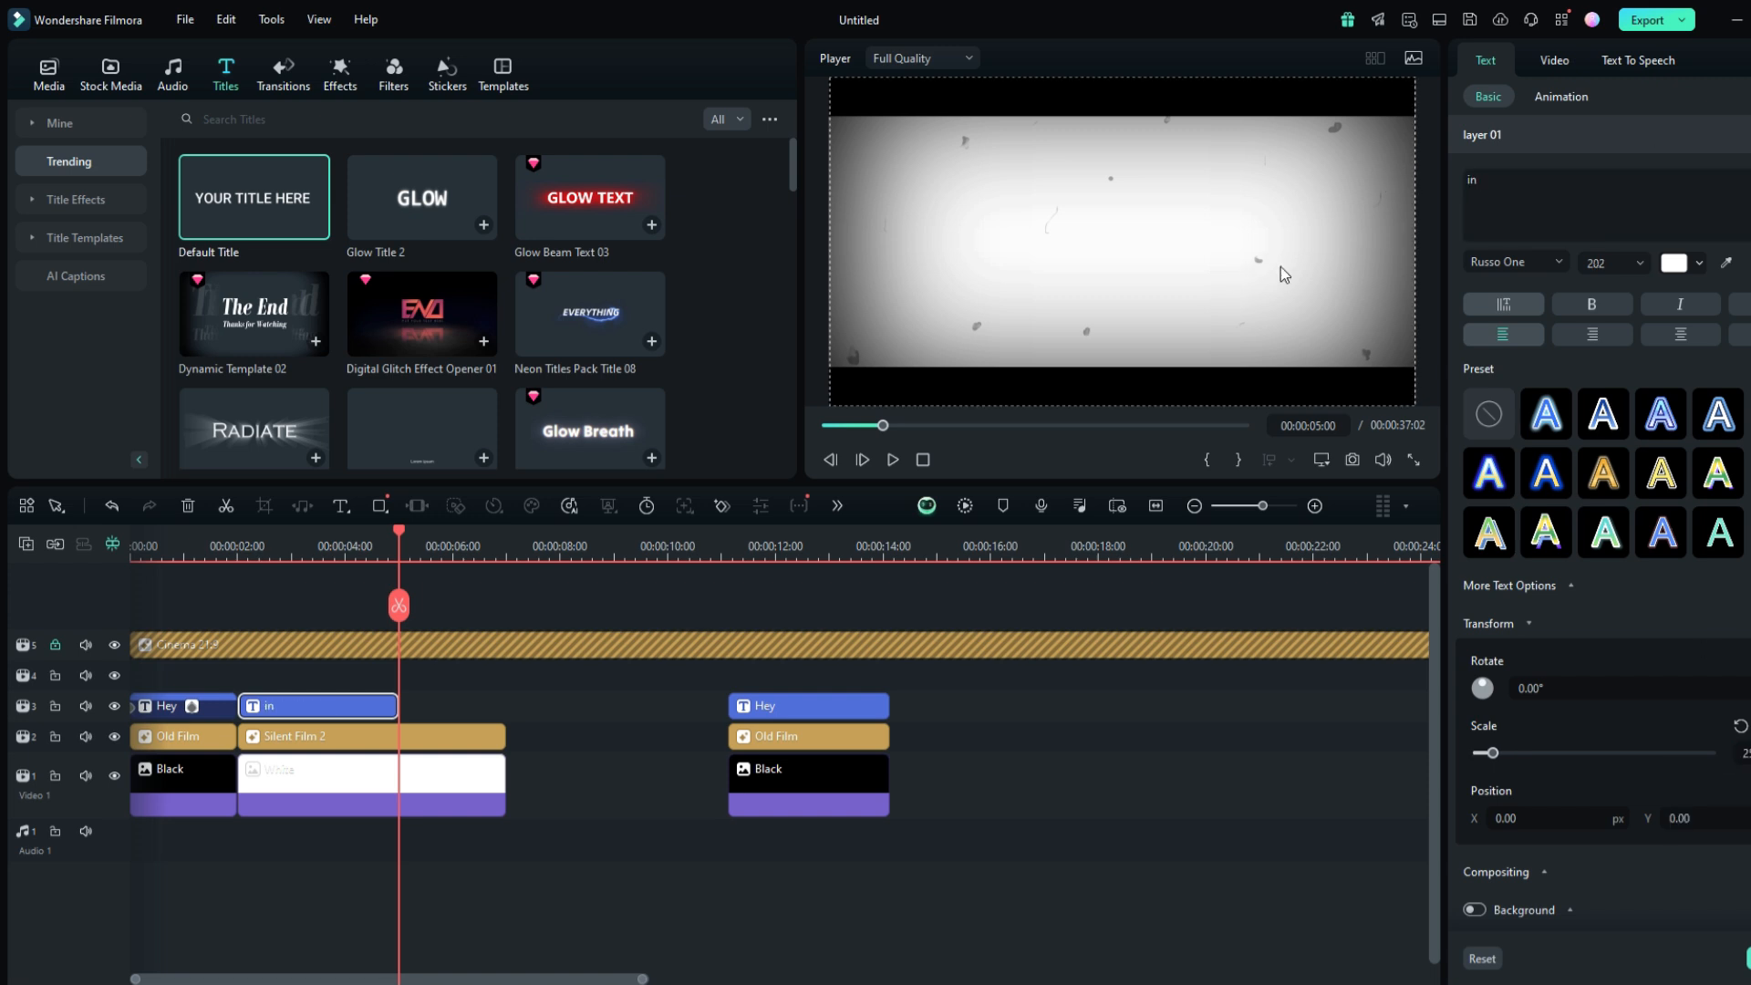
pyautogui.click(1699, 263)
pyautogui.click(1683, 390)
# Step: Shrink the in title in the preview to a font size of about 75
pyautogui.click(339, 536)
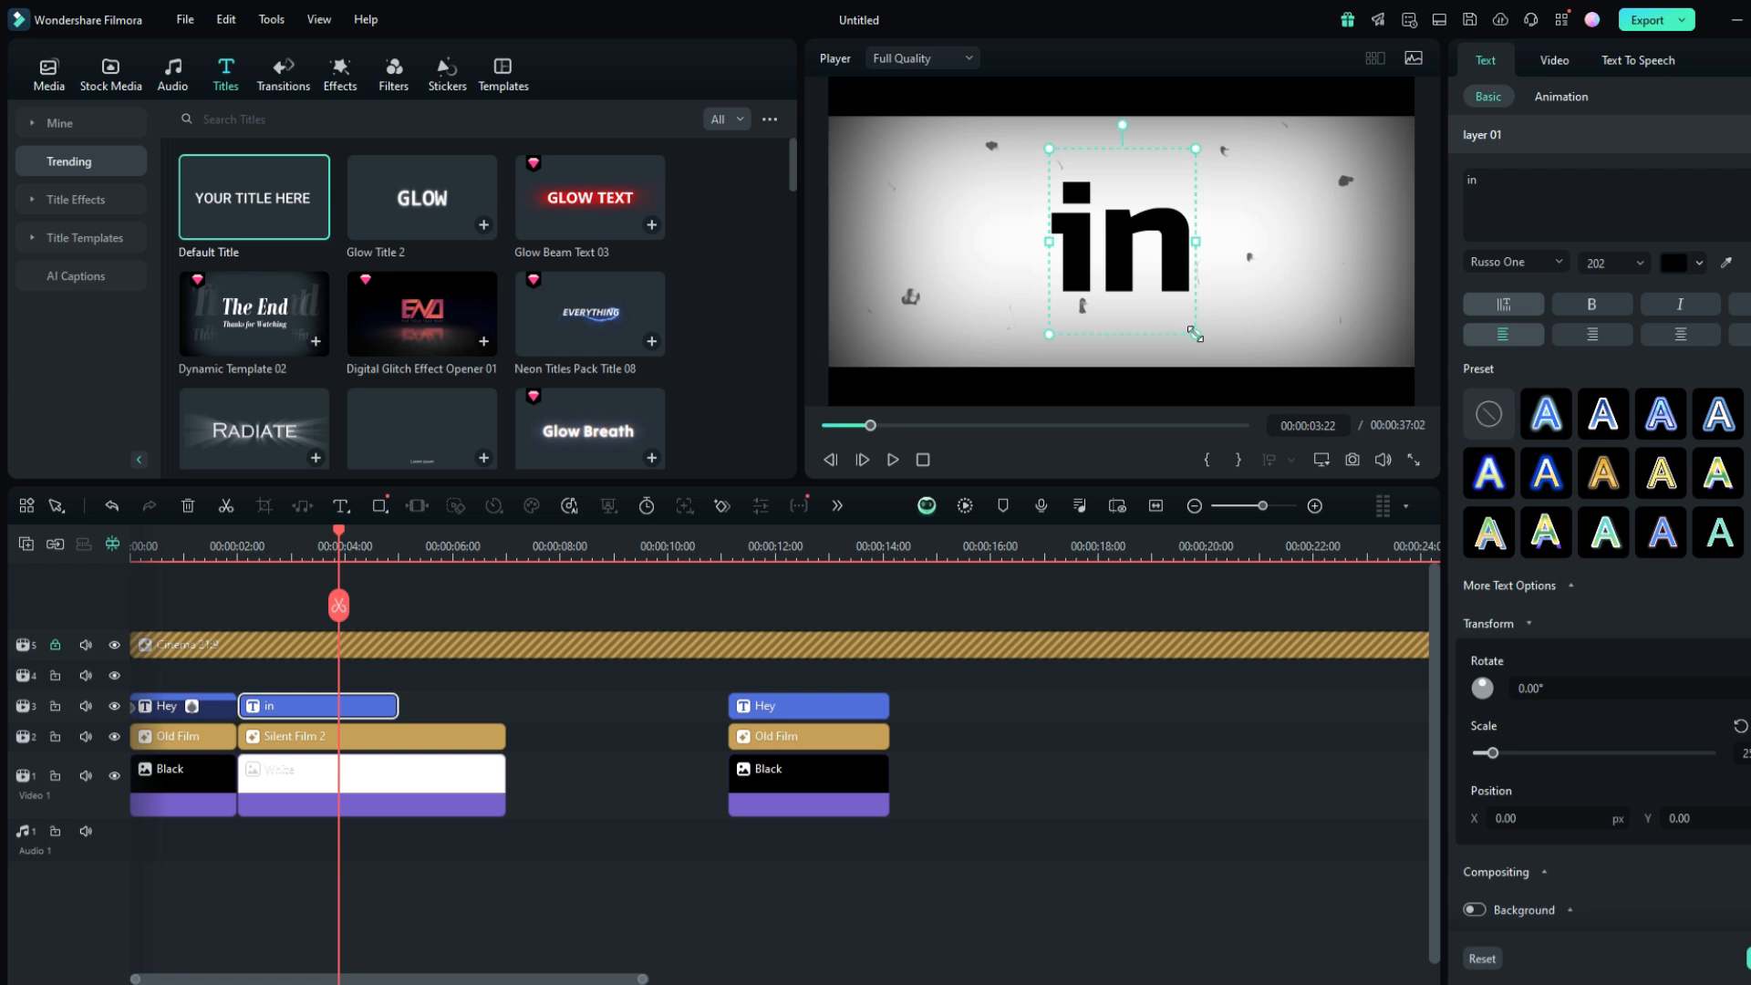
pyautogui.moveTo(1194, 333); pyautogui.dragTo(1155, 282)
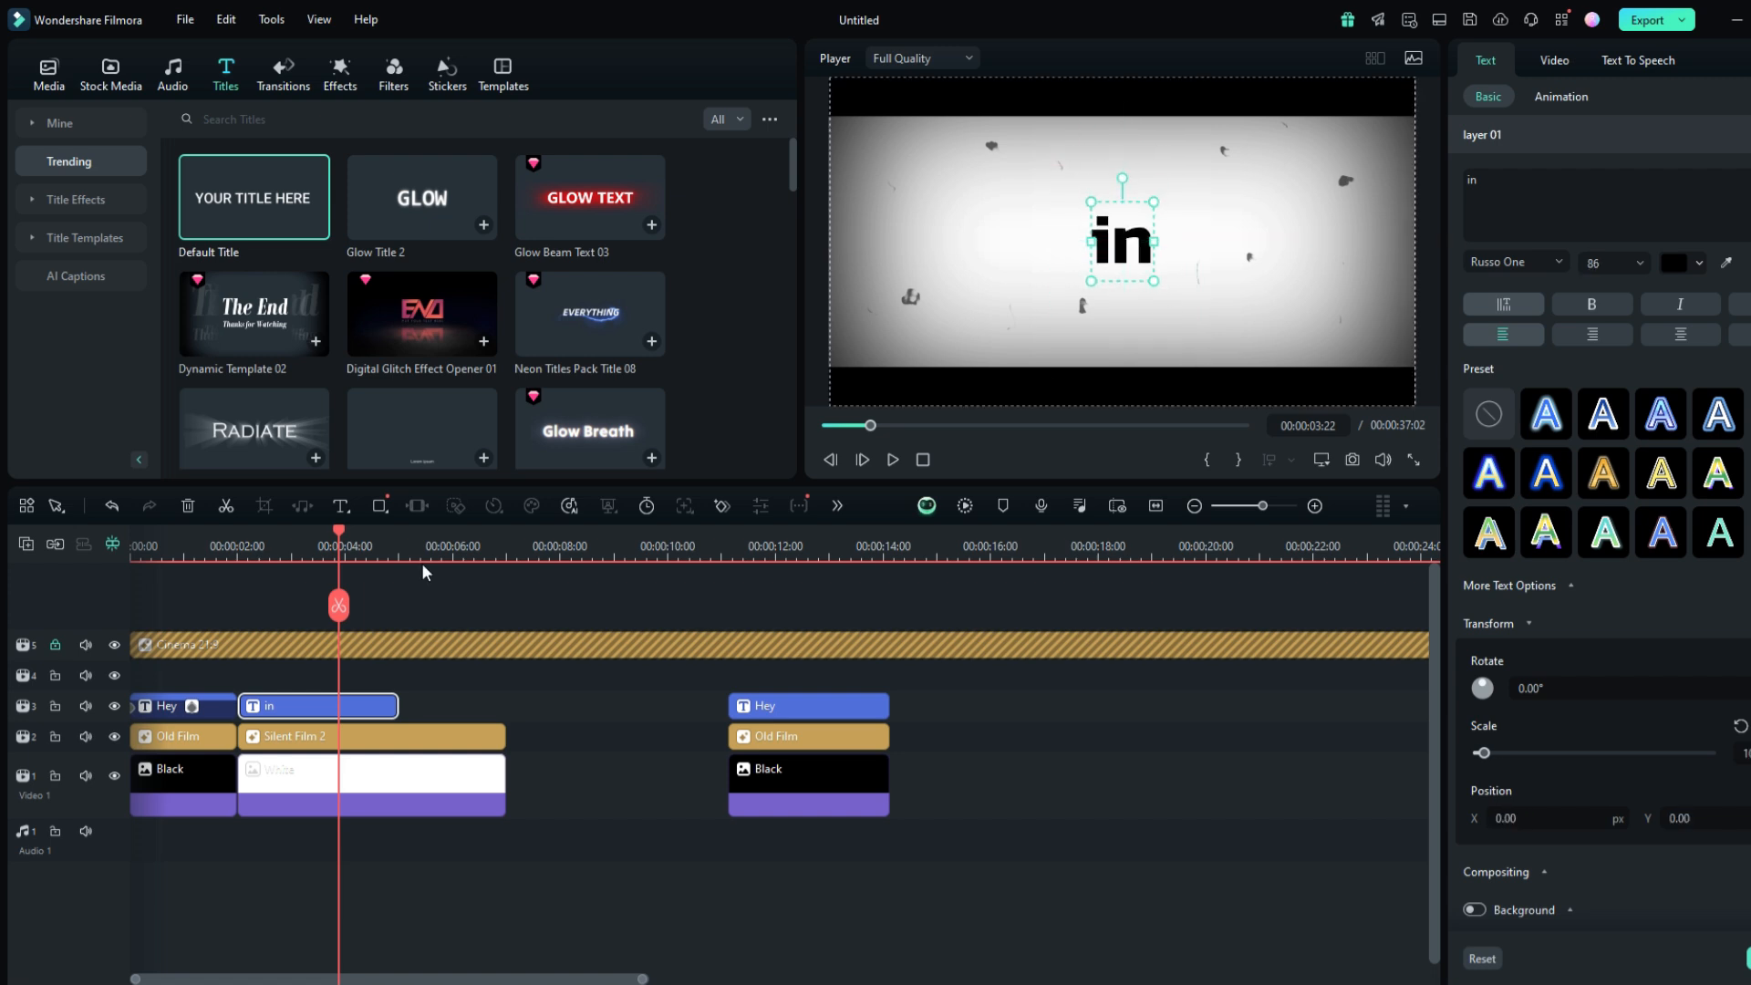
pyautogui.moveTo(340, 533); pyautogui.dragTo(223, 538)
pyautogui.doubleClick(1142, 242)
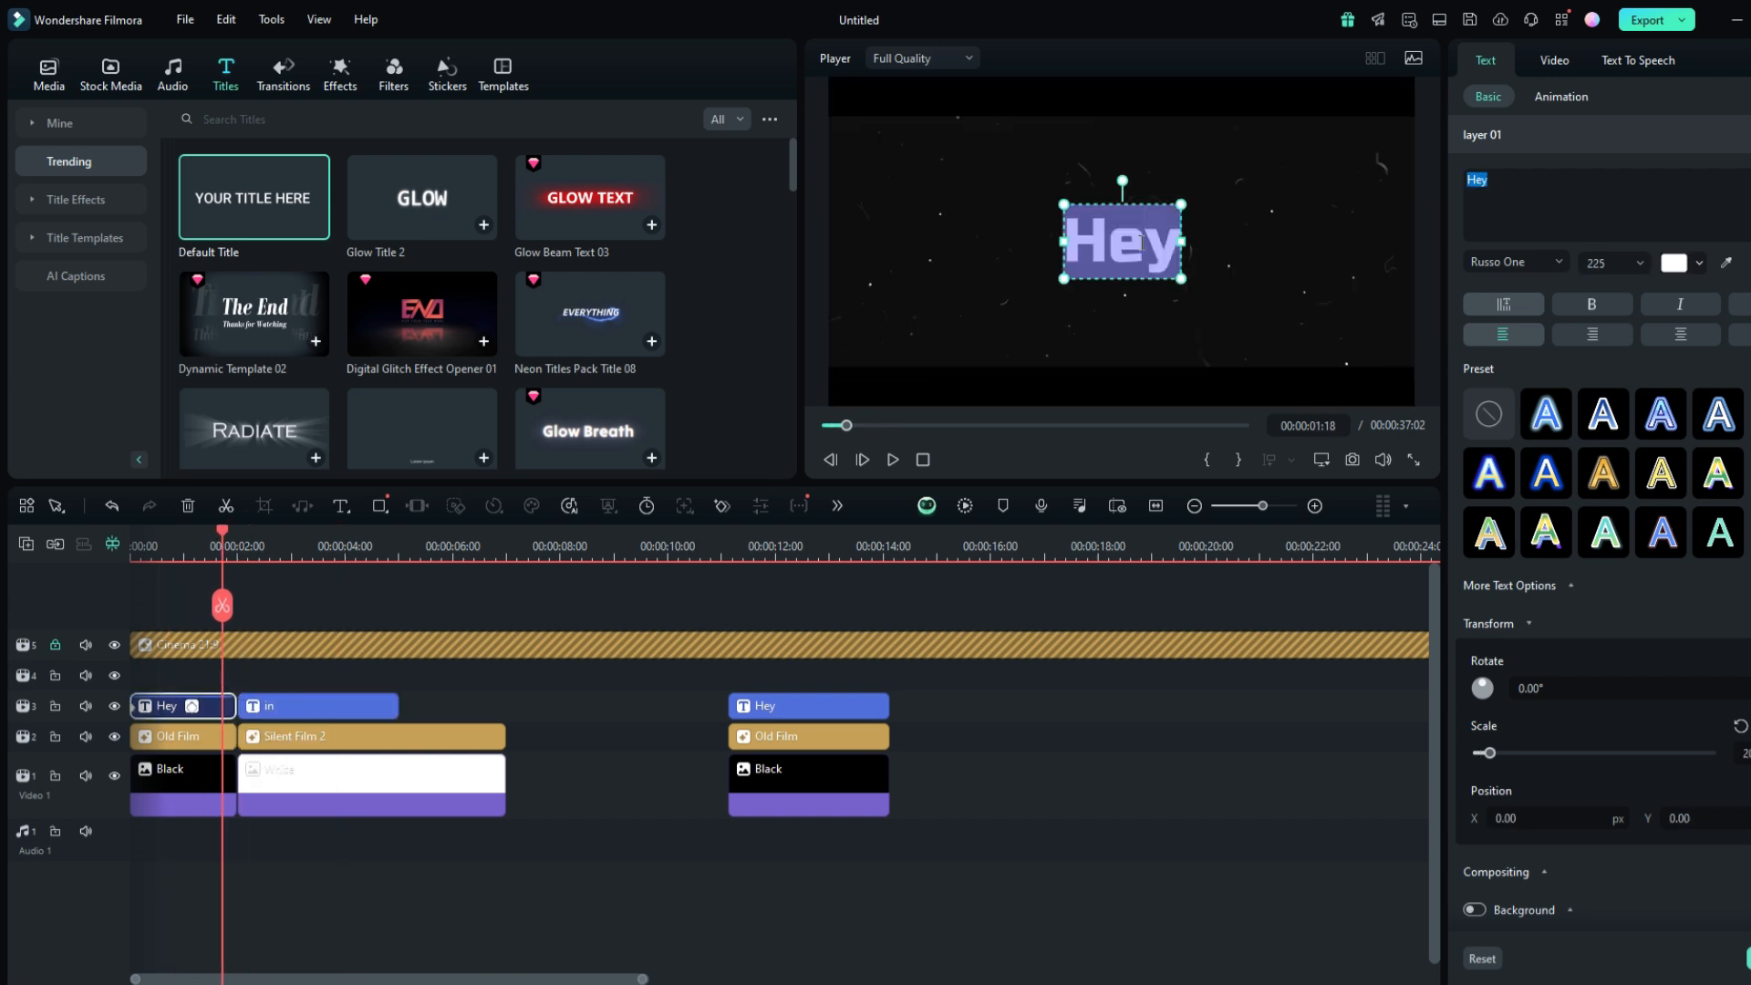
pyautogui.click(1111, 221)
pyautogui.moveTo(219, 597); pyautogui.dragTo(272, 604)
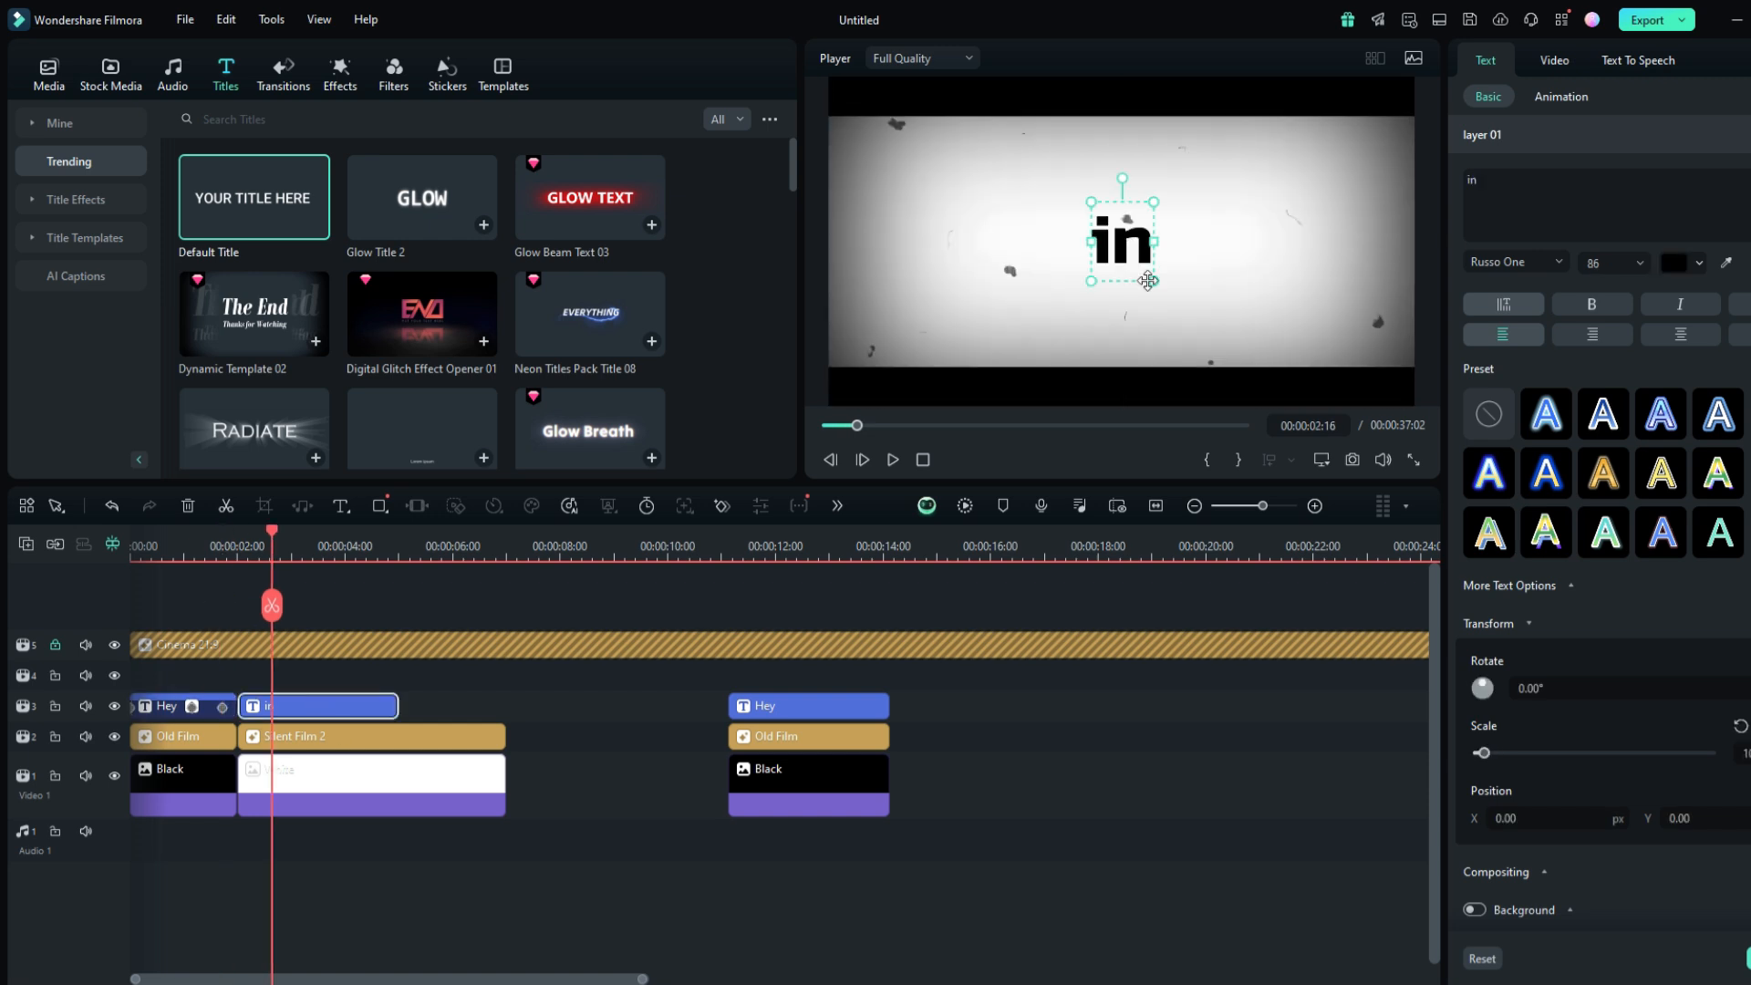
pyautogui.click(1129, 231)
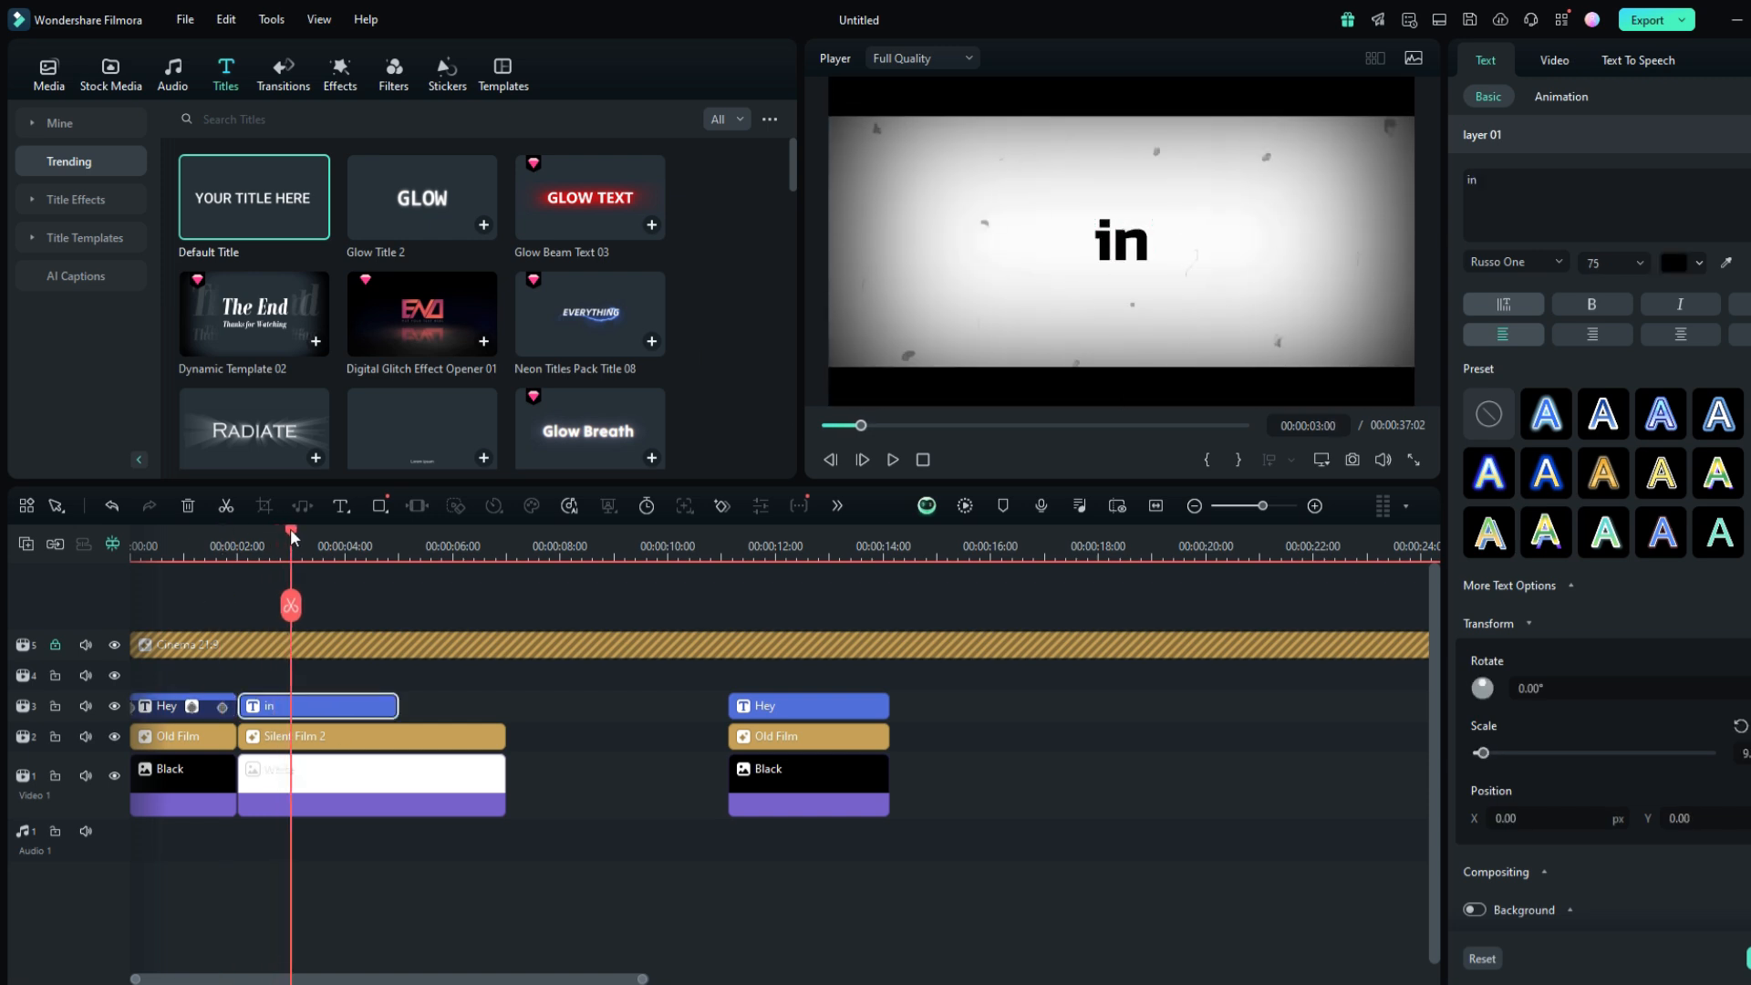
pyautogui.click(289, 606)
pyautogui.moveTo(363, 887); pyautogui.dragTo(336, 709)
pyautogui.moveTo(334, 744)
pyautogui.mouseDown()
pyautogui.moveTo(361, 748)
pyautogui.moveTo(318, 746)
pyautogui.mouseUp()
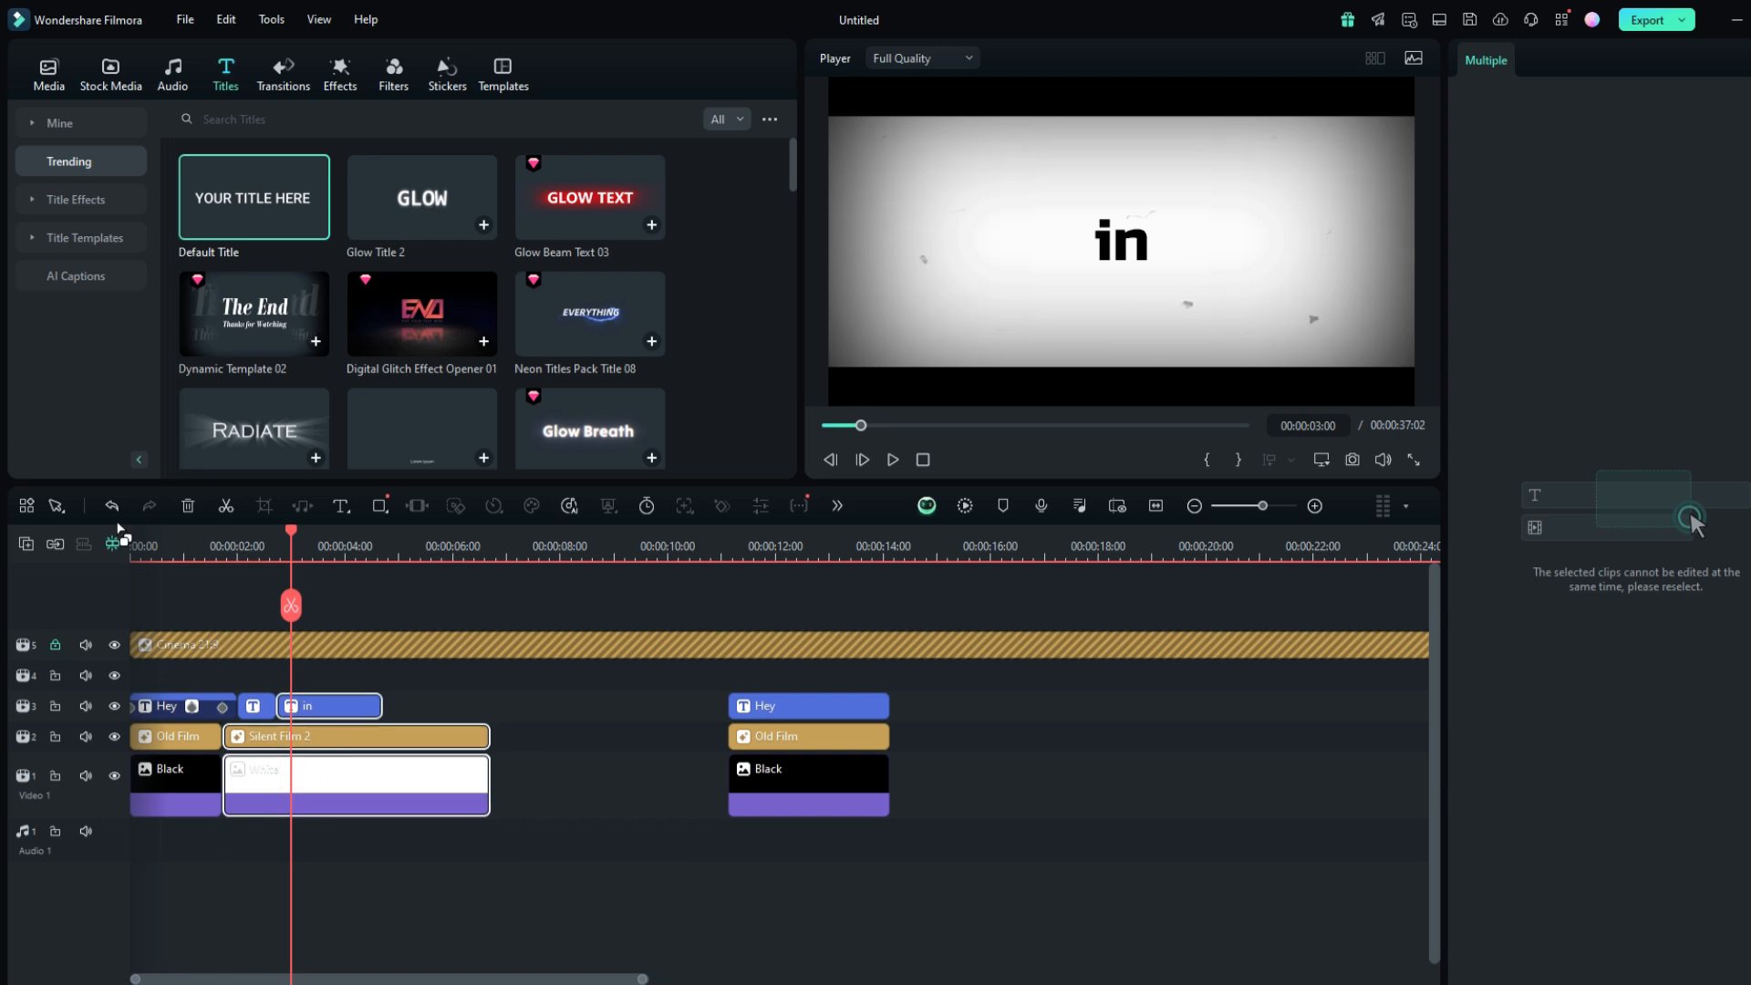
pyautogui.click(114, 510)
pyautogui.click(114, 510)
# Step: Split the in, Silent Film 2 and White clips at 3 seconds and move the remainders out to about 16 seconds
pyautogui.moveTo(323, 855); pyautogui.dragTo(313, 717)
pyautogui.click(291, 605)
pyautogui.moveTo(375, 779); pyautogui.dragTo(1048, 781)
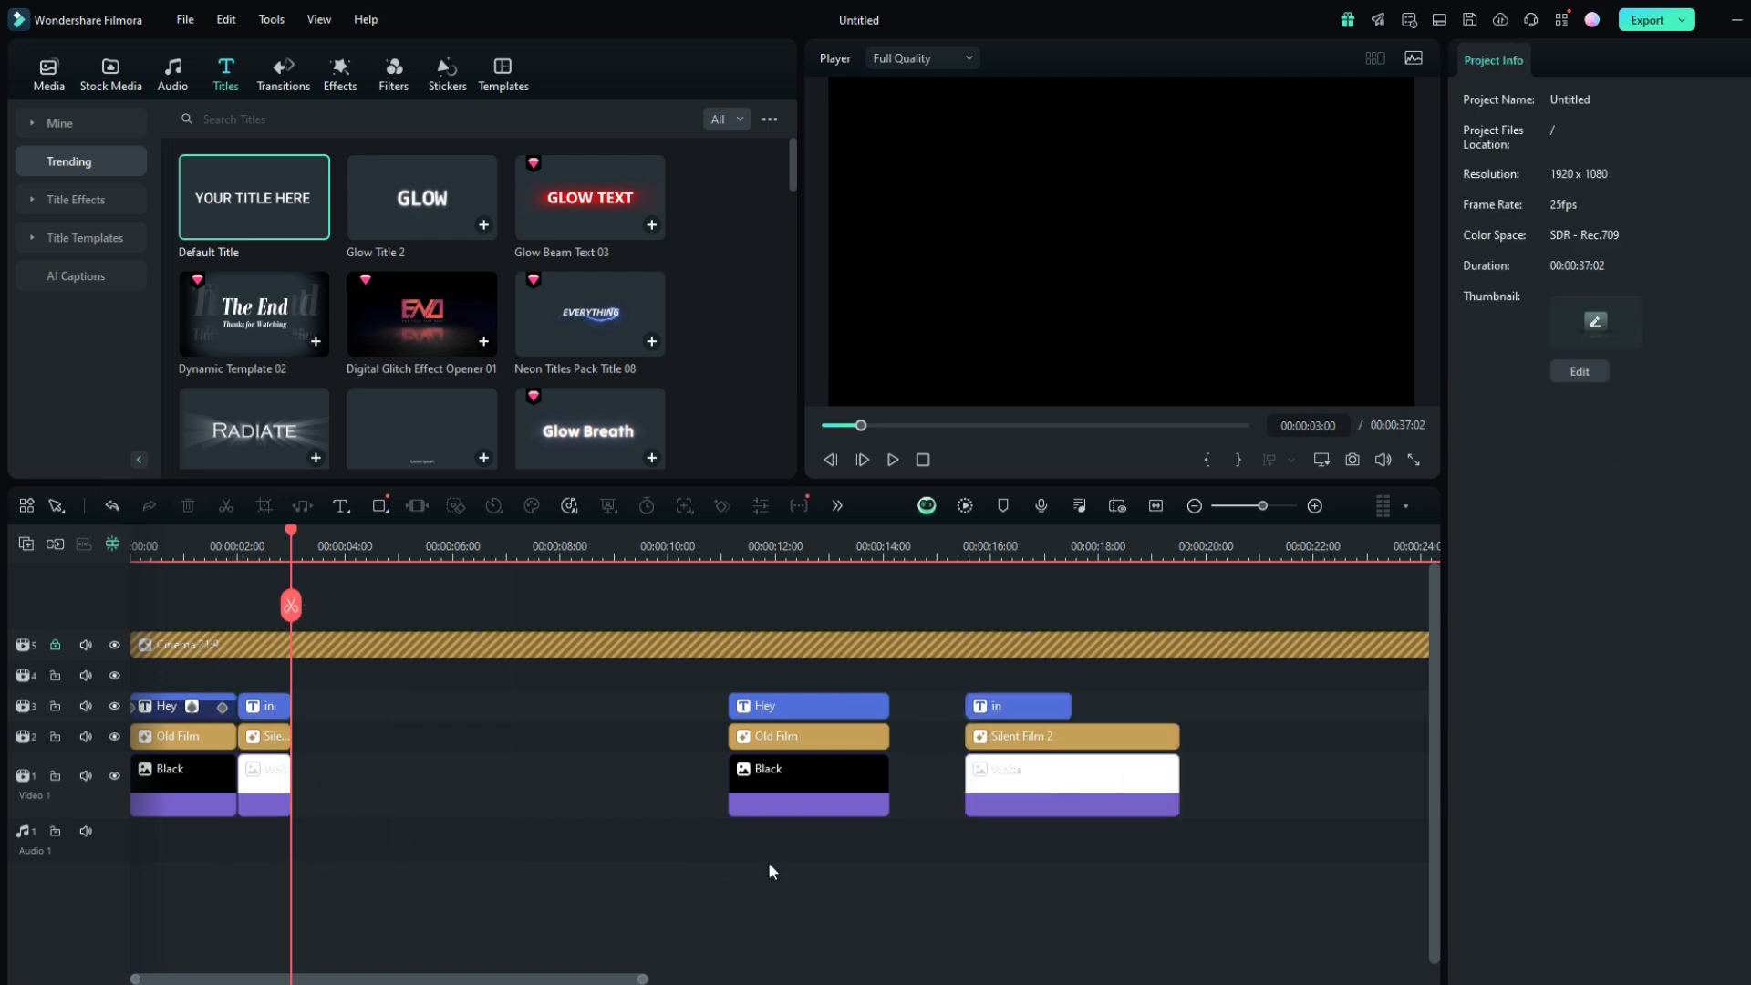
# Step: Move the second Hey section to 3 seconds and retype its text as this at a scale of 25
pyautogui.moveTo(768, 860); pyautogui.dragTo(764, 713)
pyautogui.moveTo(765, 771); pyautogui.dragTo(330, 773)
pyautogui.doubleClick(401, 707)
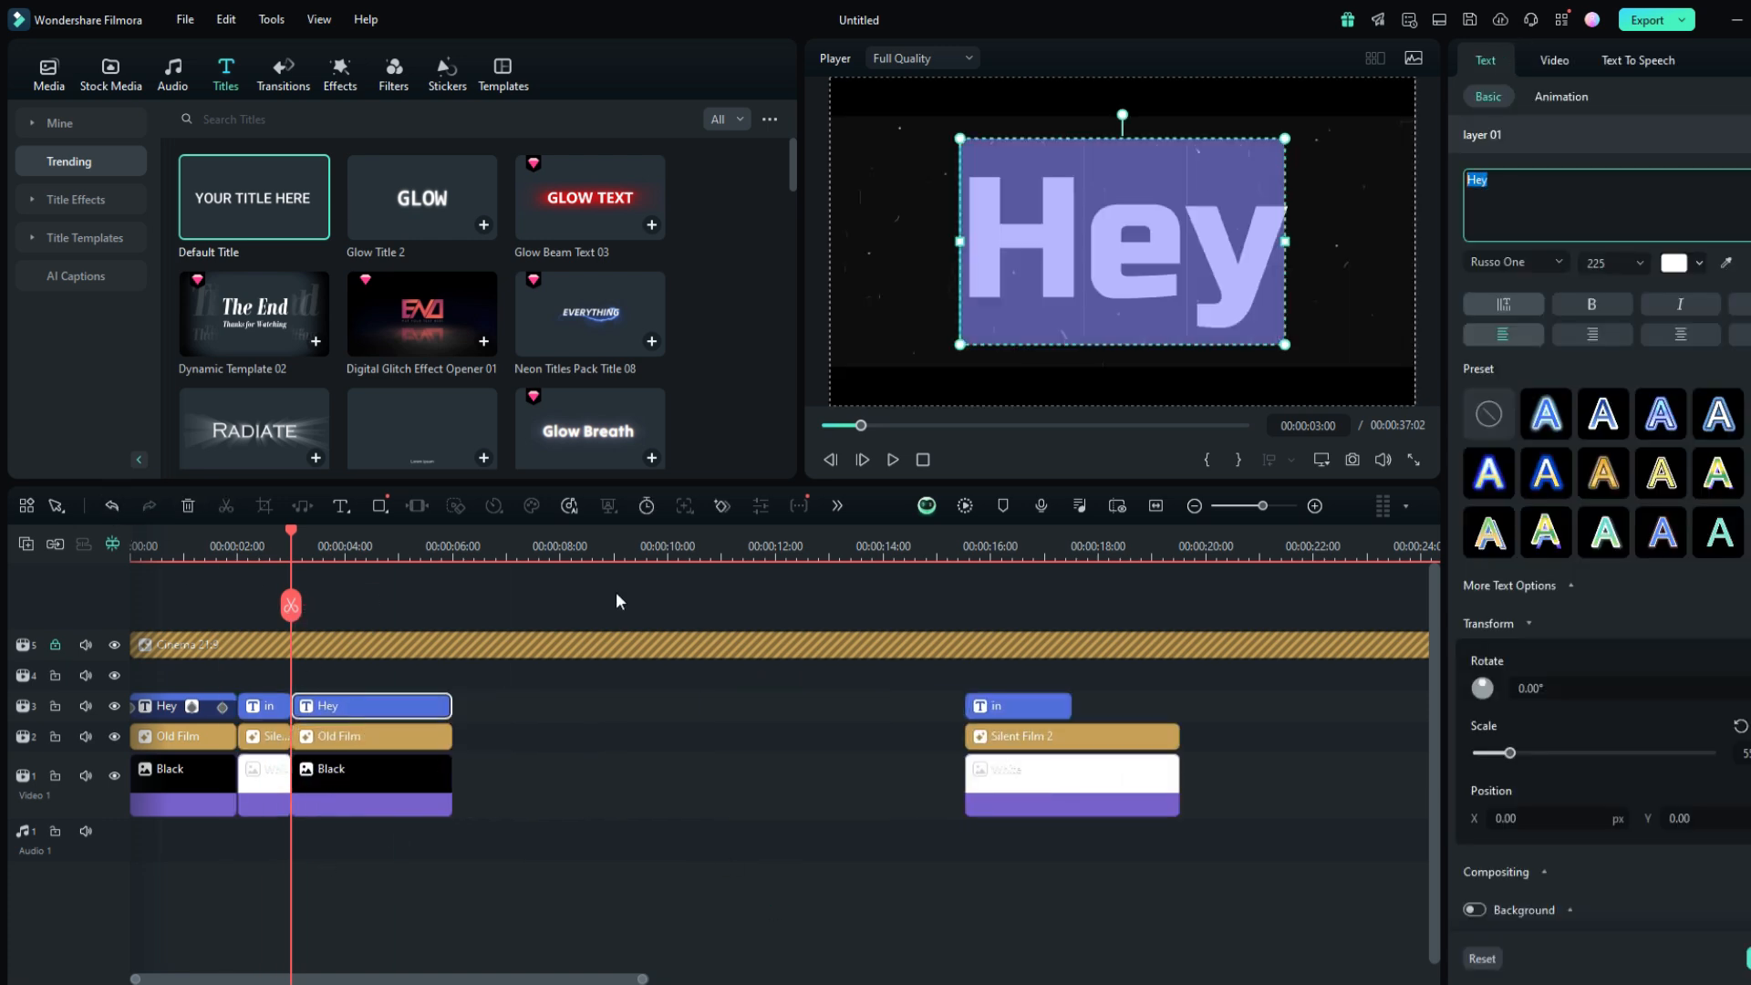
pyautogui.write('this25')
pyautogui.press('Return')
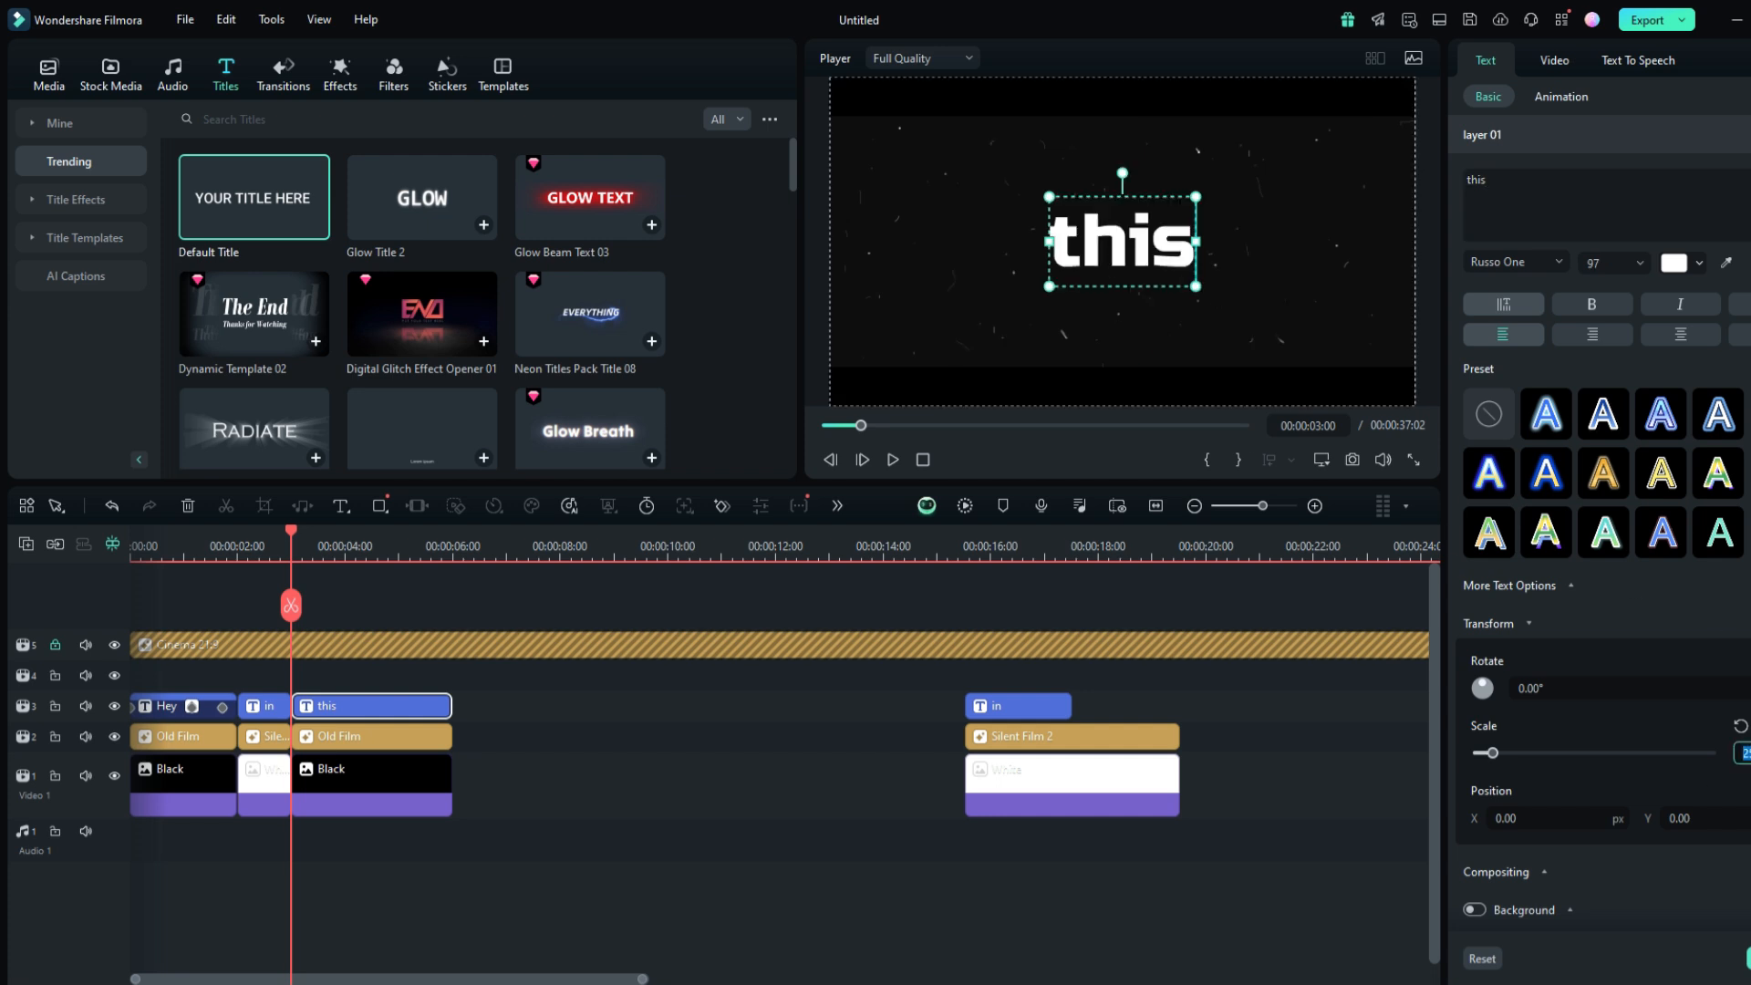
pyautogui.click(1140, 253)
# Step: Split the this section at 4 seconds and move its remainder out to about 22 seconds
pyautogui.moveTo(282, 533); pyautogui.dragTo(342, 594)
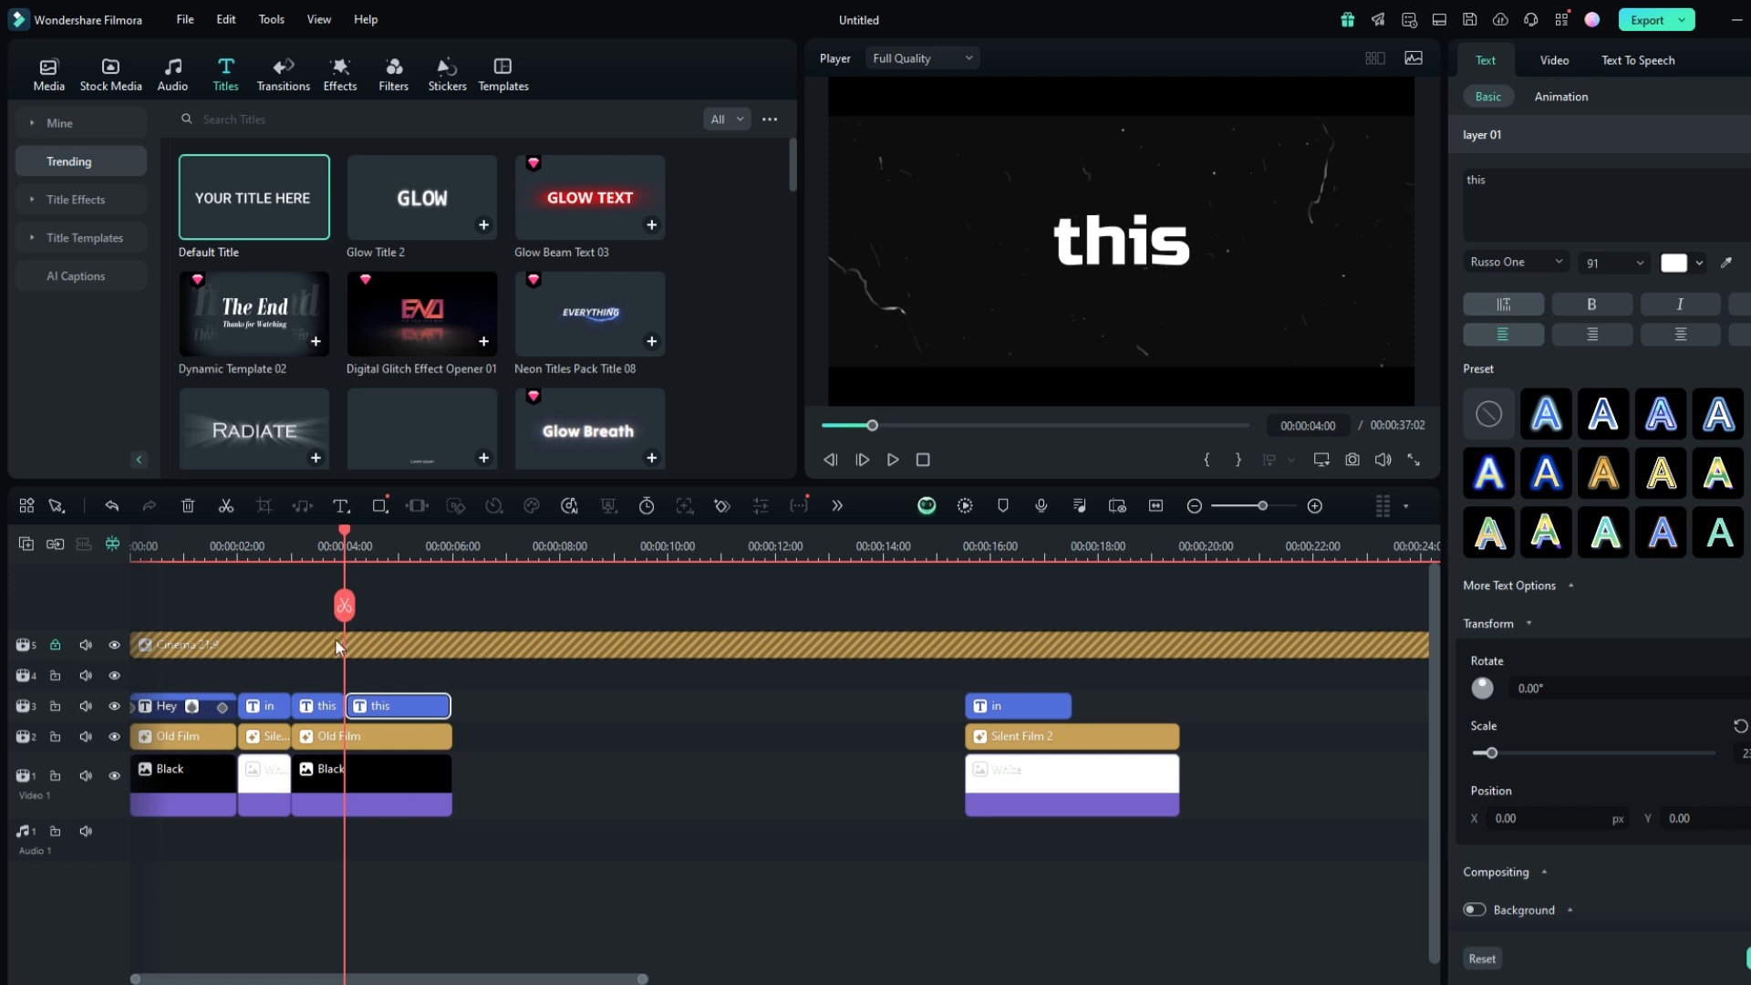
pyautogui.moveTo(410, 850); pyautogui.dragTo(388, 707)
pyautogui.click(345, 605)
pyautogui.moveTo(398, 781)
pyautogui.mouseDown()
pyautogui.moveTo(504, 782)
pyautogui.moveTo(398, 782)
pyautogui.mouseUp()
pyautogui.moveTo(415, 848); pyautogui.dragTo(392, 706)
pyautogui.moveTo(417, 795); pyautogui.dragTo(1306, 796)
# Step: Move the in section's remainder to 4 seconds and change its text to video
pyautogui.moveTo(1058, 848); pyautogui.dragTo(1003, 707)
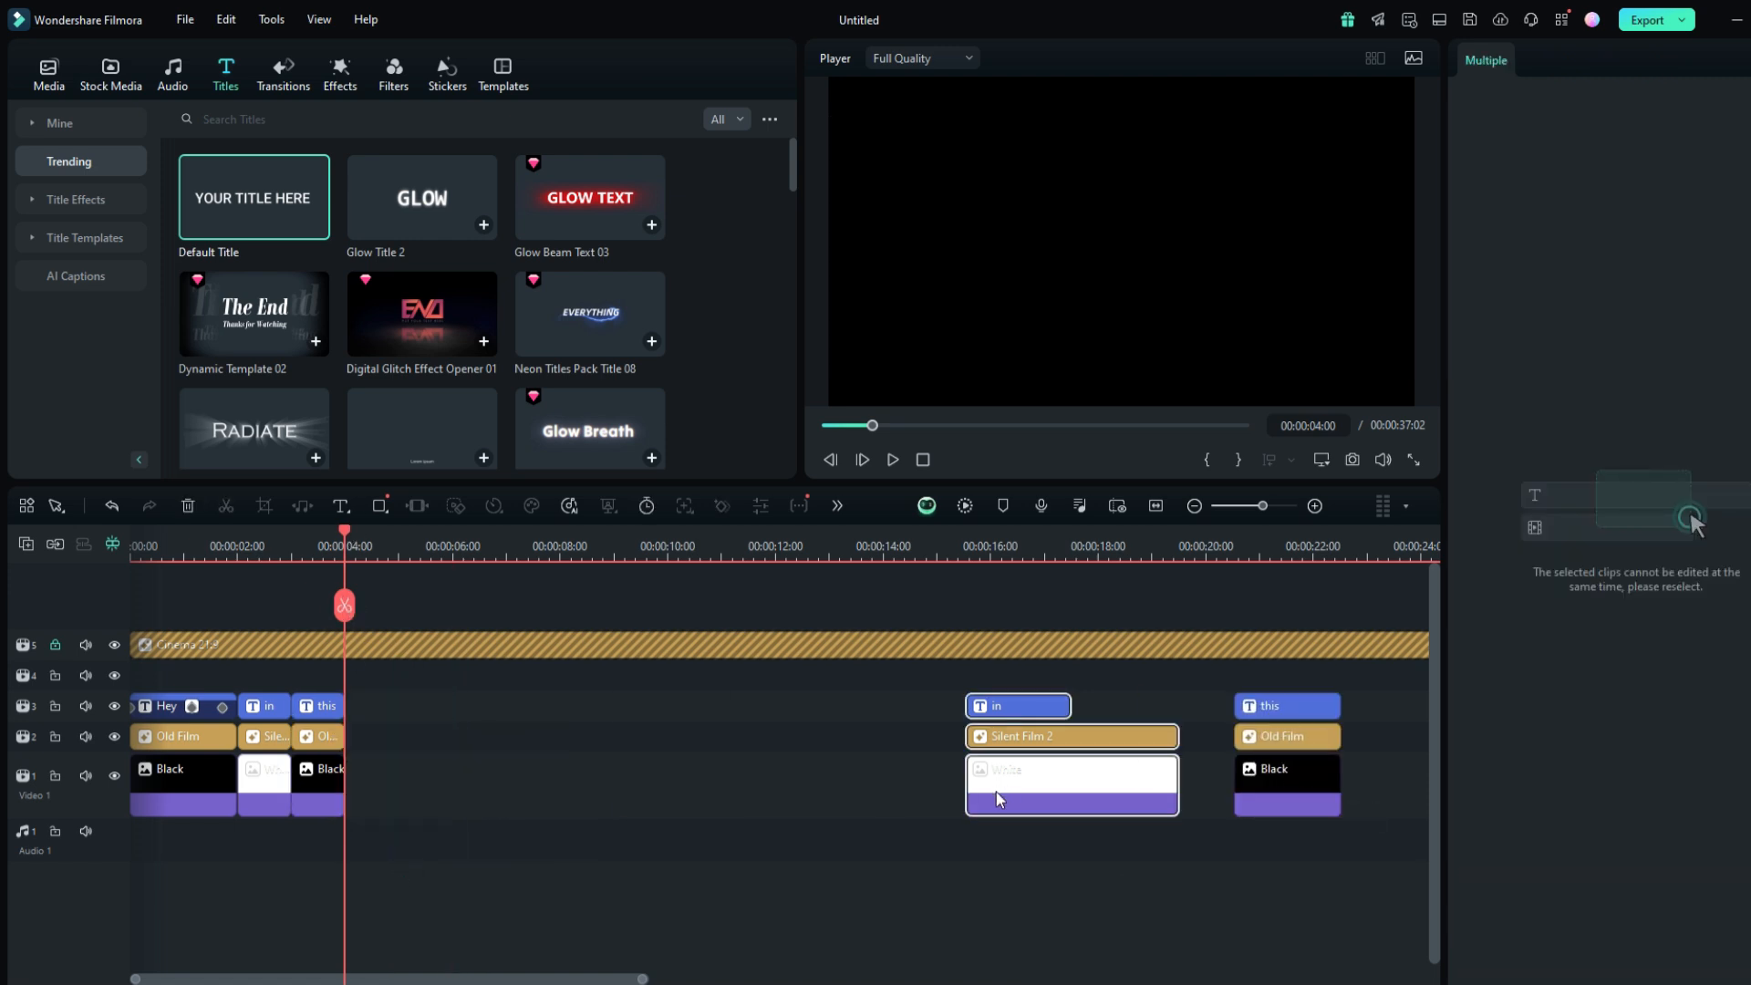
pyautogui.moveTo(995, 793); pyautogui.dragTo(374, 793)
pyautogui.click(396, 711)
pyautogui.doubleClick(1121, 242)
pyautogui.press('BackSpace')
pyautogui.write('video')
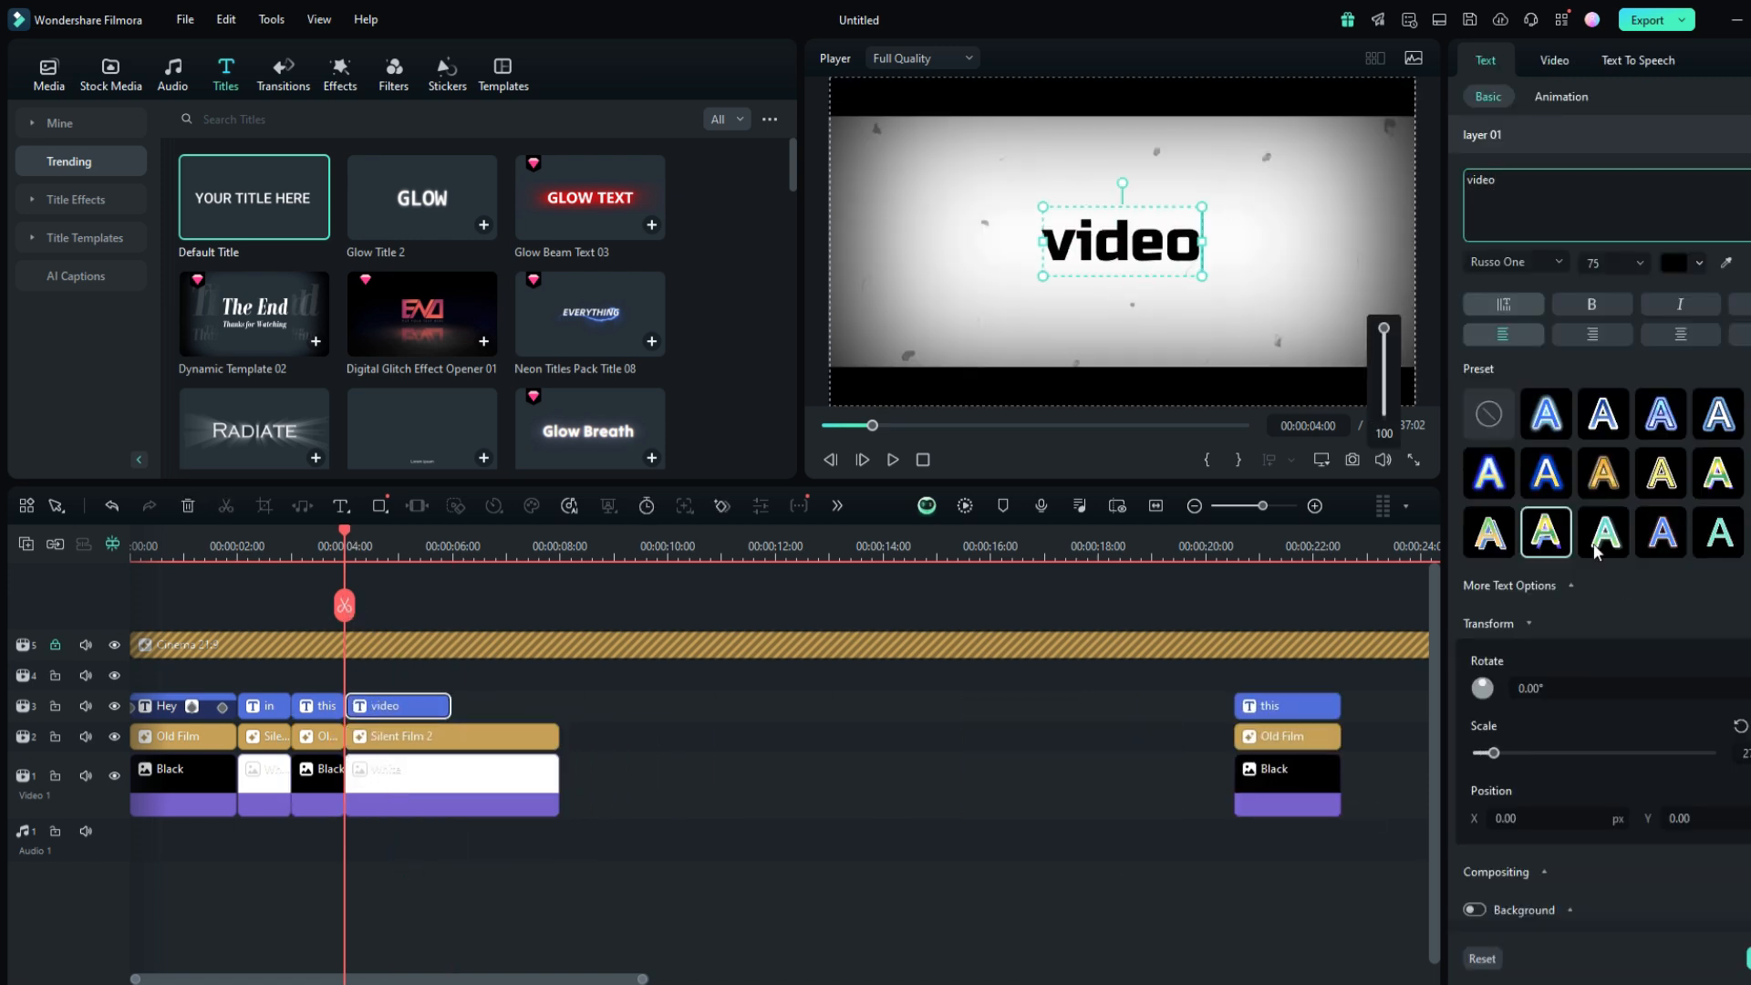
pyautogui.click(1134, 276)
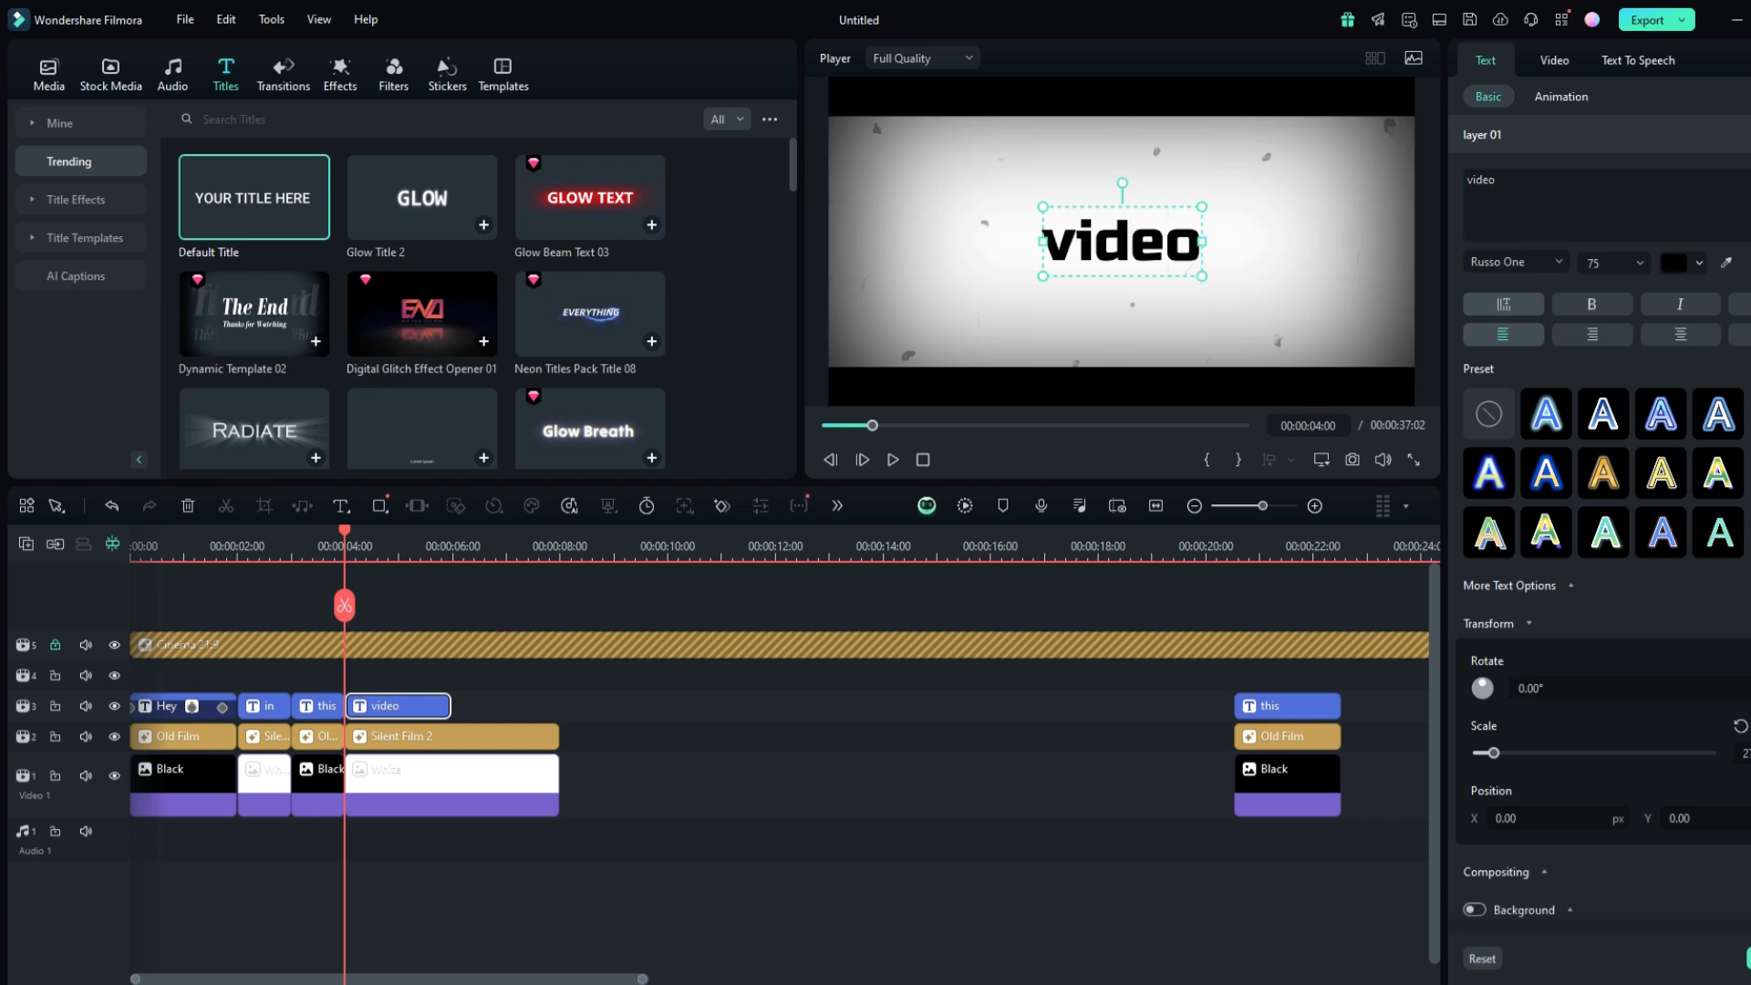
# Step: Split the video section's title, Silent Film 2 and White clips at 5 seconds
pyautogui.press('Return')
pyautogui.click(1131, 241)
pyautogui.moveTo(345, 530); pyautogui.dragTo(318, 531)
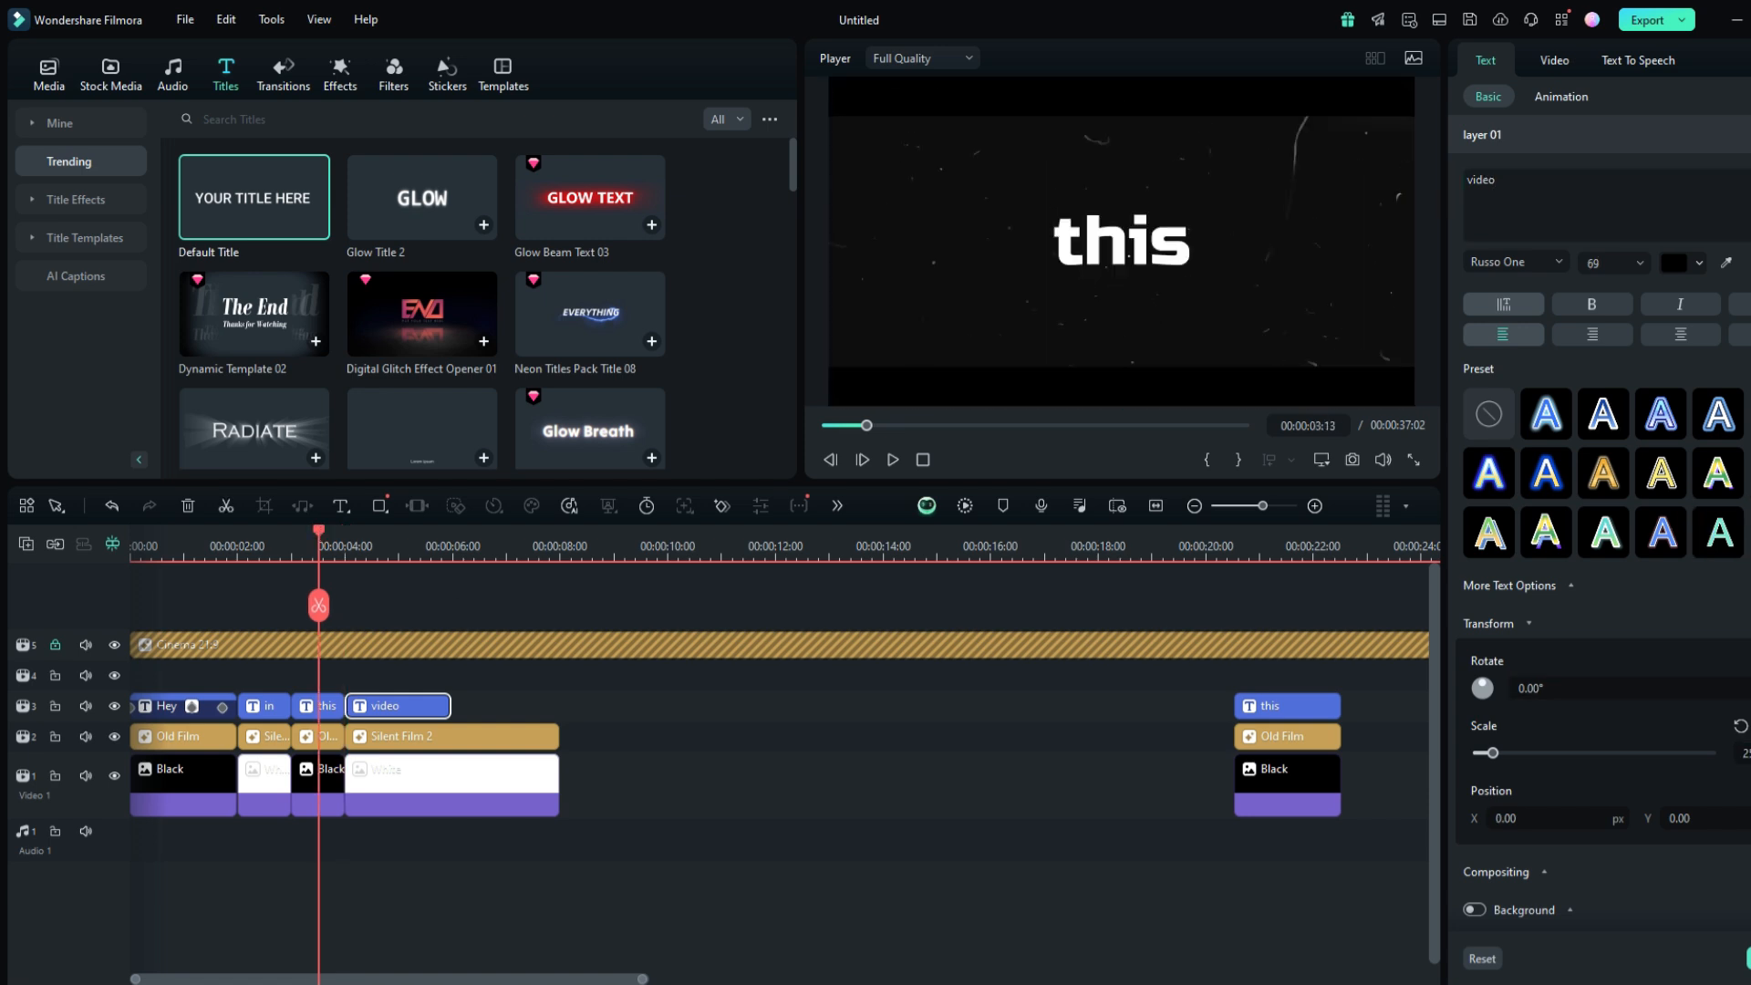
pyautogui.moveTo(1157, 259); pyautogui.dragTo(1159, 257)
pyautogui.click(392, 547)
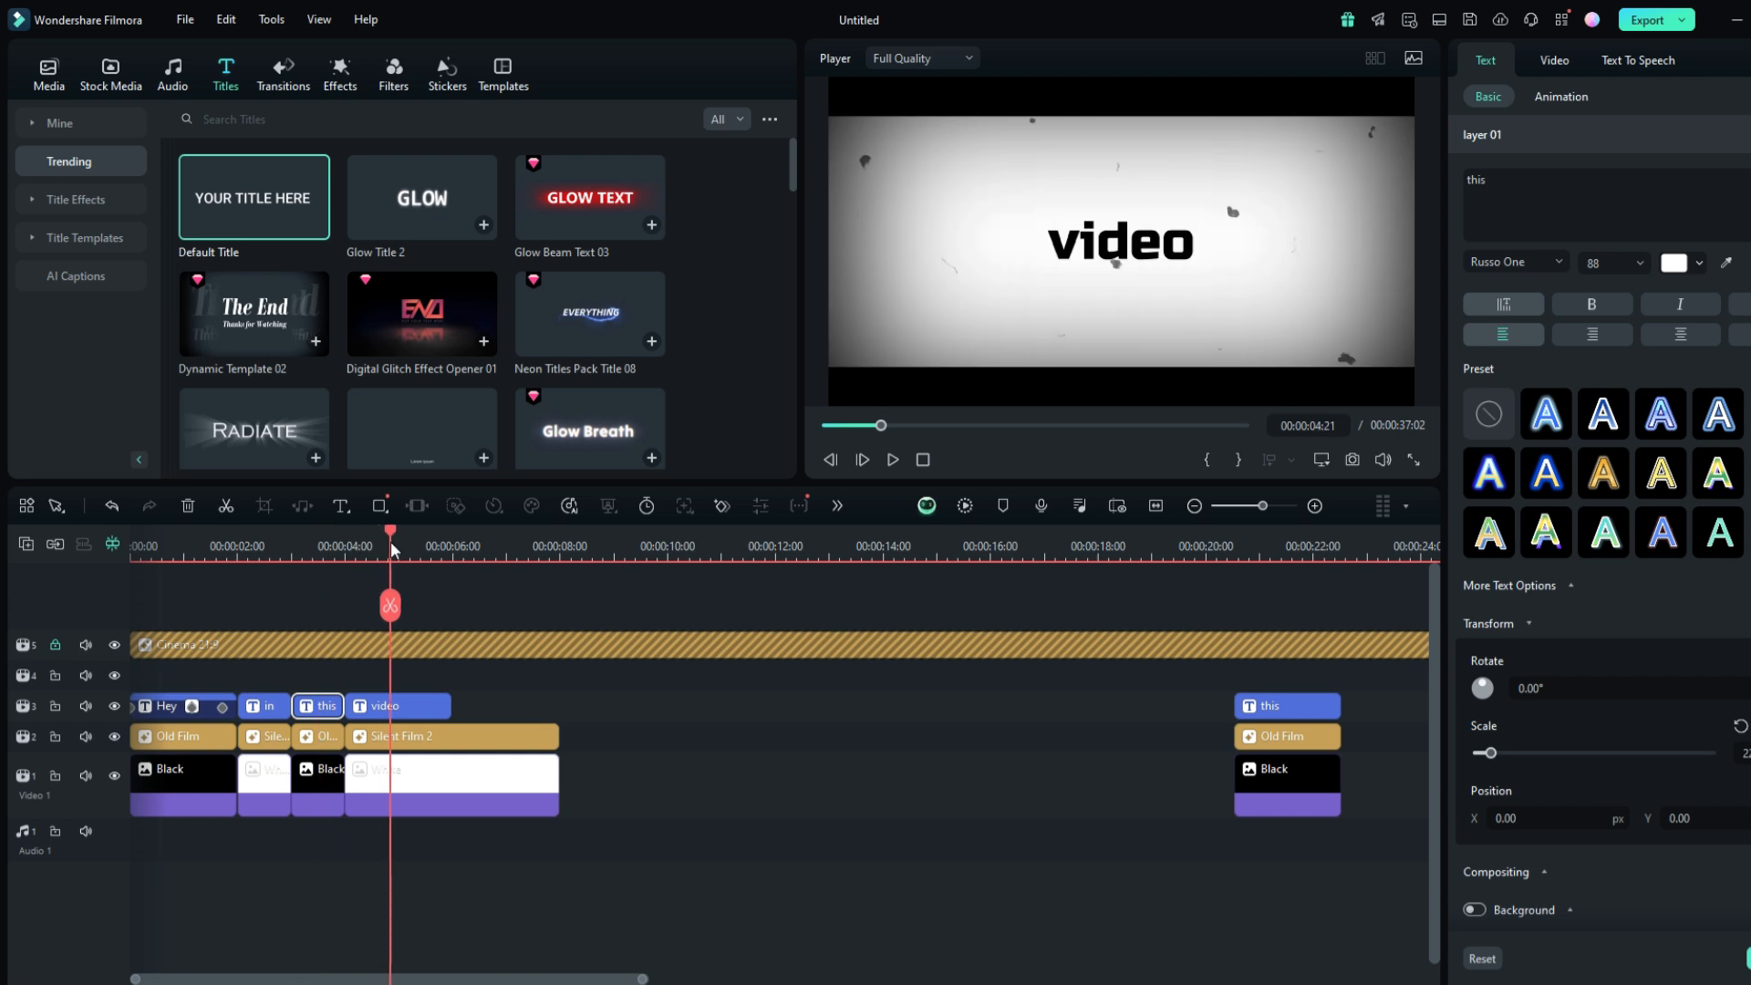
pyautogui.moveTo(1261, 507); pyautogui.dragTo(1274, 507)
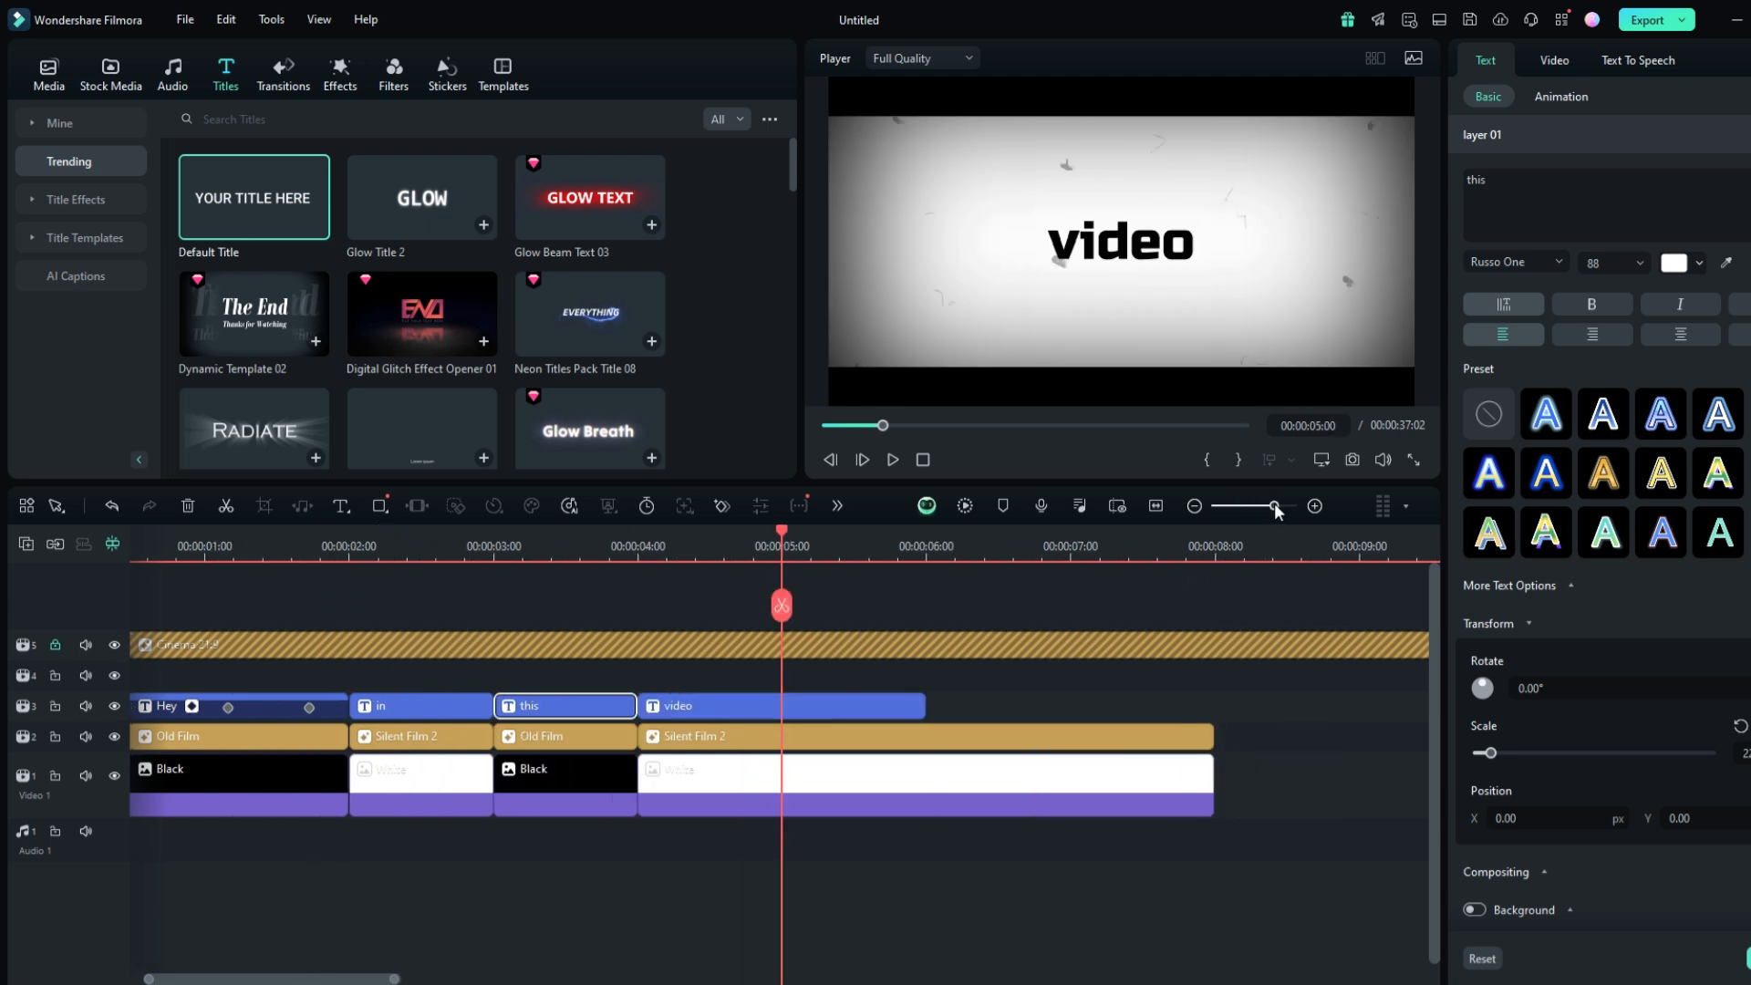
pyautogui.moveTo(629, 547); pyautogui.dragTo(2, 523)
pyautogui.press('space')
pyautogui.click(742, 547)
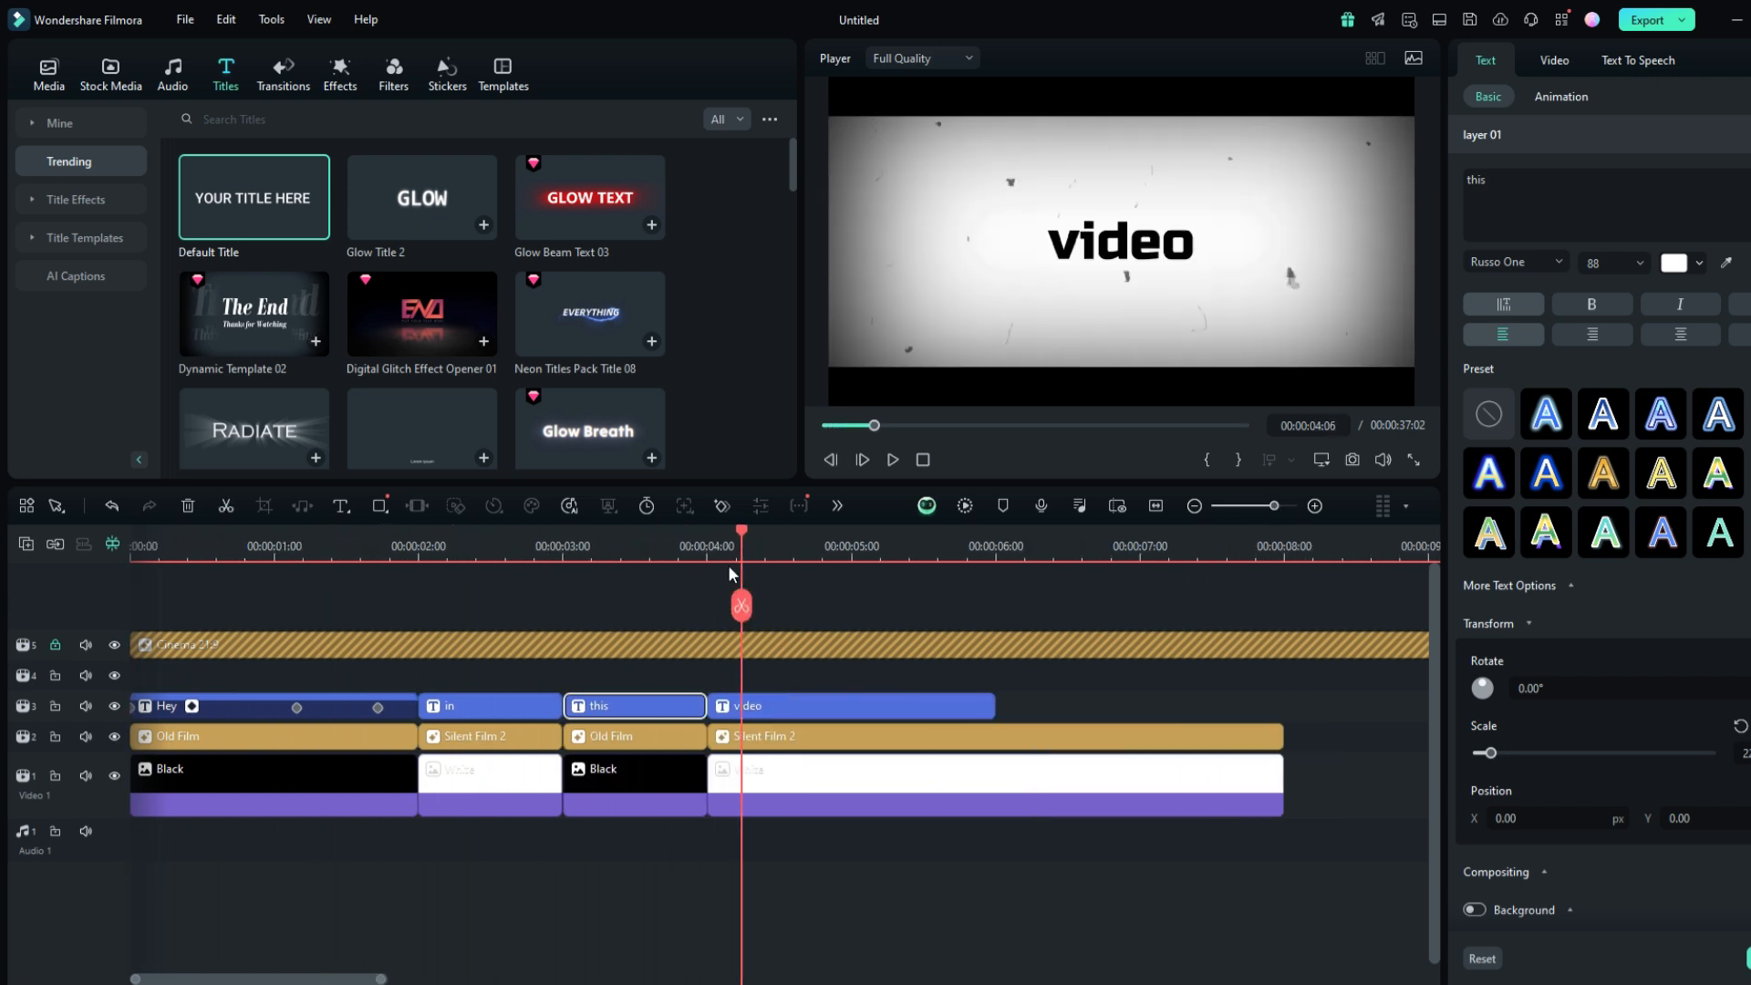
pyautogui.moveTo(871, 850); pyautogui.dragTo(857, 698)
pyautogui.click(1194, 507)
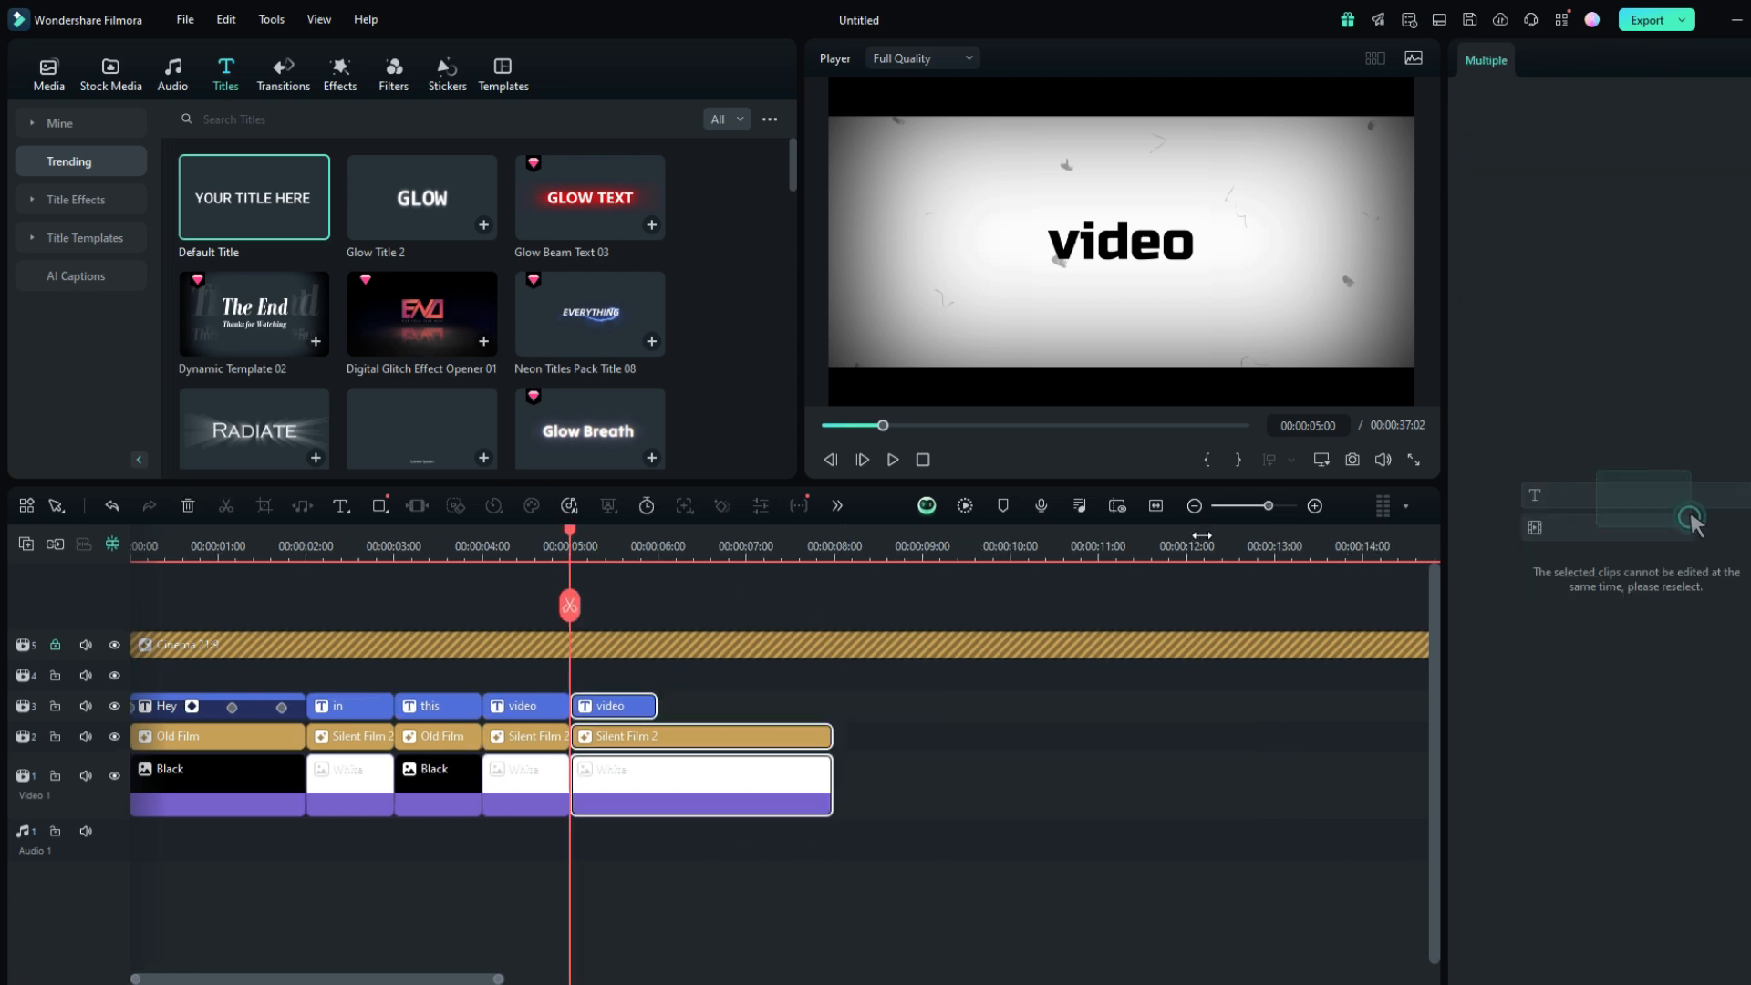
# Step: Move the video section's remainder out to about 16 seconds and bring the distant this section to 5 seconds
pyautogui.moveTo(1268, 507); pyautogui.dragTo(1258, 509)
pyautogui.moveTo(376, 779); pyautogui.dragTo(814, 780)
pyautogui.click(924, 767)
pyautogui.moveTo(924, 770); pyautogui.dragTo(338, 773)
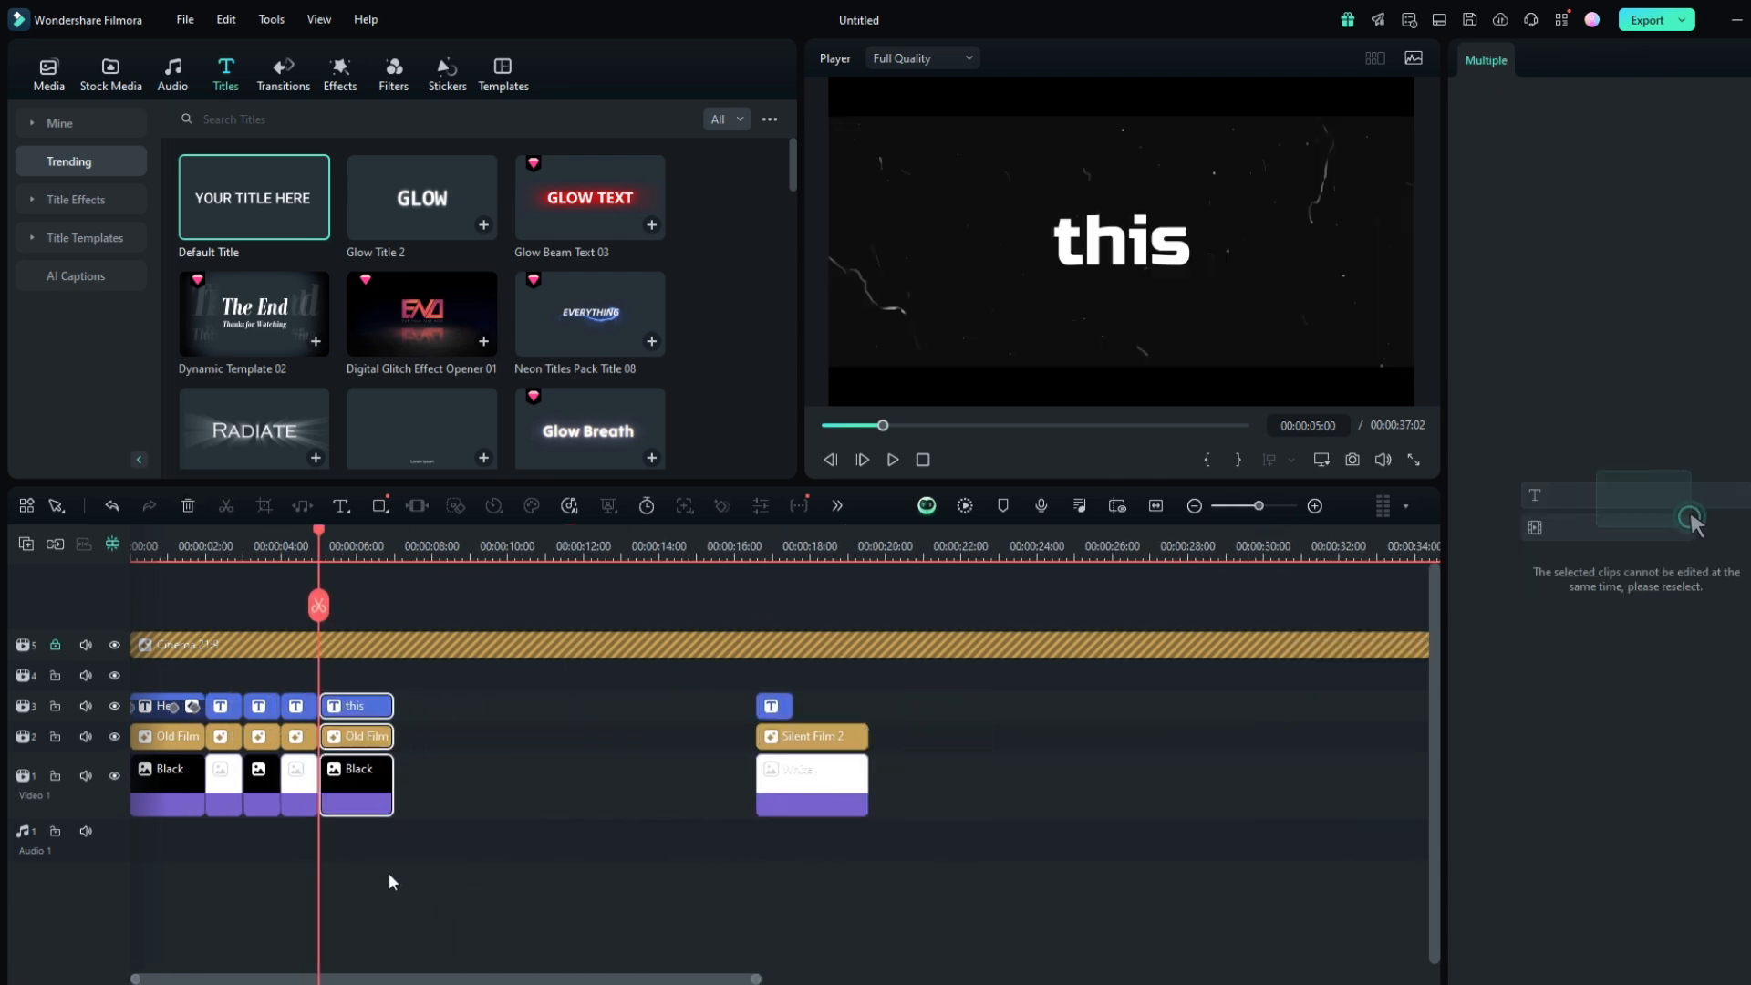
# Step: Change the text of the title at 5 seconds to i will
pyautogui.click(390, 880)
pyautogui.moveTo(346, 545); pyautogui.dragTo(332, 547)
pyautogui.click(353, 707)
pyautogui.moveTo(1514, 182); pyautogui.dragTo(1424, 172)
pyautogui.write('i will')
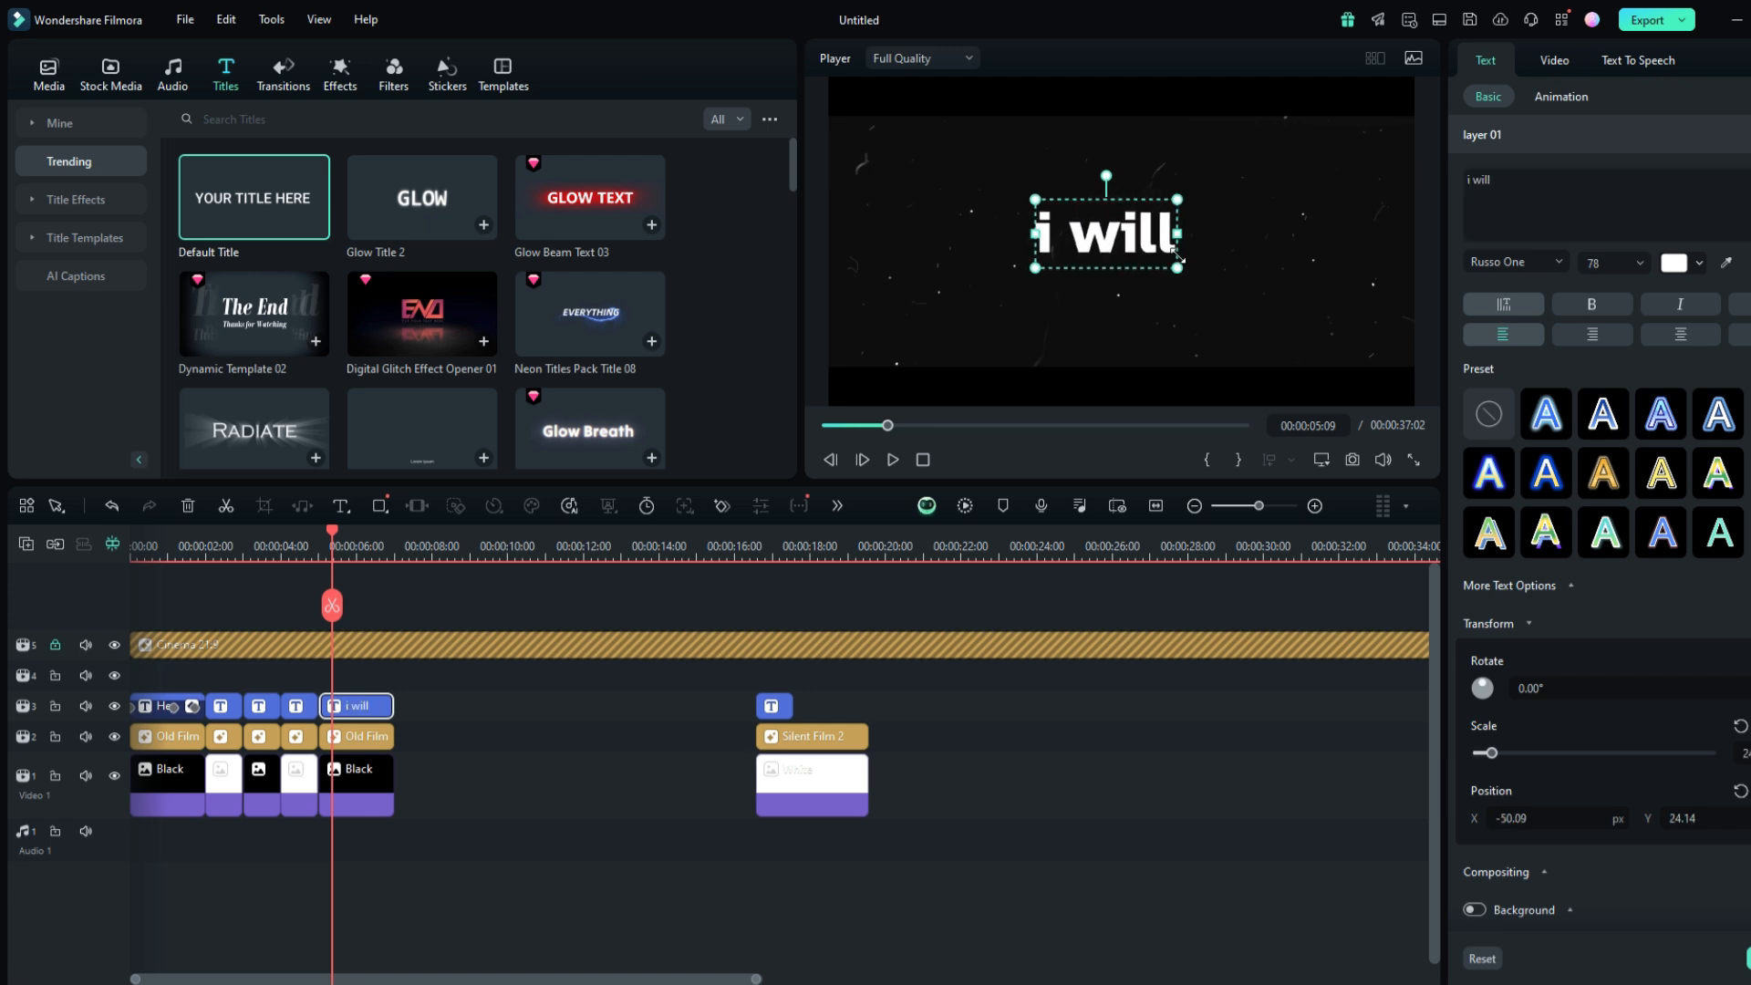
pyautogui.moveTo(1136, 239); pyautogui.dragTo(1113, 226)
pyautogui.hotkey('ctrl', 'z')
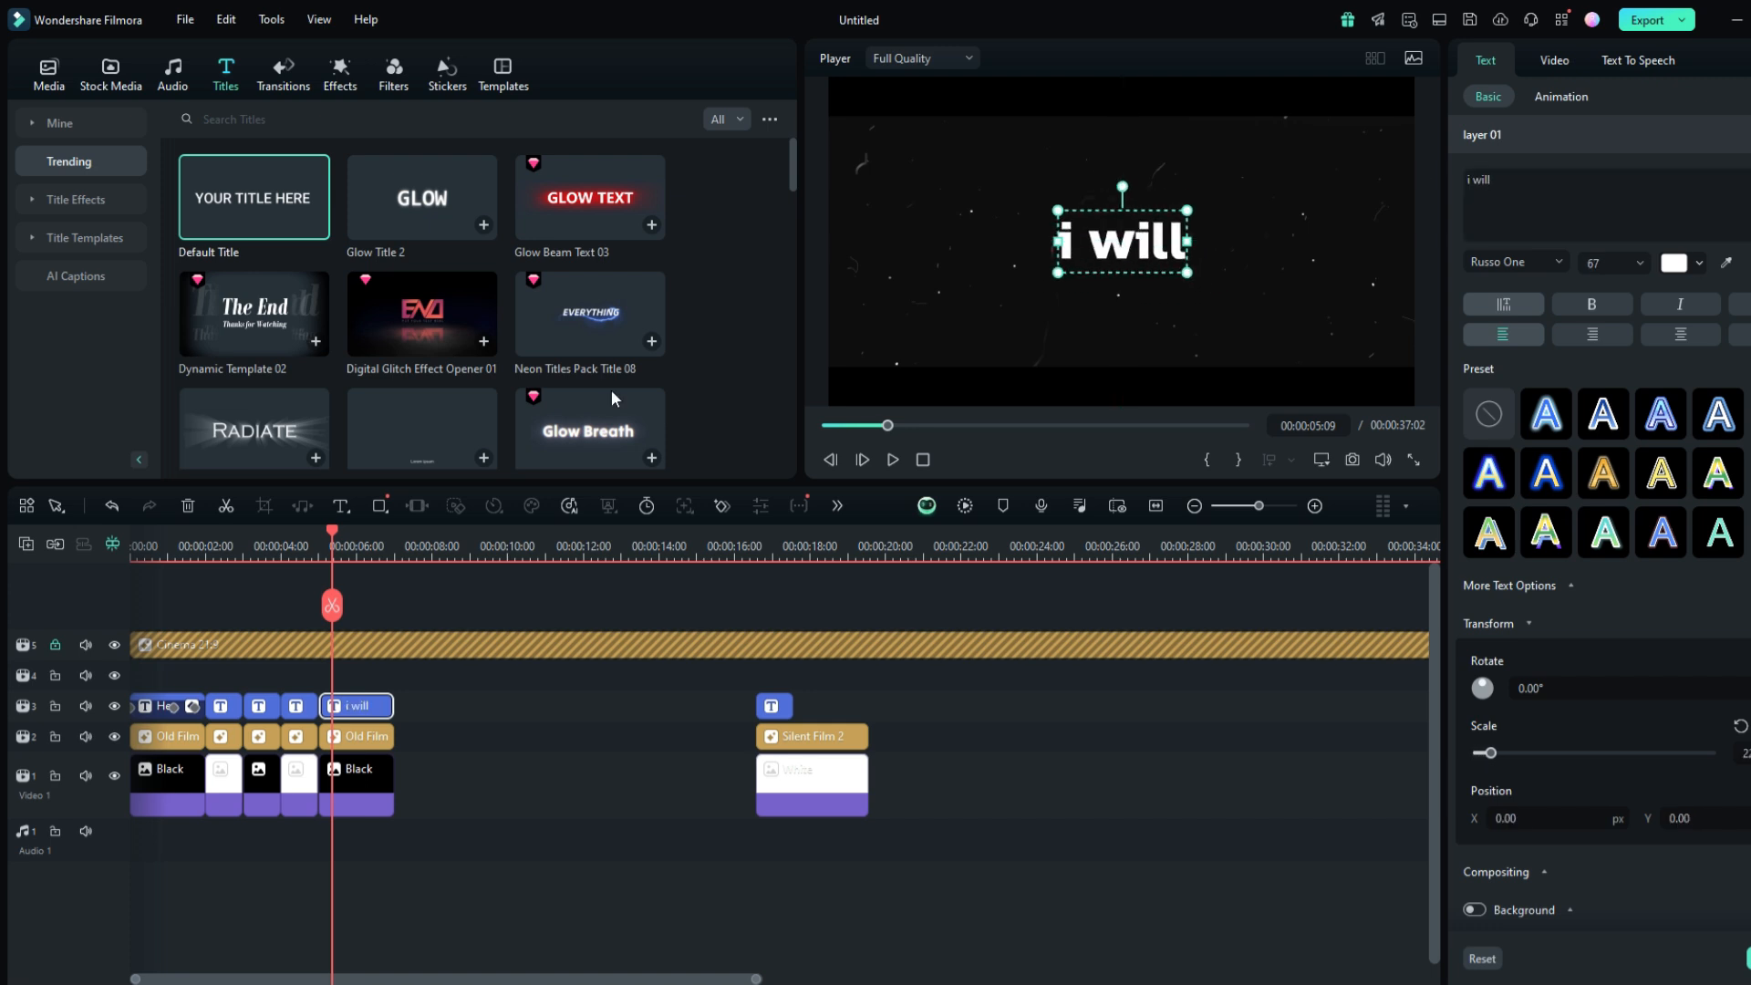
# Step: Place the eye close-up image on the main track at 6 seconds, right after the i will section
pyautogui.click(49, 73)
pyautogui.moveTo(422, 264); pyautogui.dragTo(399, 792)
pyautogui.moveTo(582, 782); pyautogui.dragTo(413, 917)
pyautogui.click(356, 538)
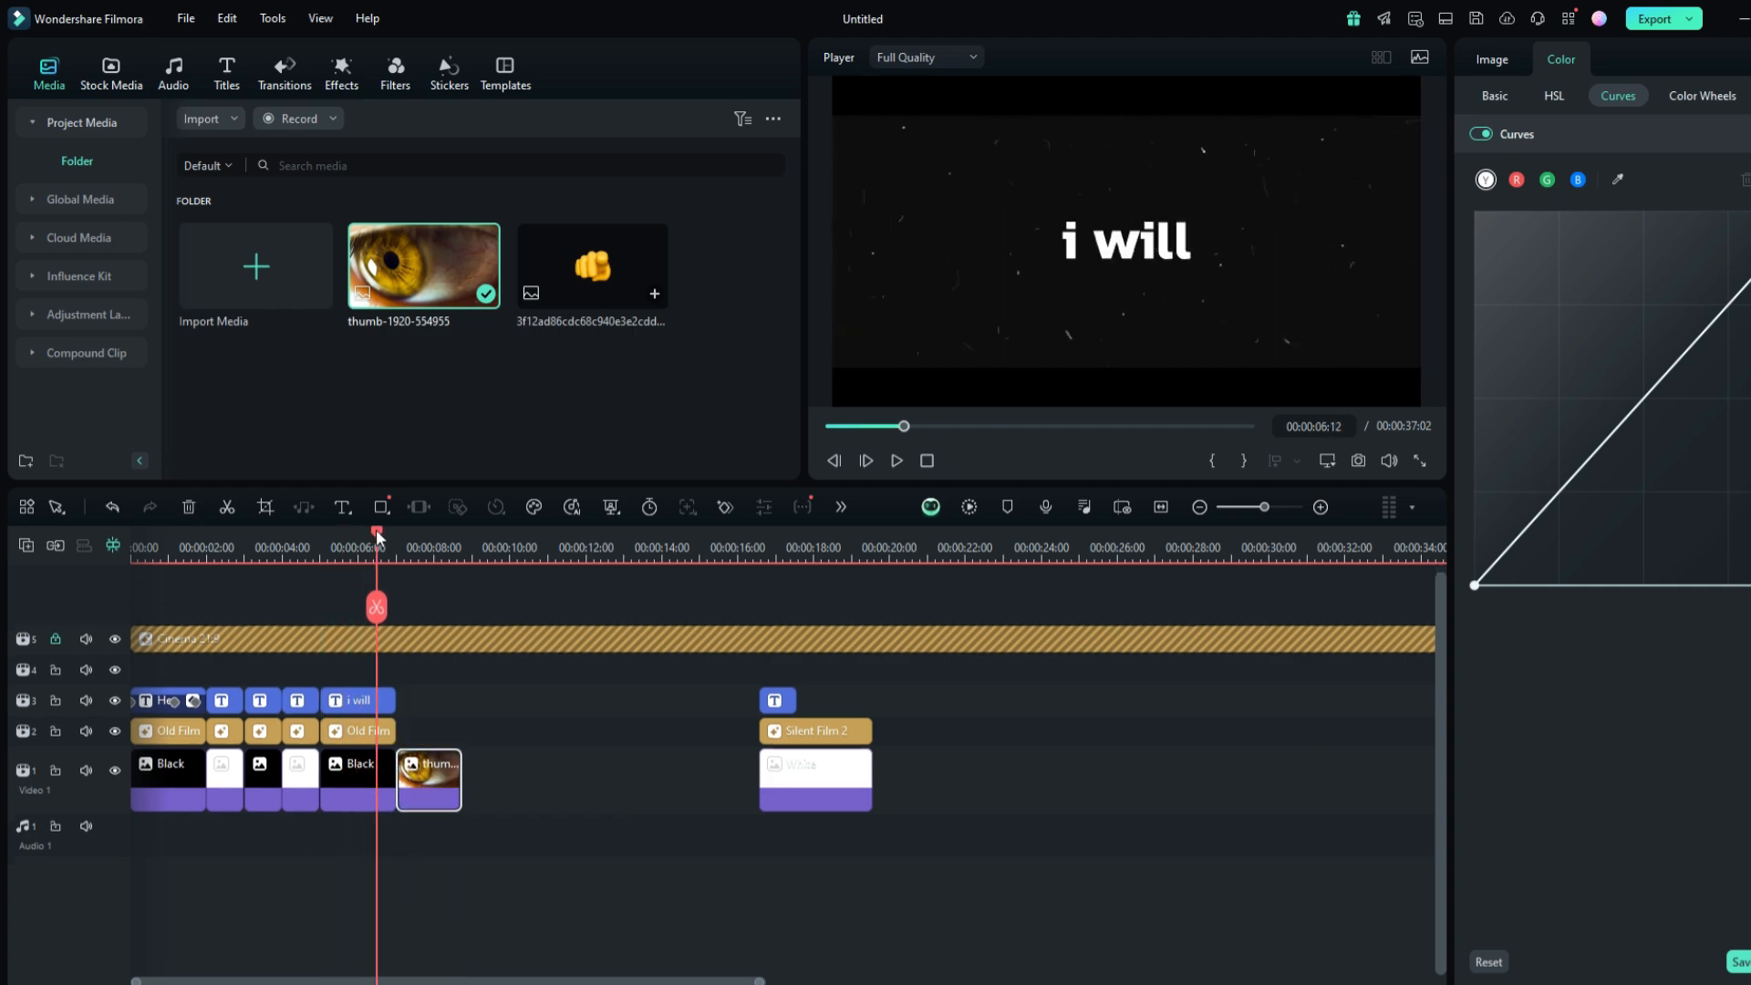
pyautogui.moveTo(375, 839); pyautogui.dragTo(713, 773)
pyautogui.click(532, 817)
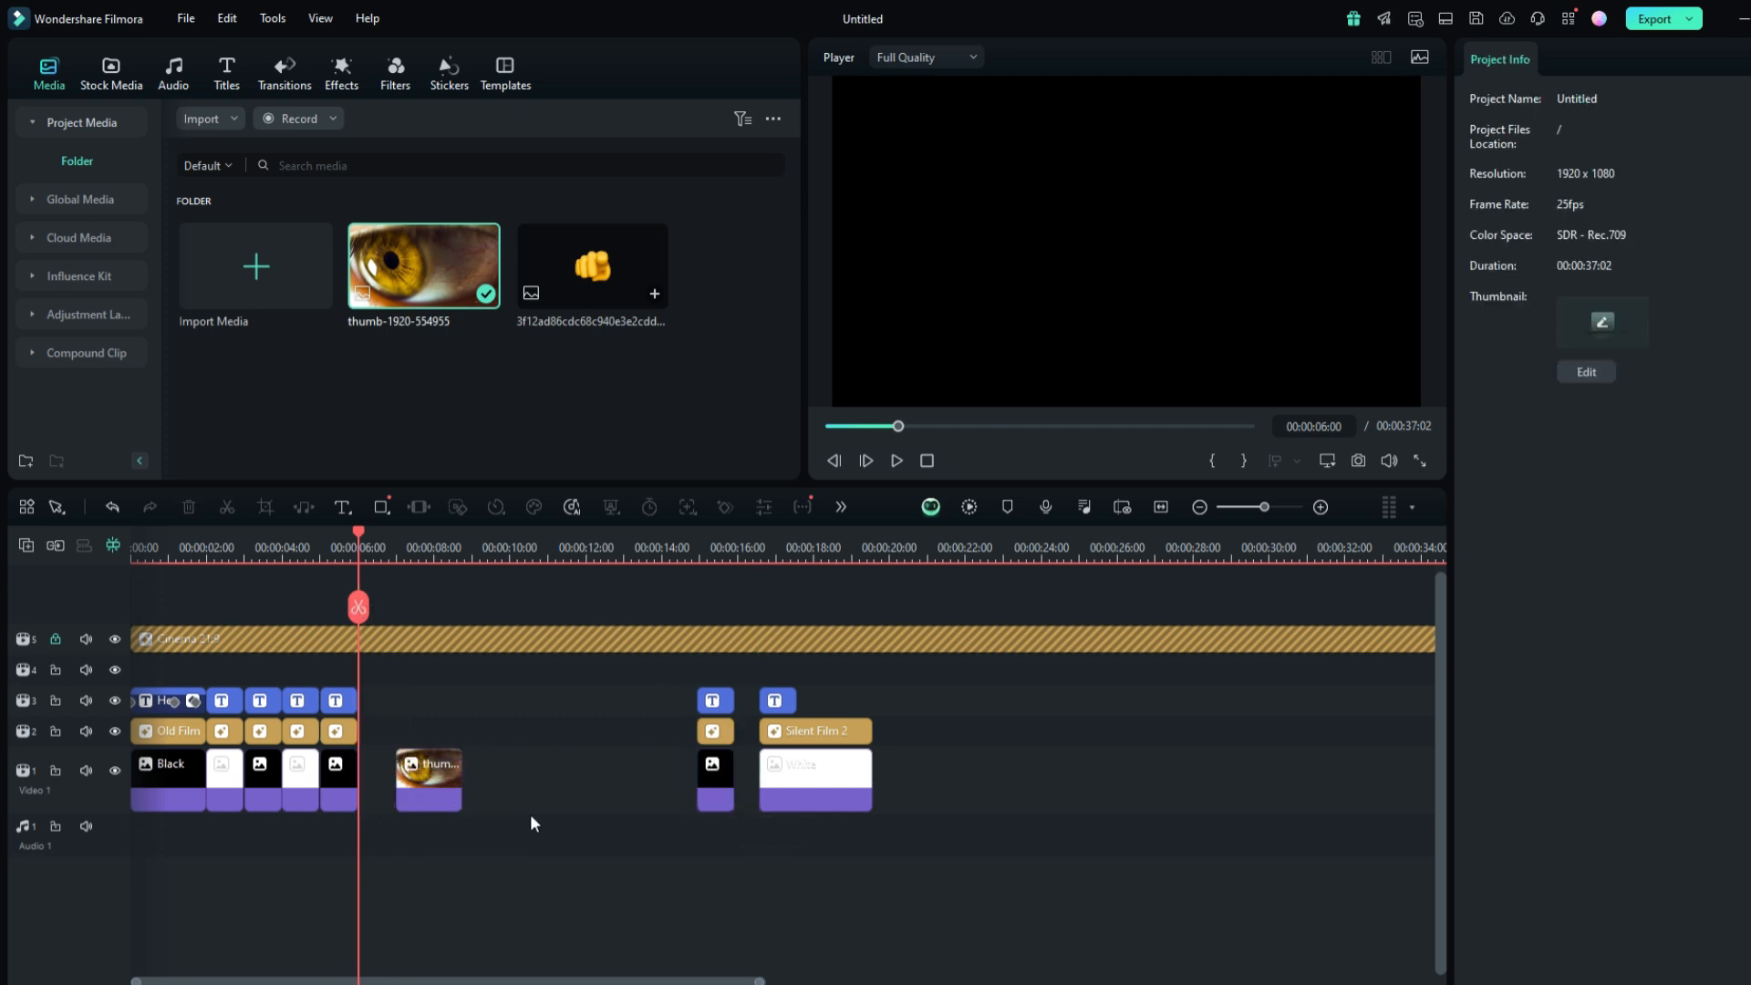
pyautogui.moveTo(428, 780); pyautogui.dragTo(393, 779)
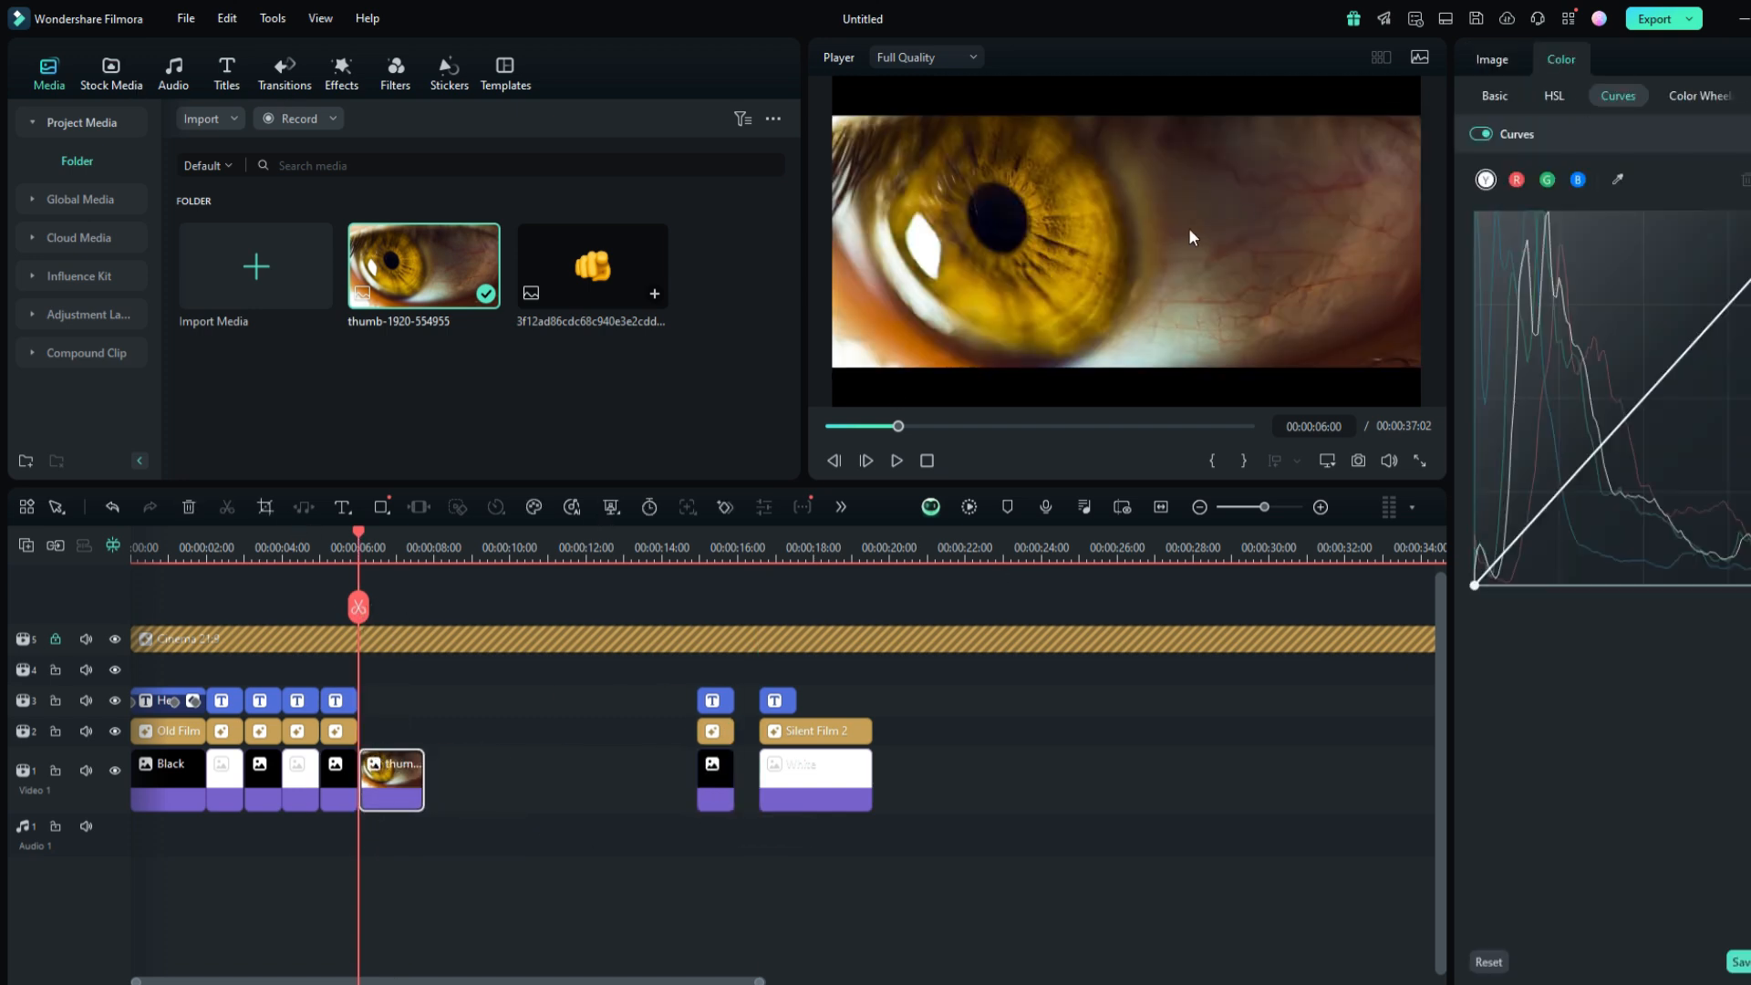
pyautogui.rightClick(714, 728)
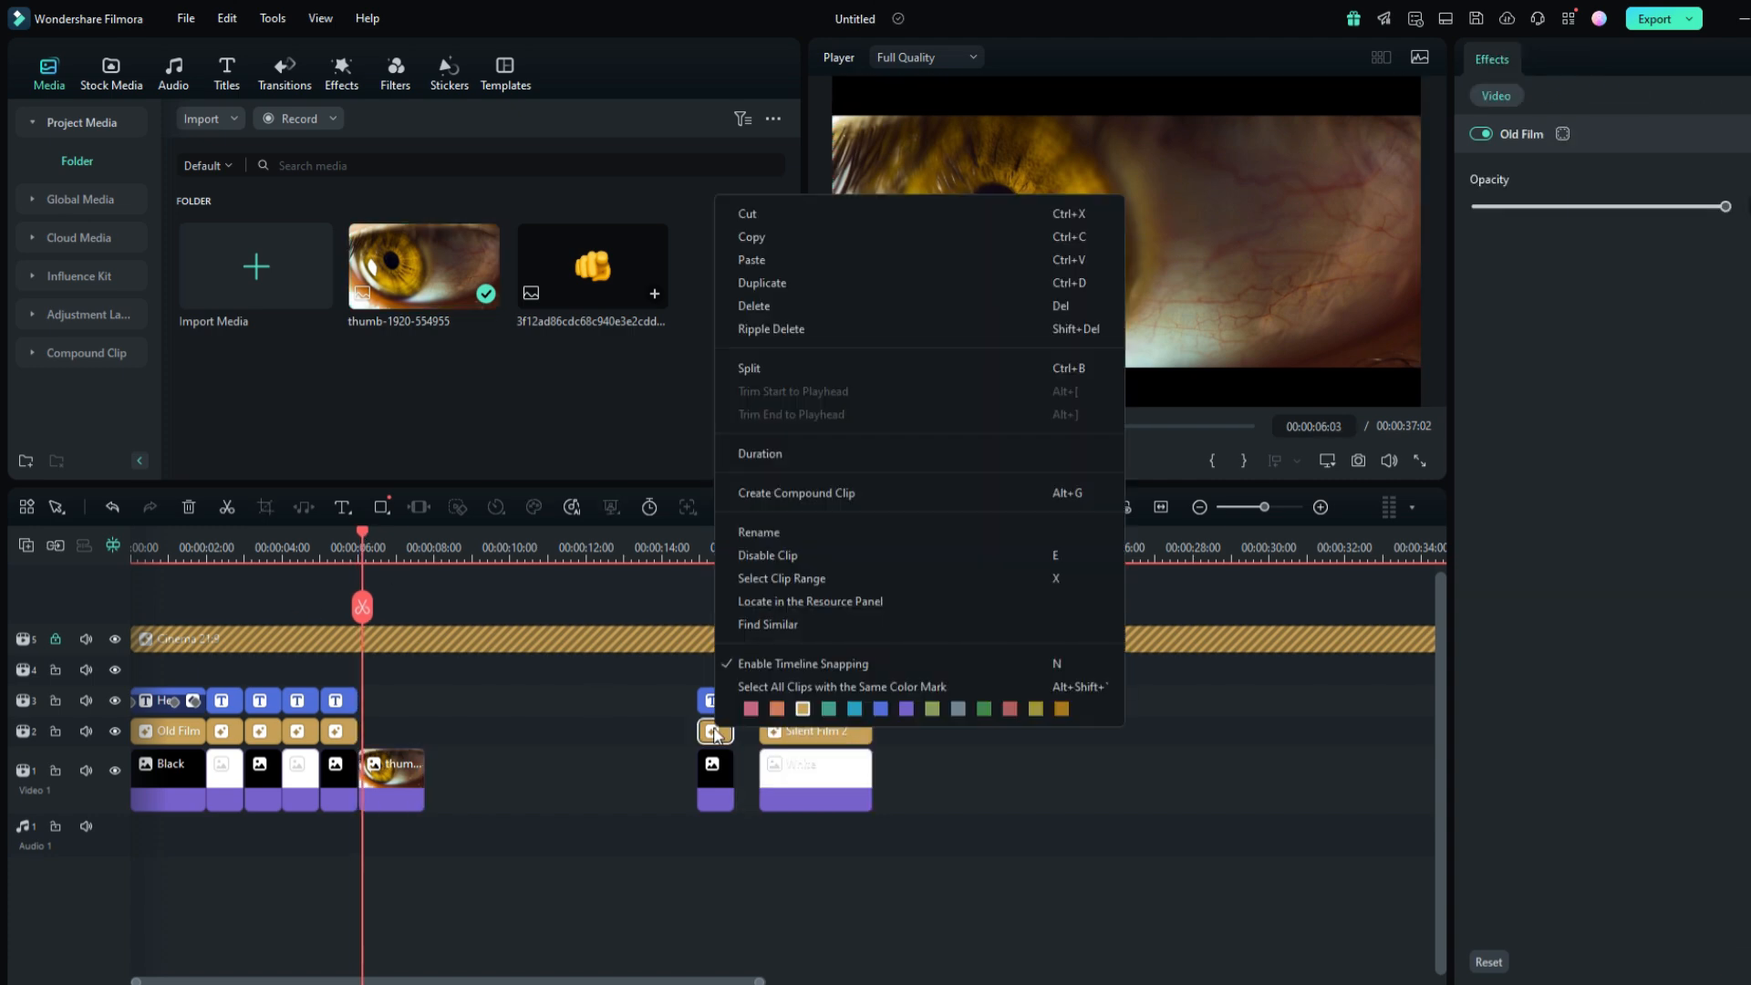
pyautogui.click(771, 237)
pyautogui.moveTo(362, 535); pyautogui.dragTo(358, 535)
pyautogui.hotkey('ctrl', 'v')
pyautogui.moveTo(390, 731); pyautogui.dragTo(427, 731)
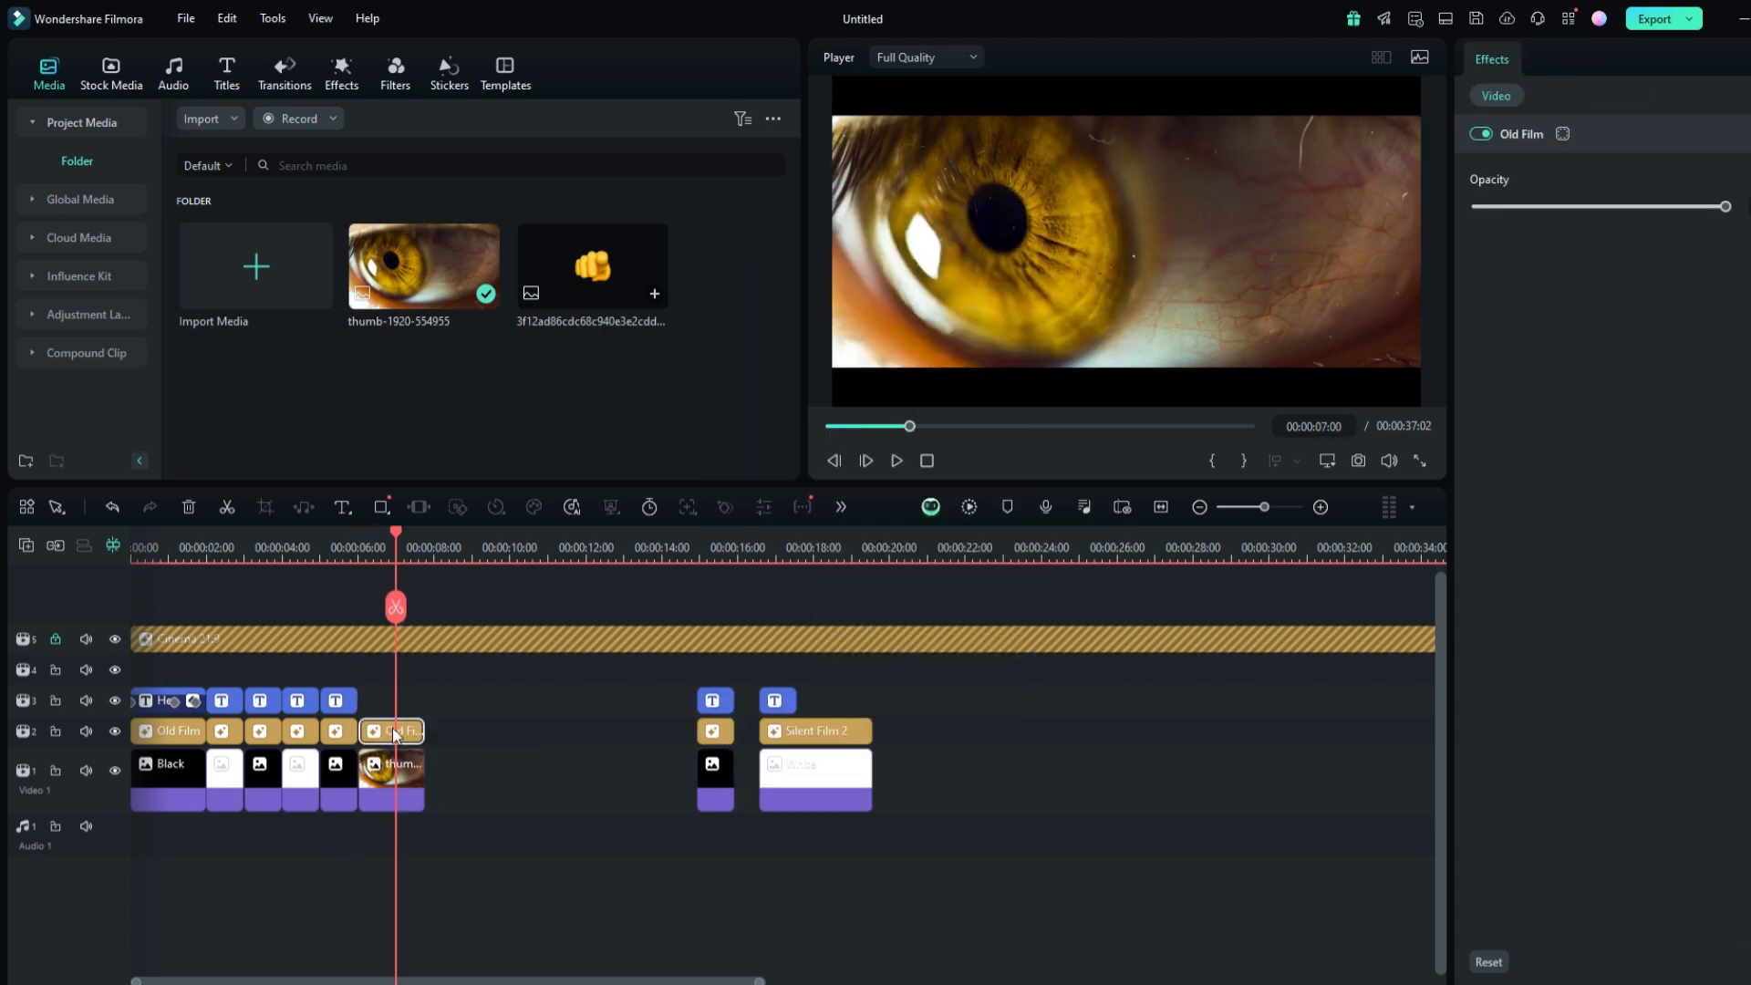
pyautogui.press('Delete')
# Step: Paste a copy of a title above the eye image and retype its text as show
pyautogui.rightClick(777, 702)
pyautogui.click(832, 73)
pyautogui.moveTo(344, 536); pyautogui.dragTo(359, 538)
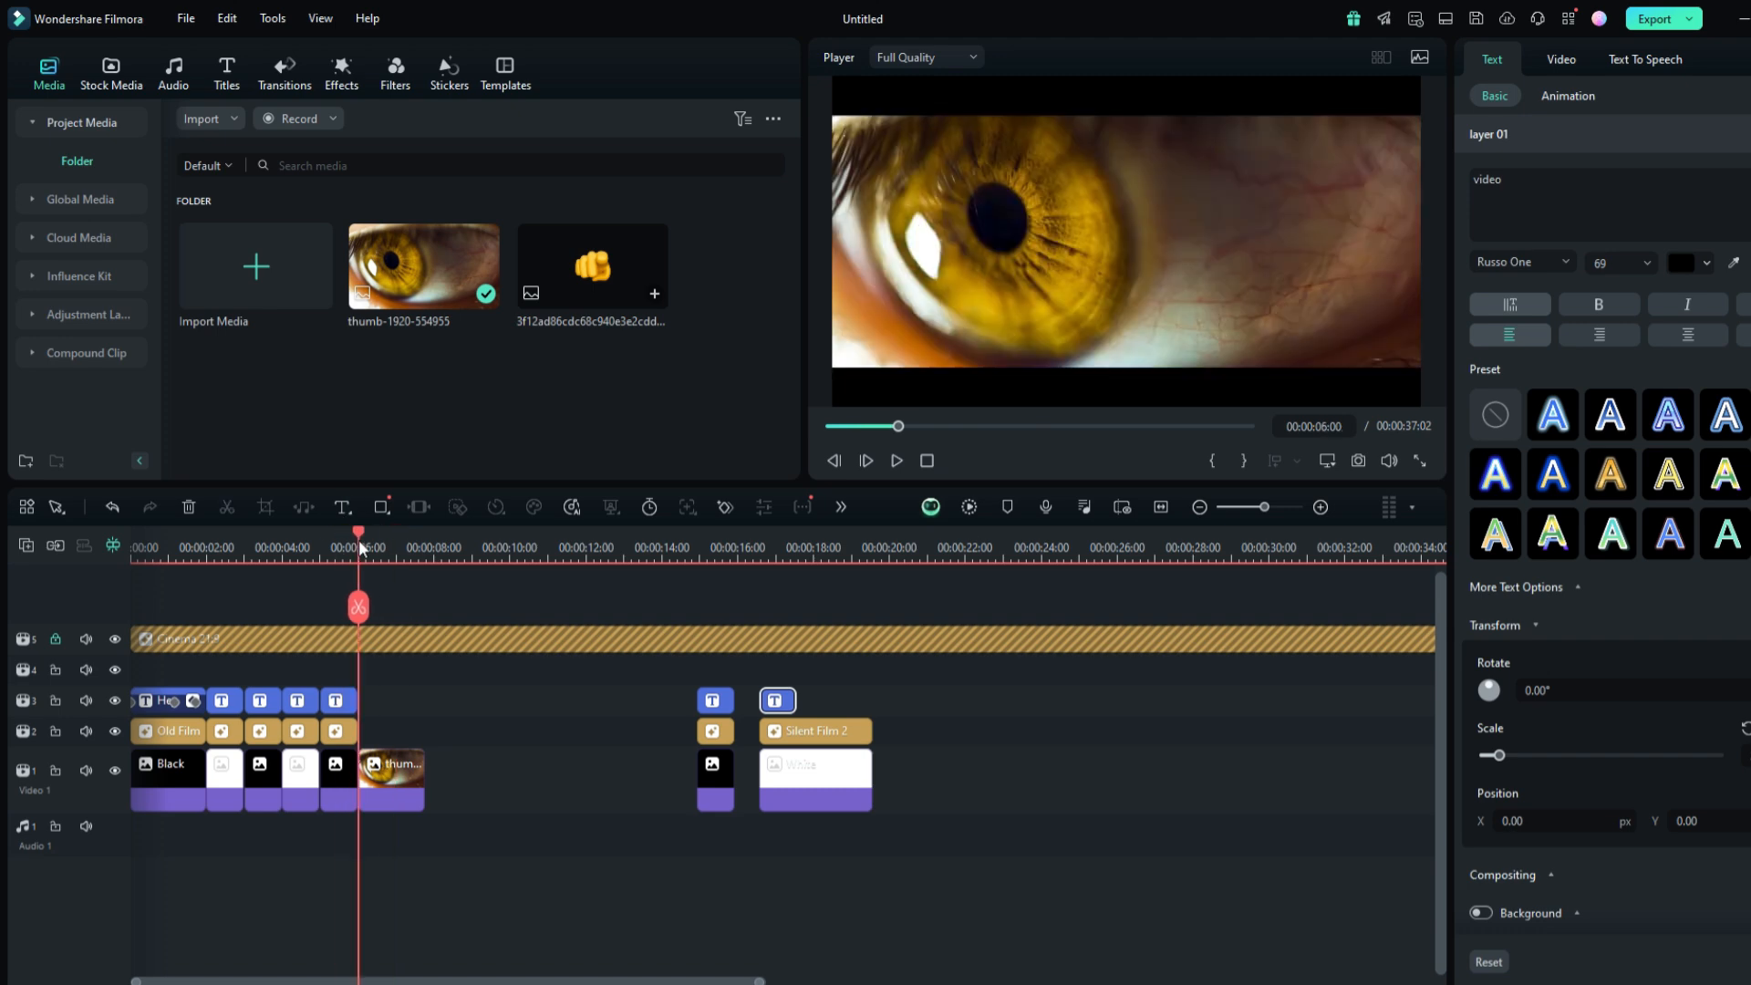
pyautogui.hotkey('ctrl', 'v')
pyautogui.moveTo(374, 731); pyautogui.dragTo(375, 733)
pyautogui.click(372, 545)
pyautogui.doubleClick(1485, 176)
pyautogui.write('show')
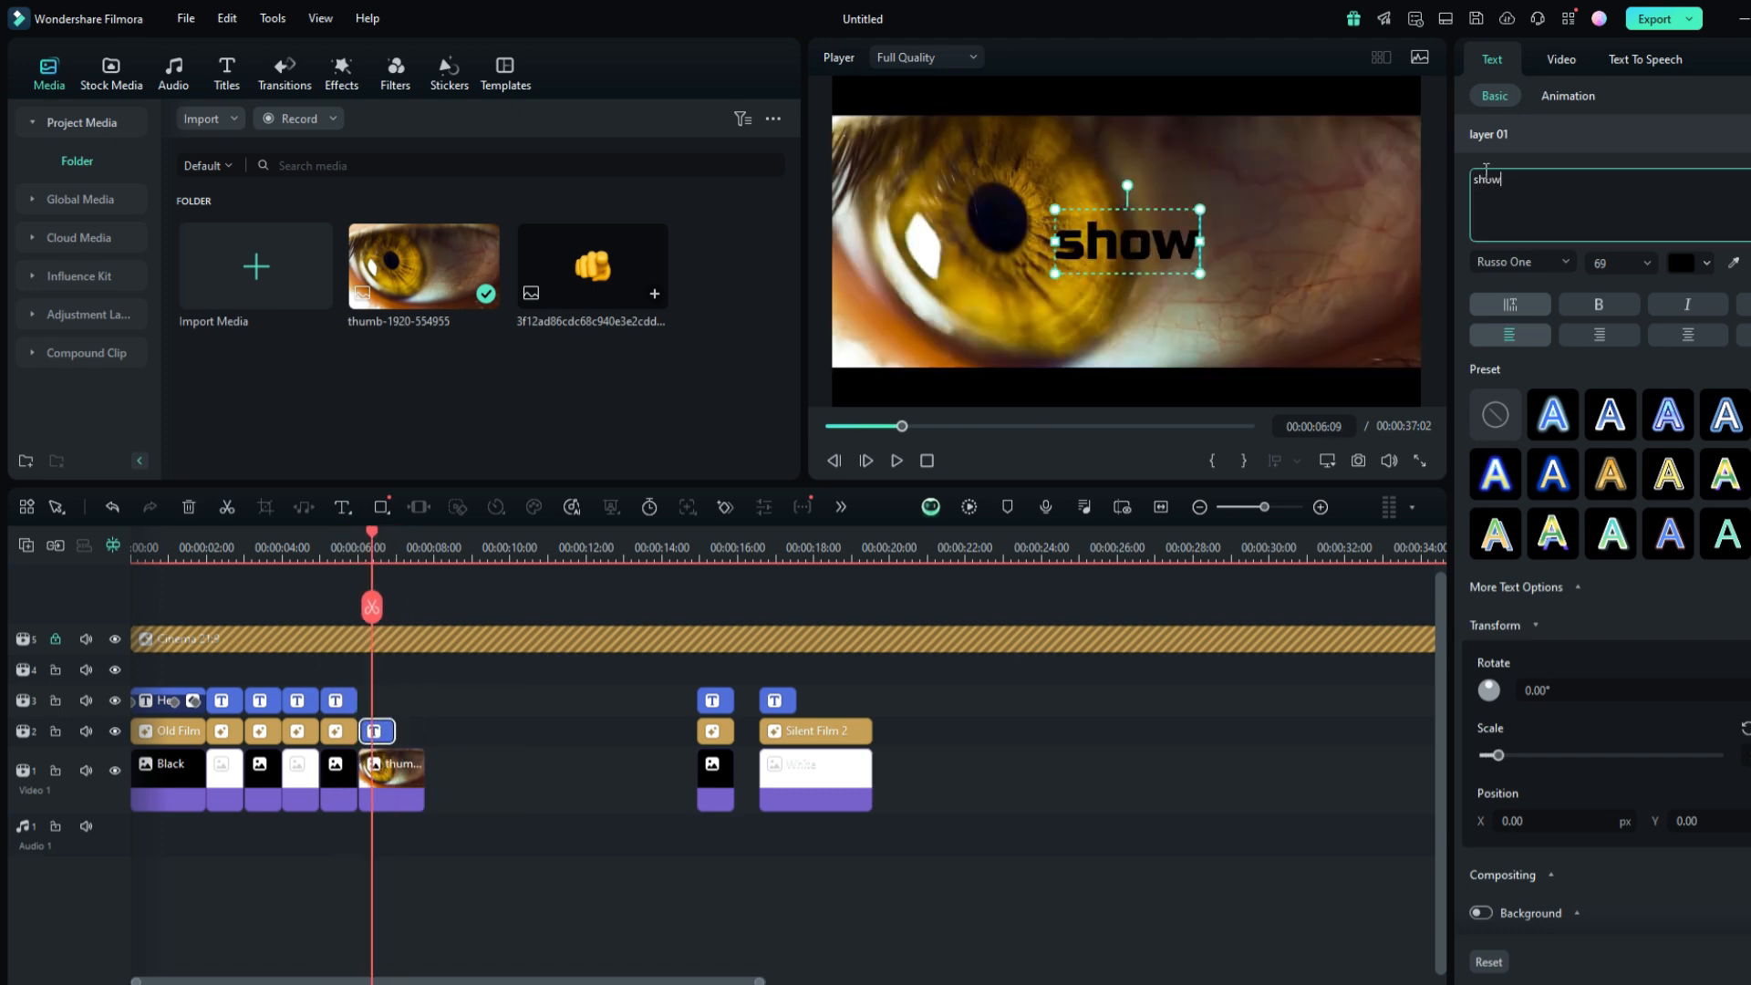
# Step: Set the show title's text colour to white
pyautogui.click(1705, 263)
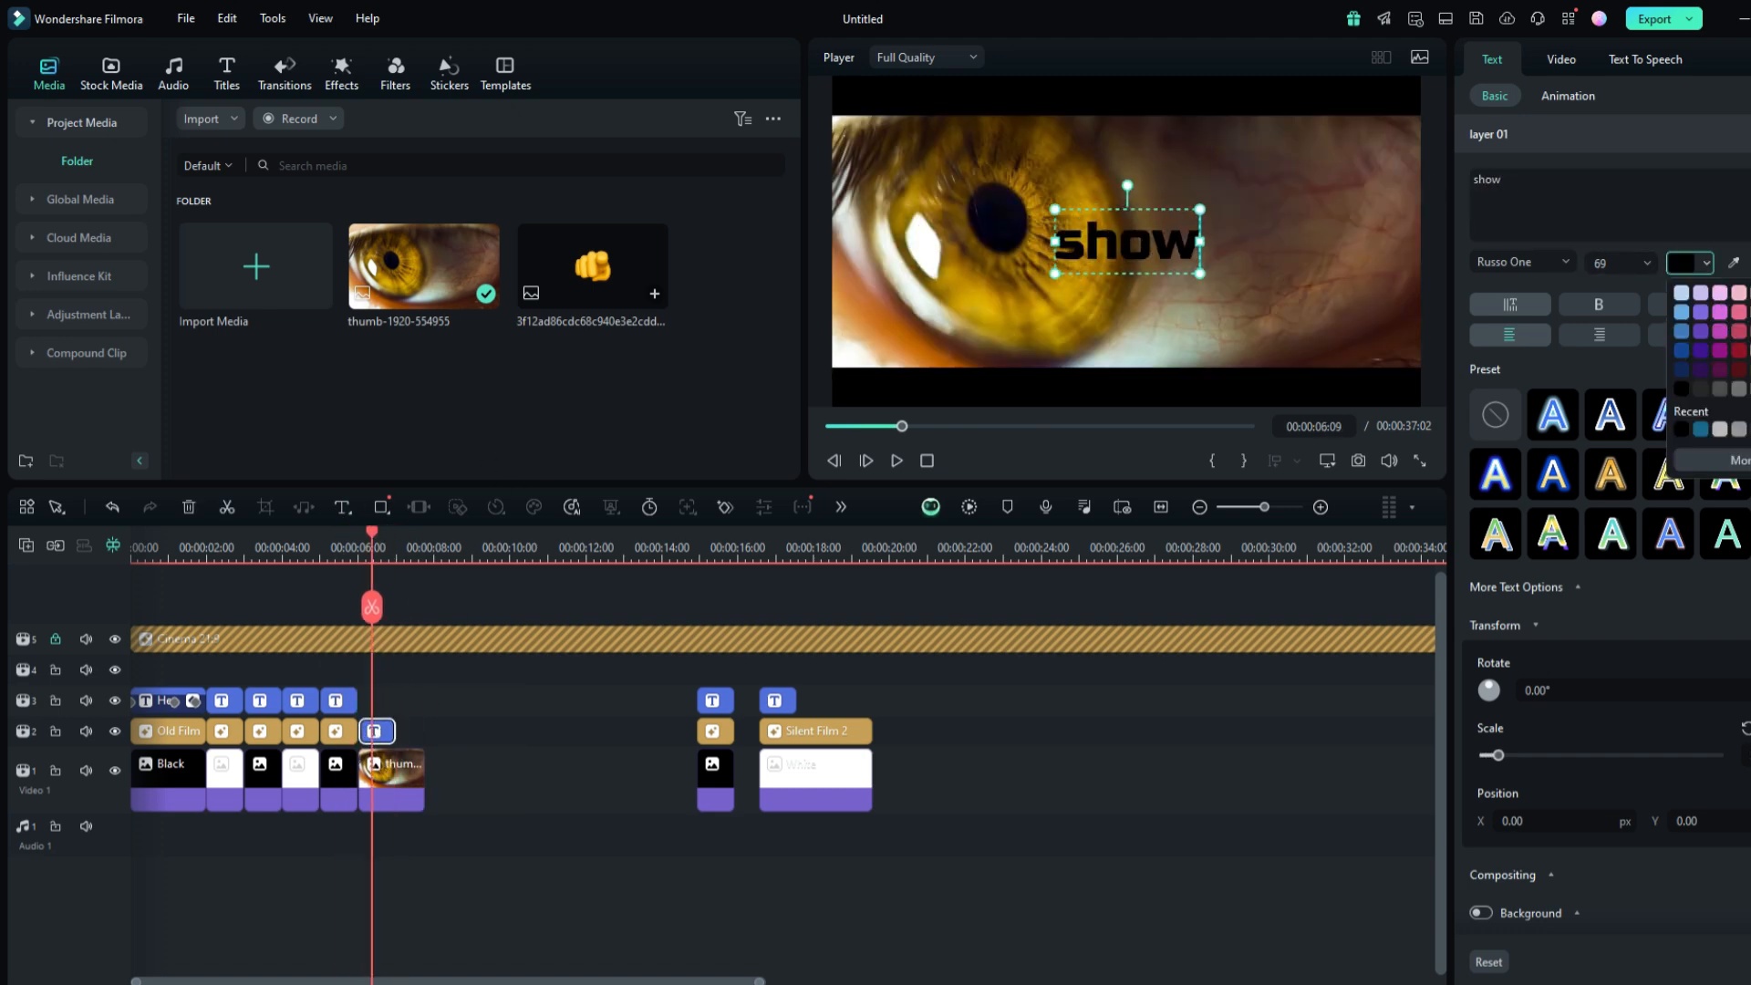
pyautogui.click(1733, 262)
pyautogui.click(1074, 288)
pyautogui.click(1705, 263)
pyautogui.click(1749, 389)
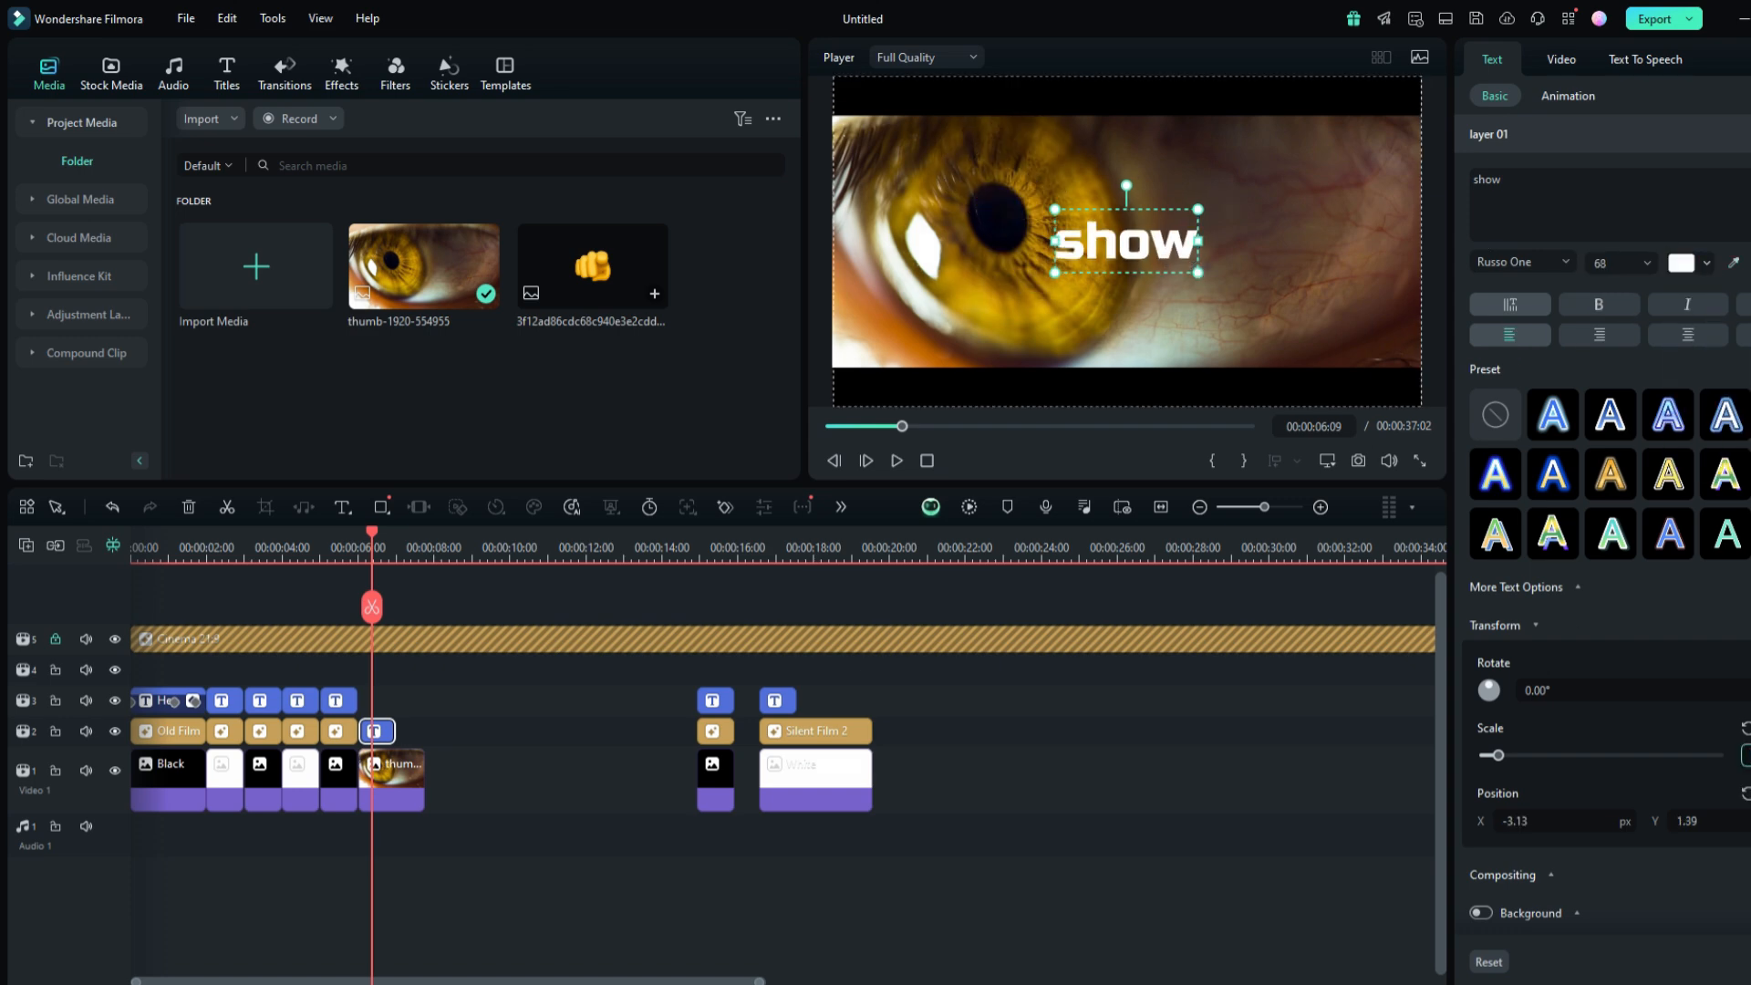
pyautogui.moveTo(1128, 235); pyautogui.dragTo(1129, 236)
# Step: Extend the show title over the eye image, then cut both at 7 seconds and delete the remainders
pyautogui.moveTo(311, 544); pyautogui.dragTo(363, 551)
pyautogui.click(1320, 507)
pyautogui.click(897, 547)
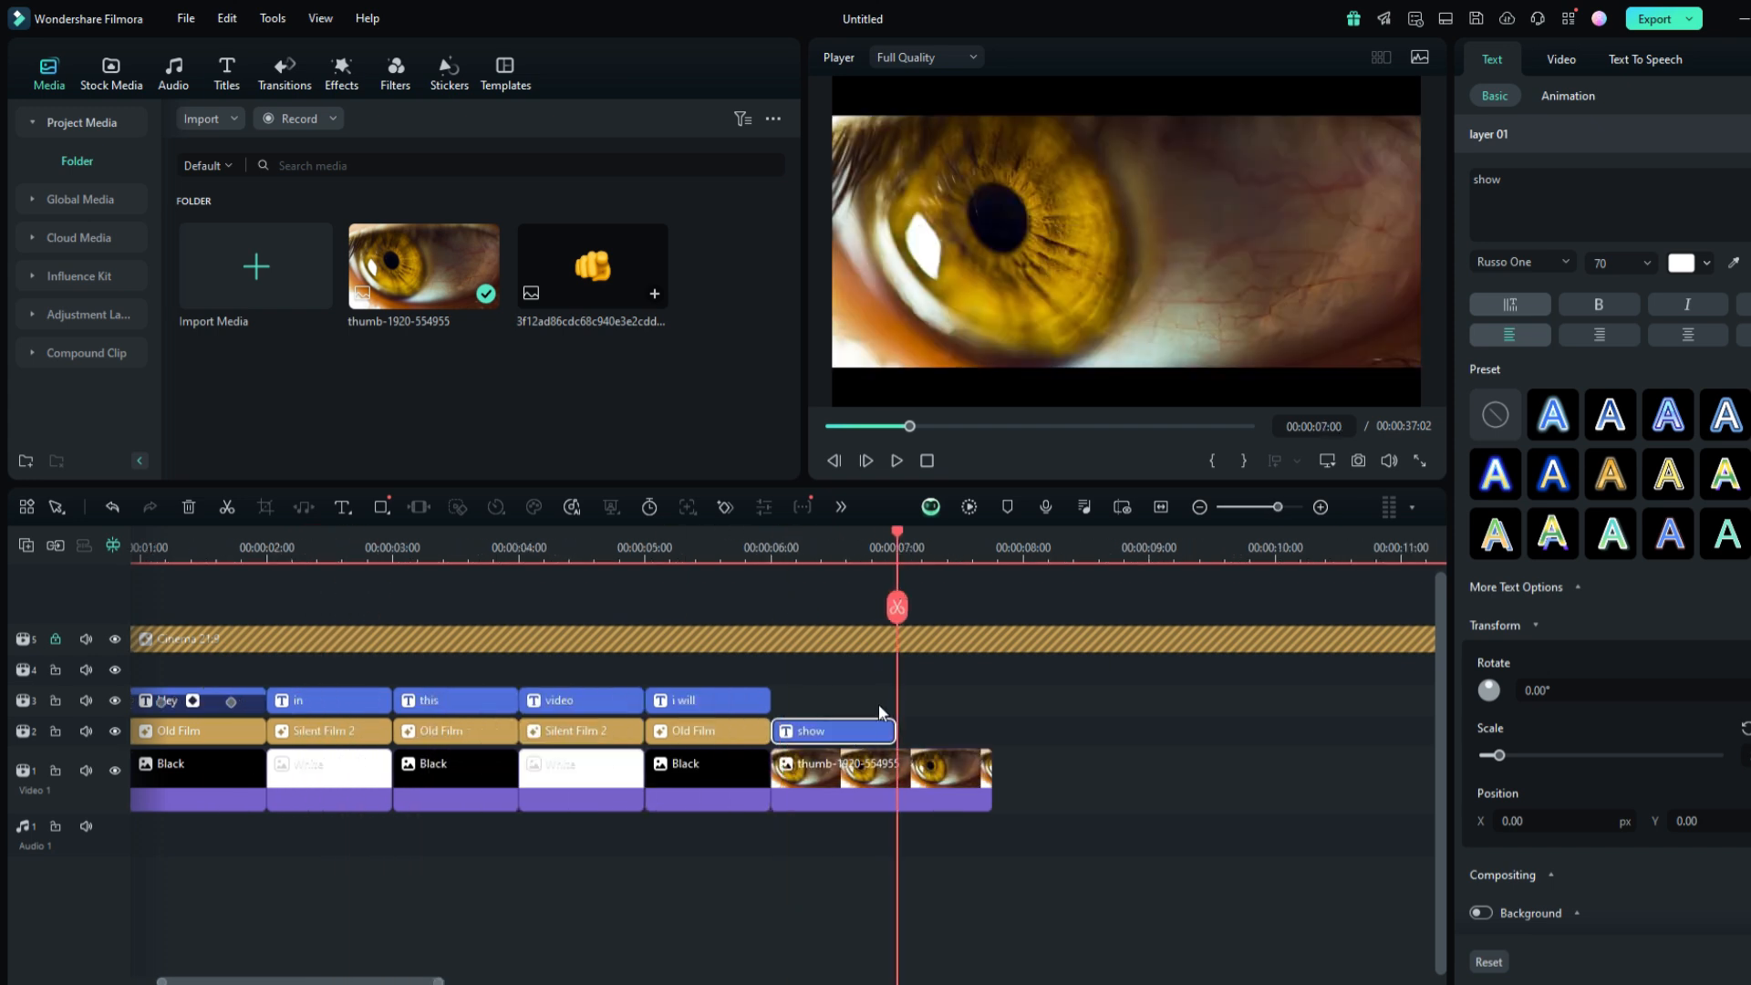
pyautogui.moveTo(881, 731); pyautogui.dragTo(995, 730)
pyautogui.moveTo(922, 839); pyautogui.dragTo(939, 735)
pyautogui.hotkey('ctrl', 'b')
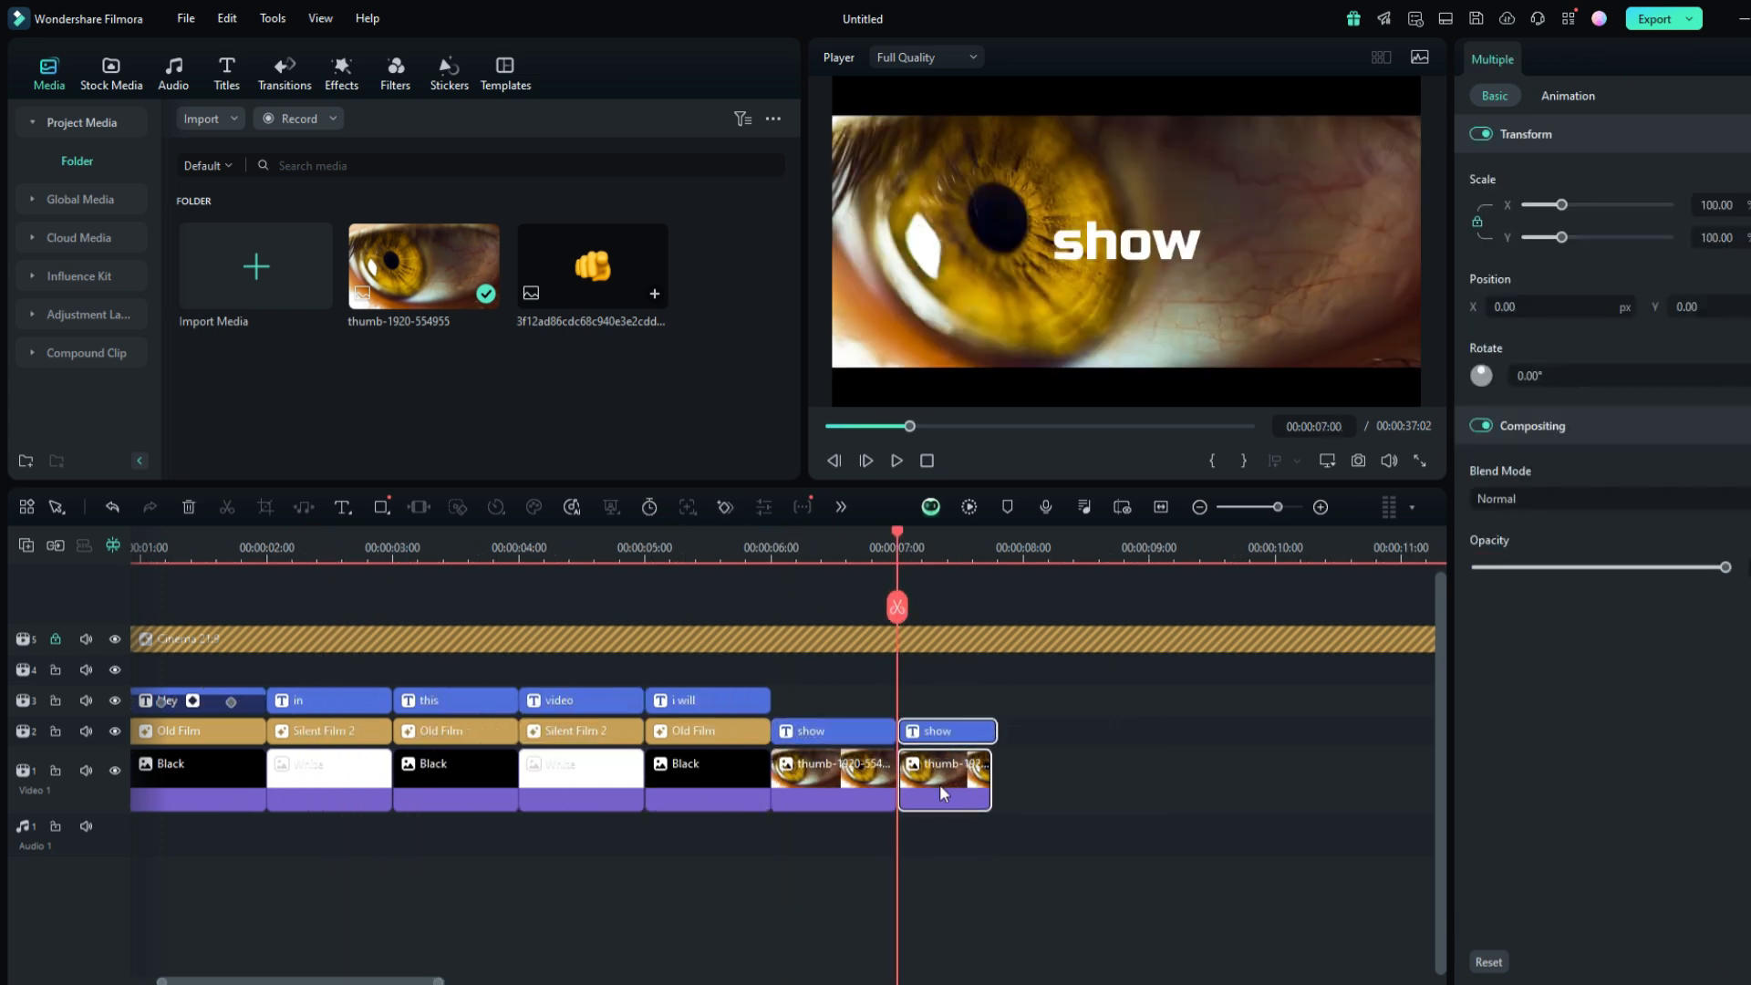
pyautogui.press('Delete')
# Step: Move the i will remainder section to 7 seconds, retype its text as you and enlarge it slightly
pyautogui.moveTo(1278, 507); pyautogui.dragTo(1266, 506)
pyautogui.moveTo(857, 850); pyautogui.dragTo(915, 704)
pyautogui.moveTo(920, 780); pyautogui.dragTo(524, 785)
pyautogui.moveTo(493, 533); pyautogui.dragTo(501, 536)
pyautogui.doubleClick(1098, 242)
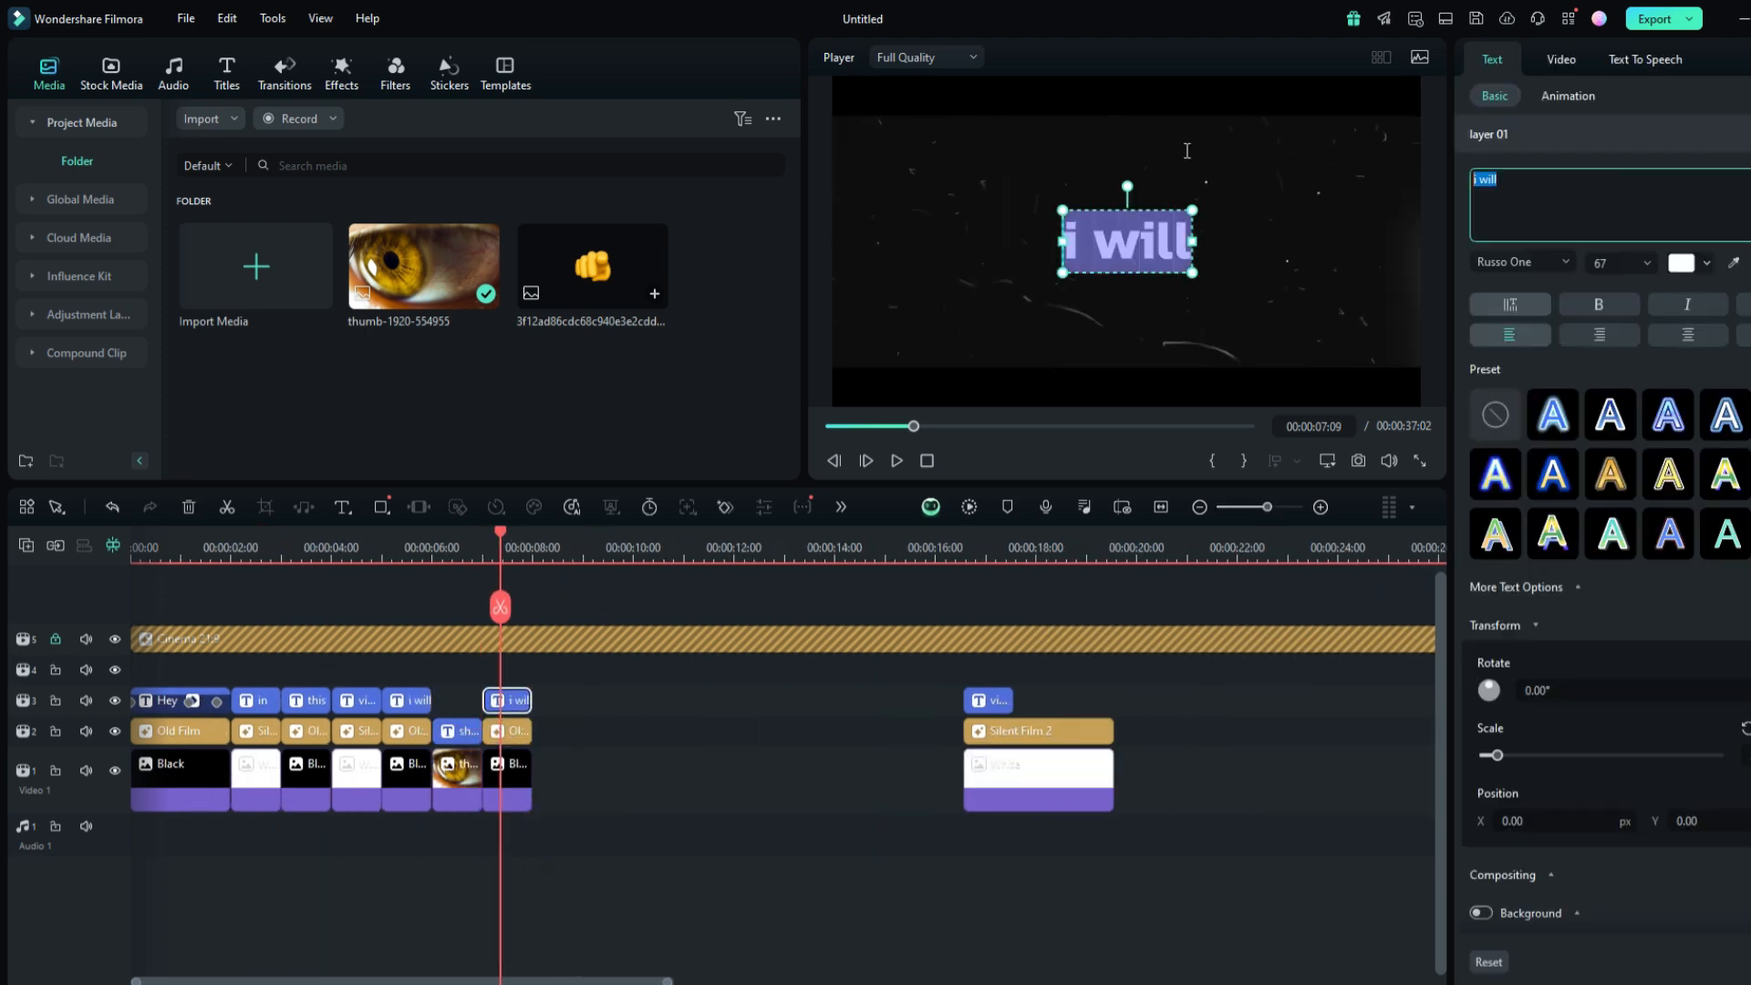
pyautogui.press('BackSpace')
pyautogui.write('you')
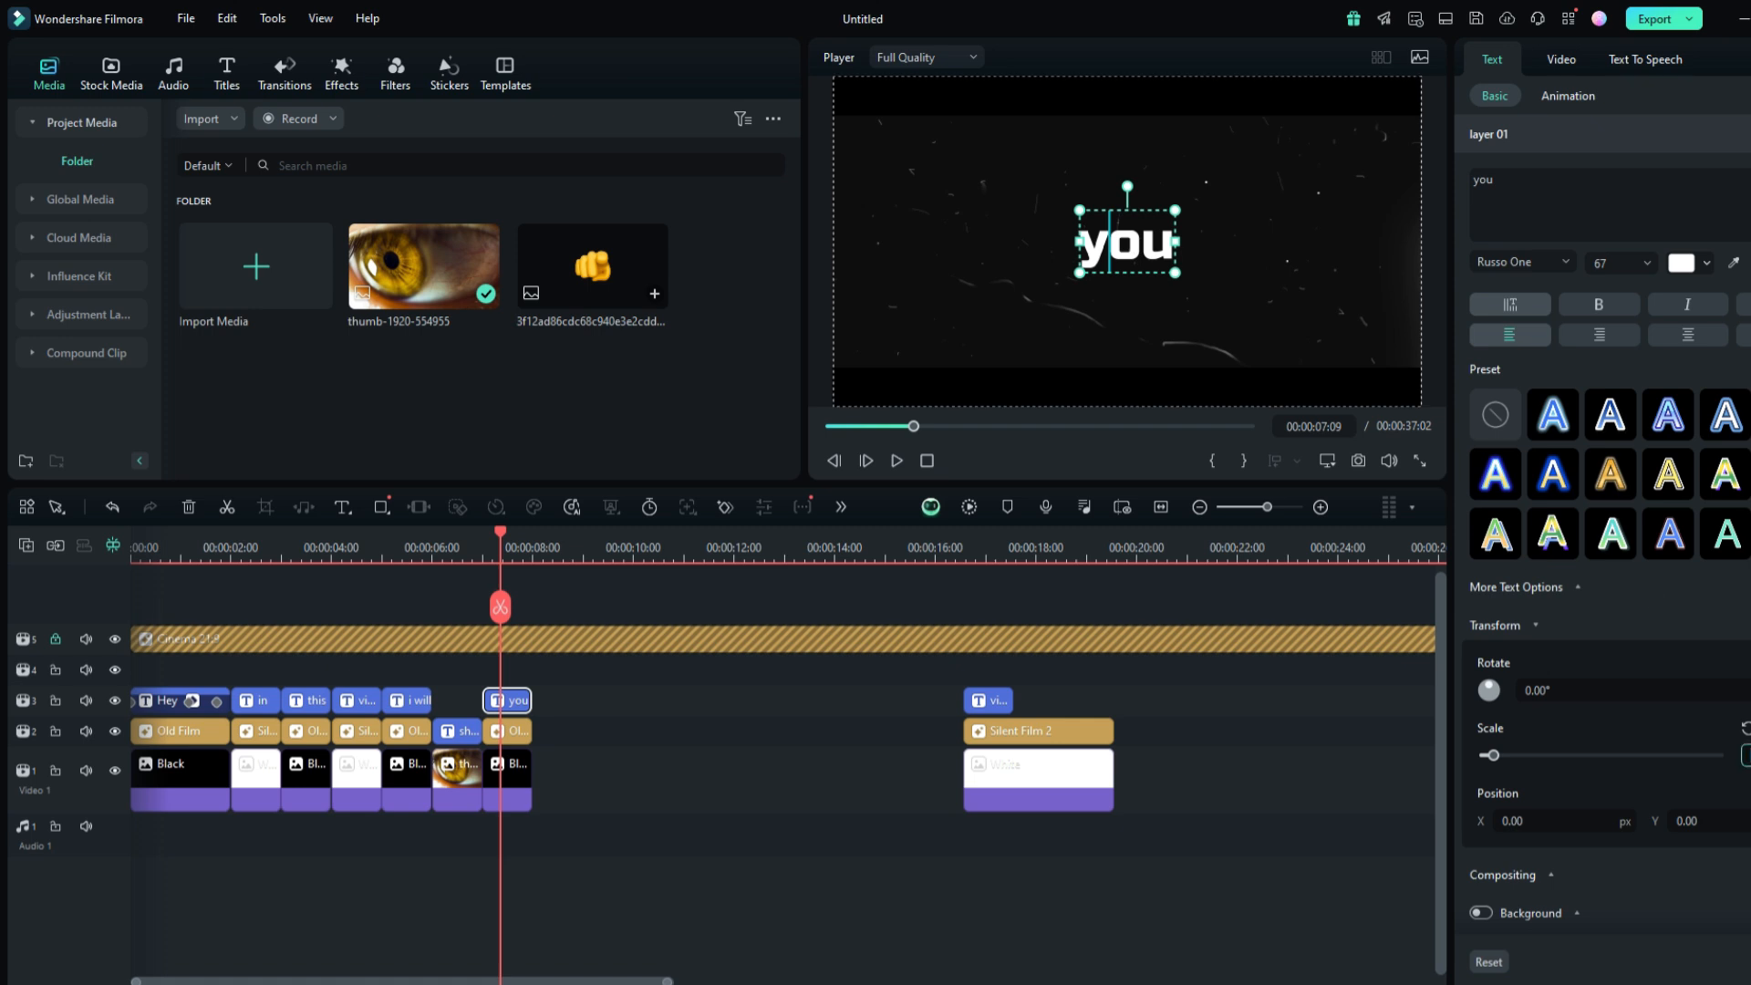
pyautogui.moveTo(1169, 270); pyautogui.dragTo(1177, 272)
# Step: Add the pointing-fist image on the track above the you title, trimmed to the same length
pyautogui.moveTo(593, 266); pyautogui.dragTo(497, 669)
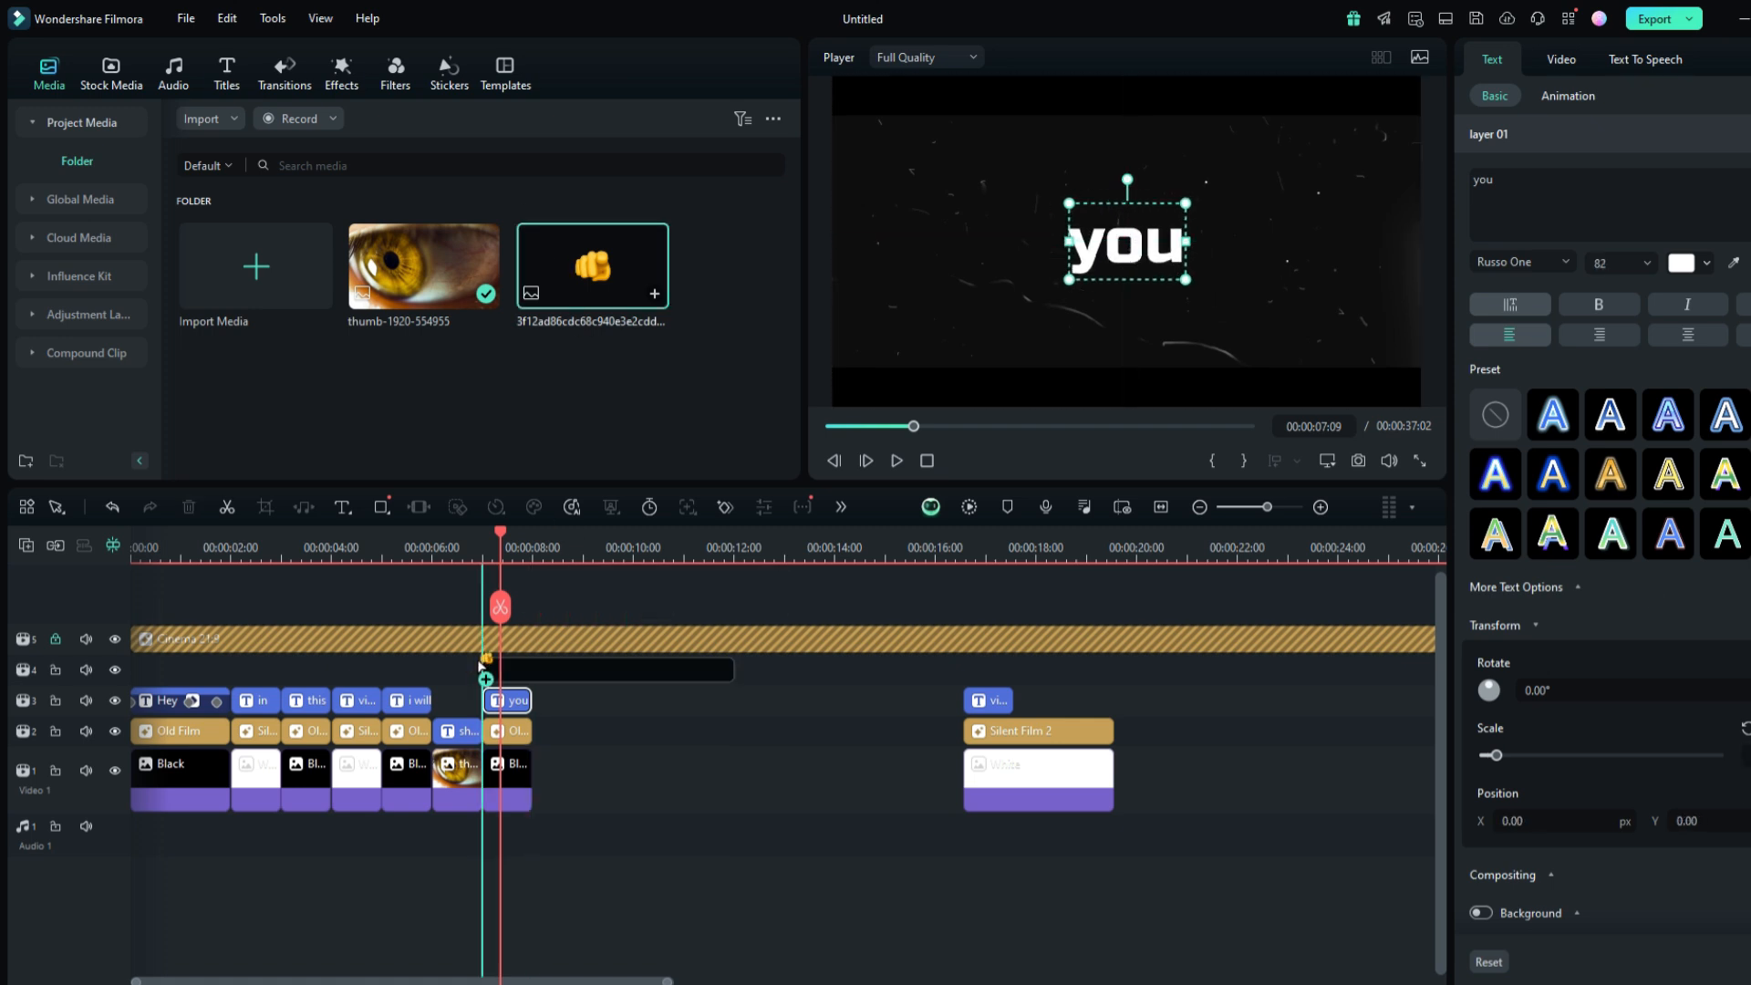
pyautogui.moveTo(727, 669); pyautogui.dragTo(528, 658)
pyautogui.moveTo(502, 535); pyautogui.dragTo(533, 536)
# Step: Shrink, rotate and position the fist image just left of the you text
pyautogui.click(507, 544)
pyautogui.click(1119, 268)
pyautogui.moveTo(1236, 406); pyautogui.dragTo(1142, 264)
pyautogui.moveTo(1085, 184); pyautogui.dragTo(1040, 254)
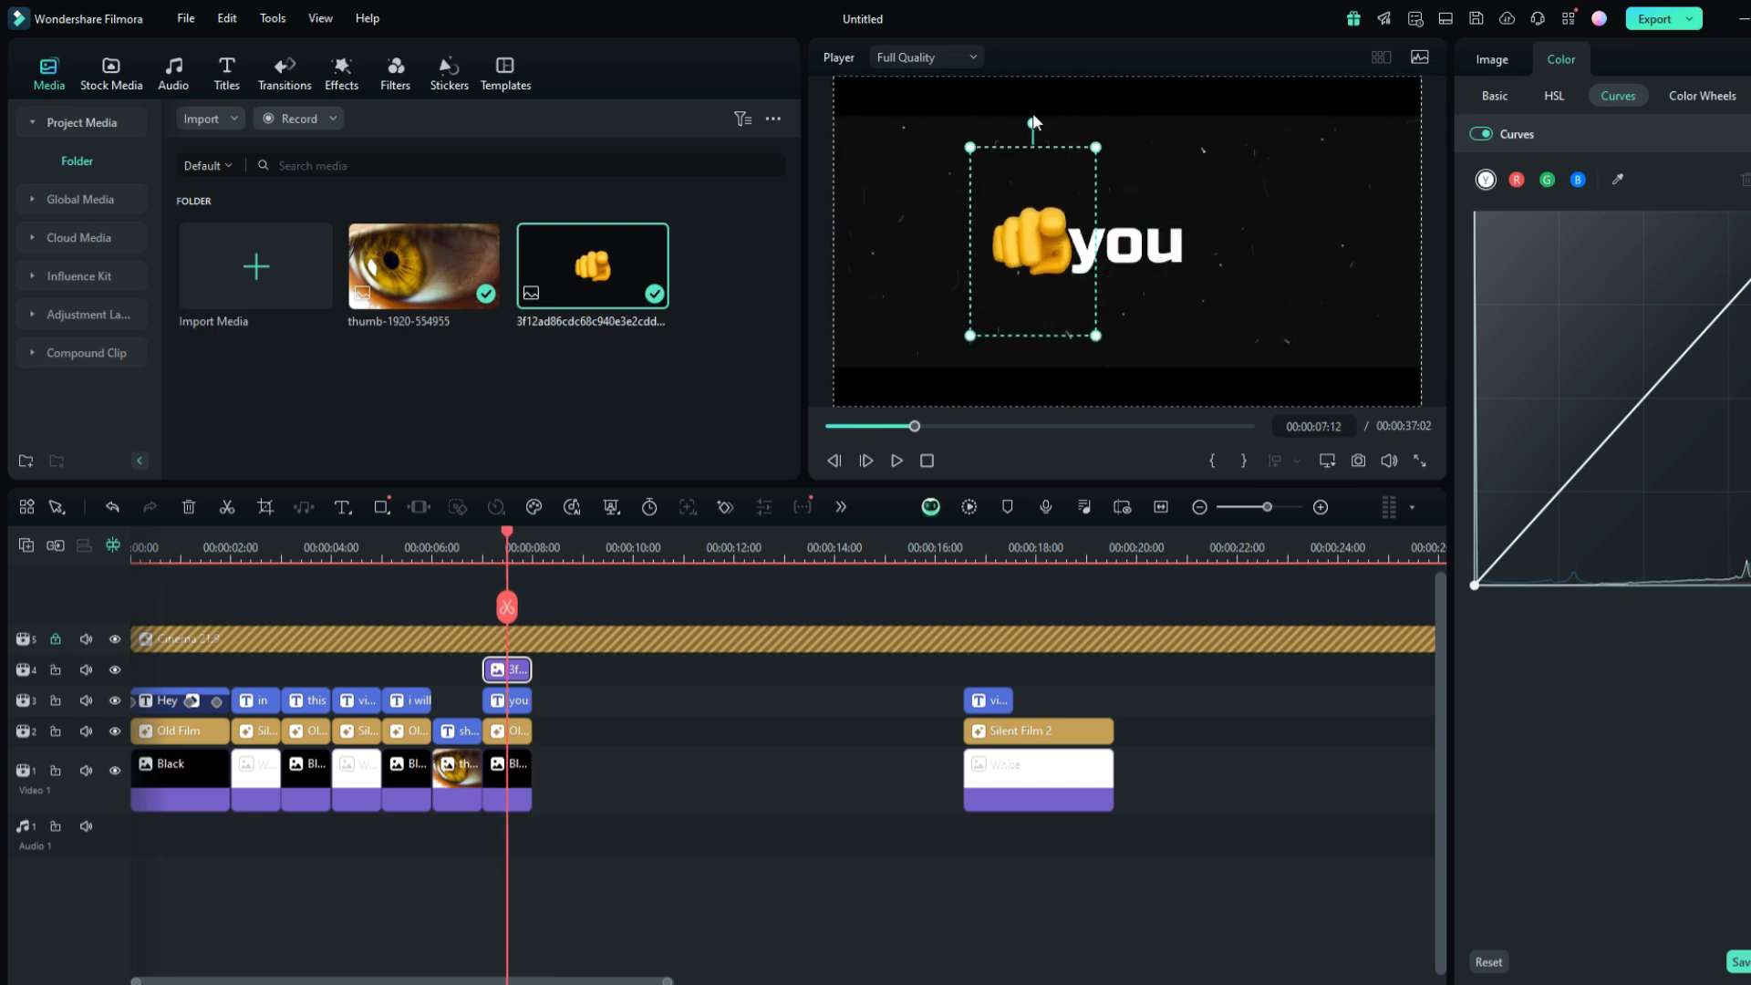
pyautogui.moveTo(1033, 123); pyautogui.dragTo(988, 130)
pyautogui.moveTo(1028, 240); pyautogui.dragTo(1007, 247)
pyautogui.click(1126, 245)
pyautogui.moveTo(1126, 244)
pyautogui.mouseDown()
pyautogui.moveTo(1166, 248)
pyautogui.moveTo(1114, 248)
pyautogui.moveTo(1135, 247)
pyautogui.mouseUp()
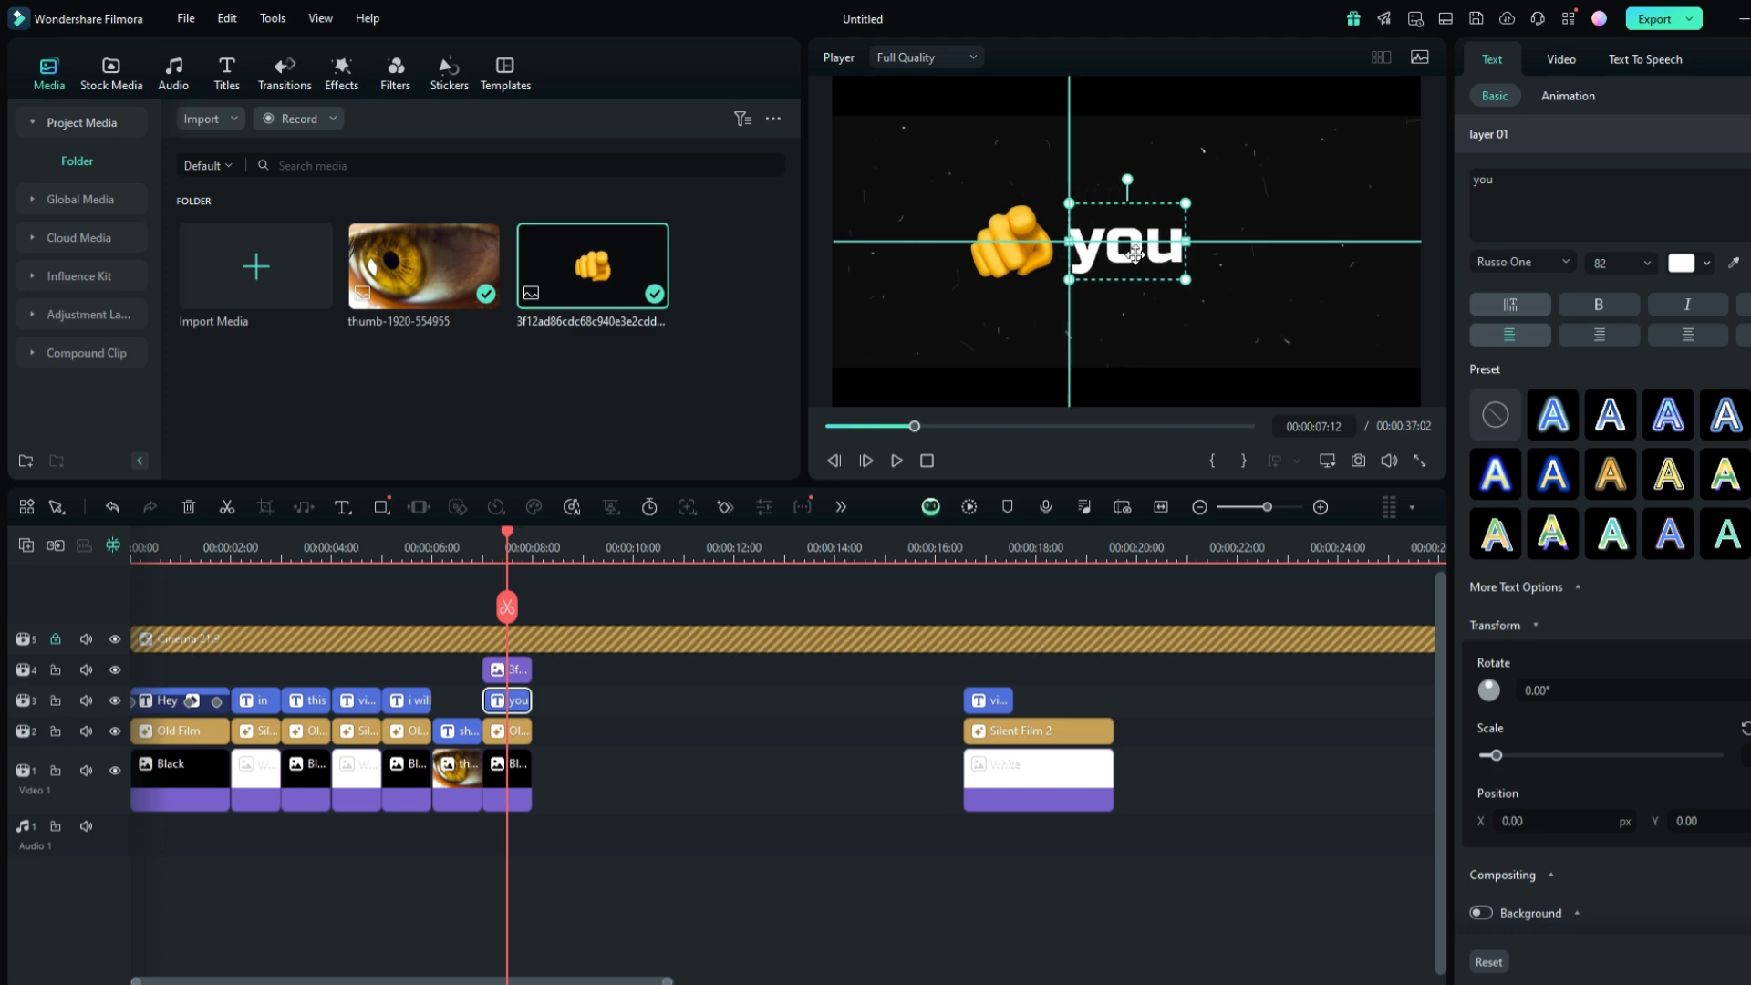
pyautogui.moveTo(1008, 243)
pyautogui.mouseDown()
pyautogui.moveTo(924, 253)
pyautogui.moveTo(1009, 244)
pyautogui.mouseUp()
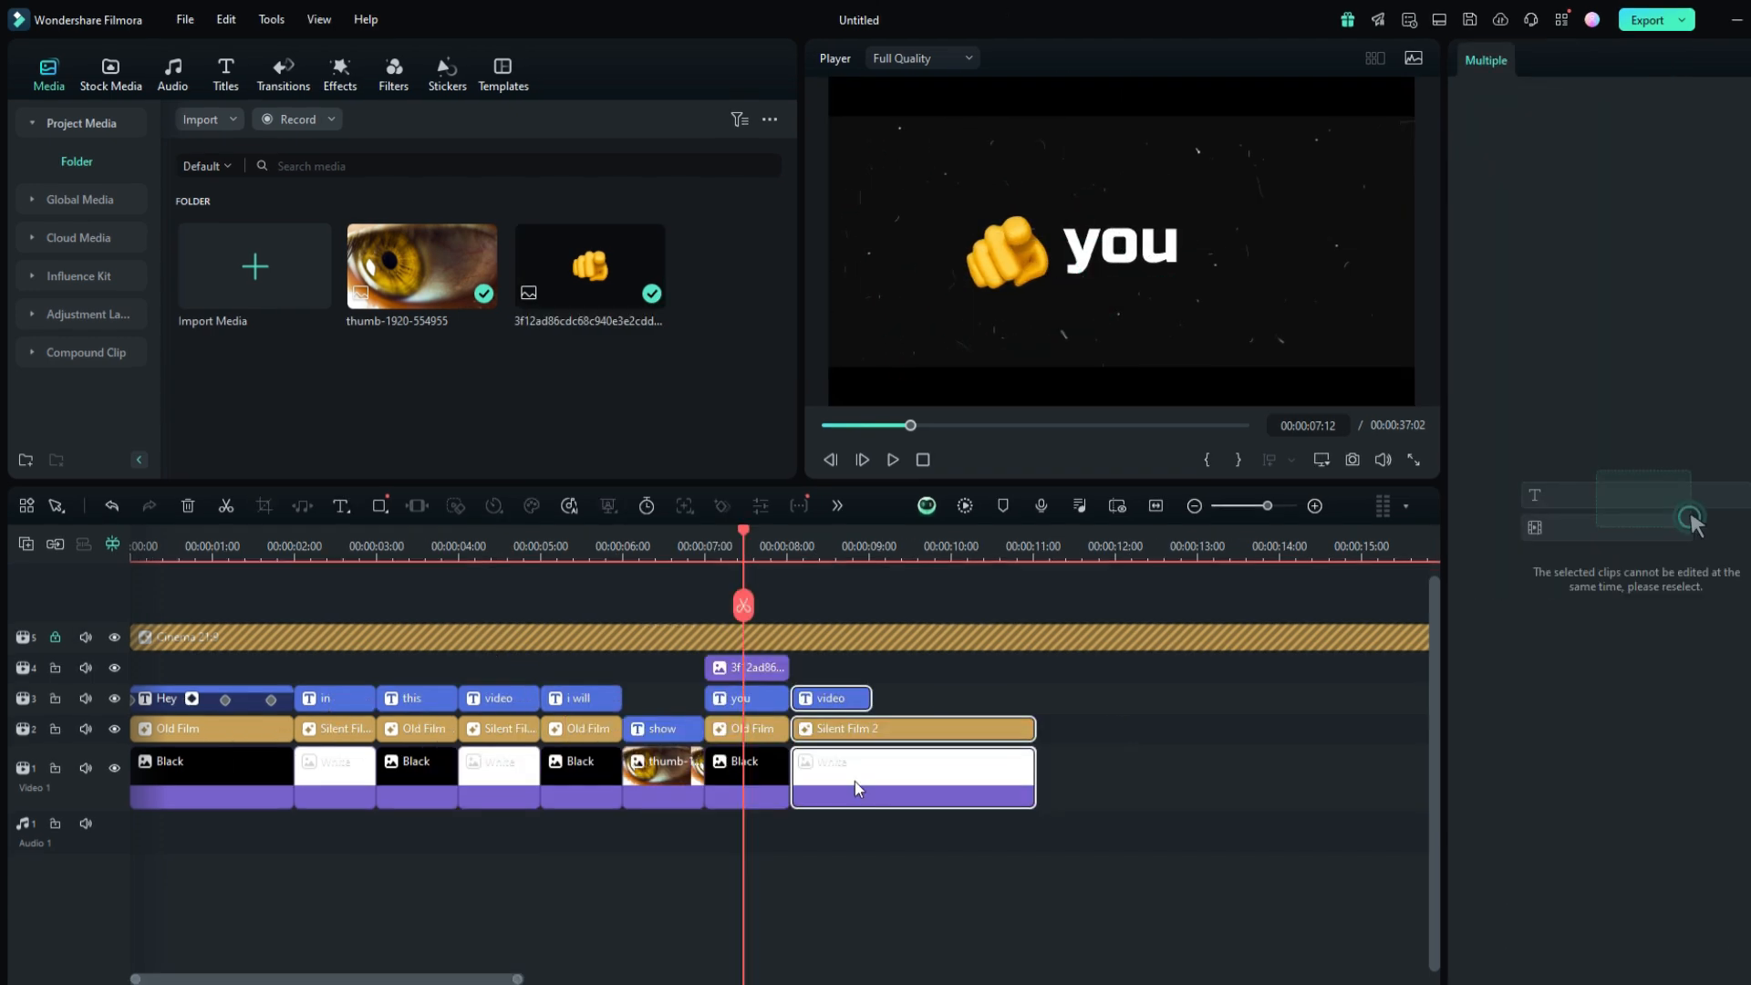
# Step: Change the title at 8 seconds to how and set its scale to 25
pyautogui.click(830, 697)
pyautogui.click(809, 550)
pyautogui.doubleClick(1489, 185)
pyautogui.press('BackSpace')
pyautogui.write('how')
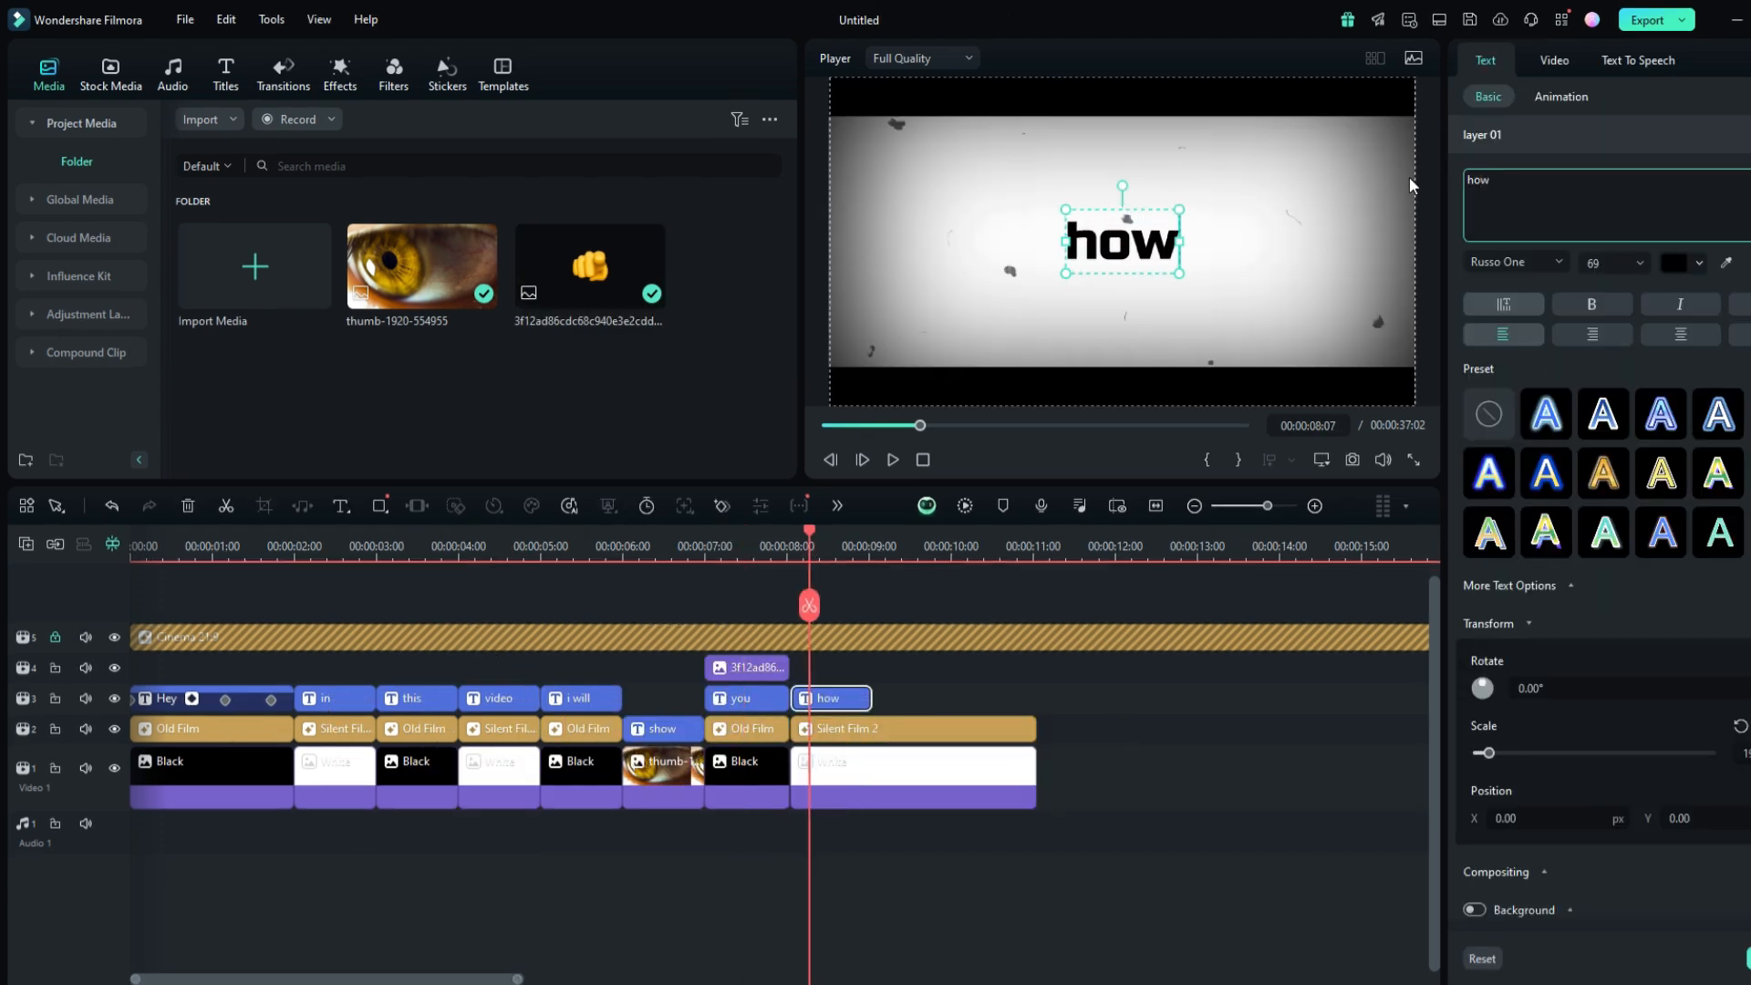
pyautogui.press('Return')
pyautogui.write('25')
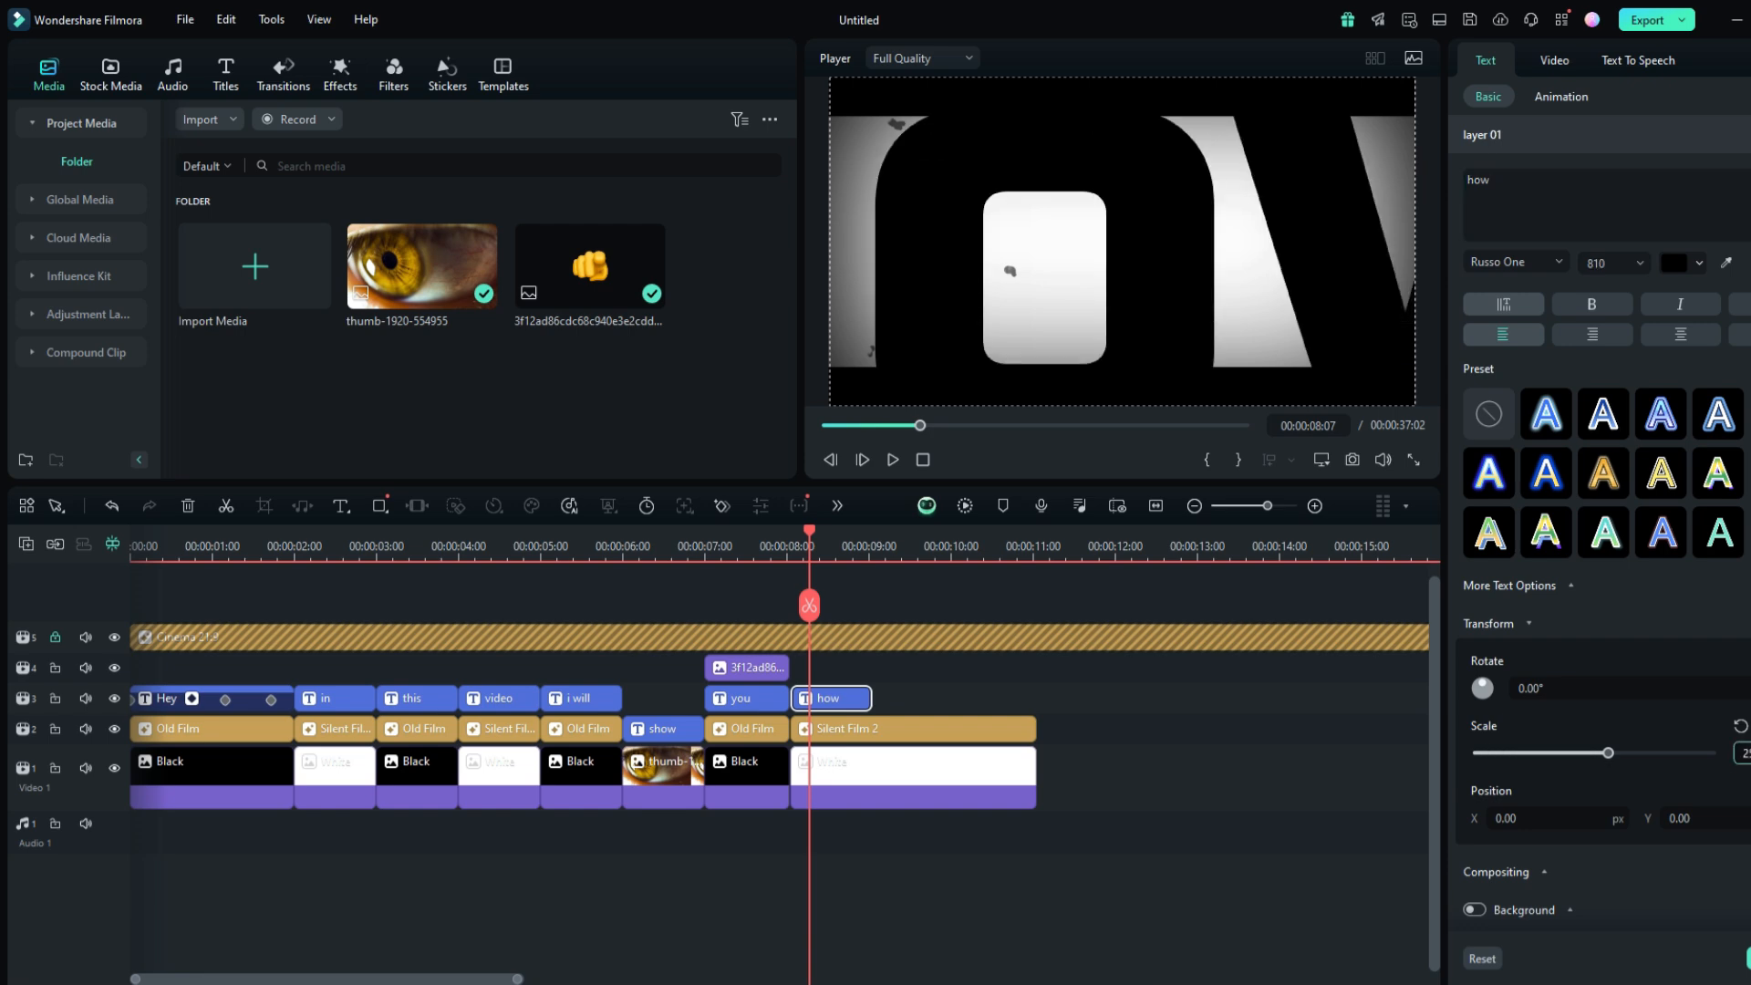
pyautogui.press('Return')
pyautogui.click(1131, 280)
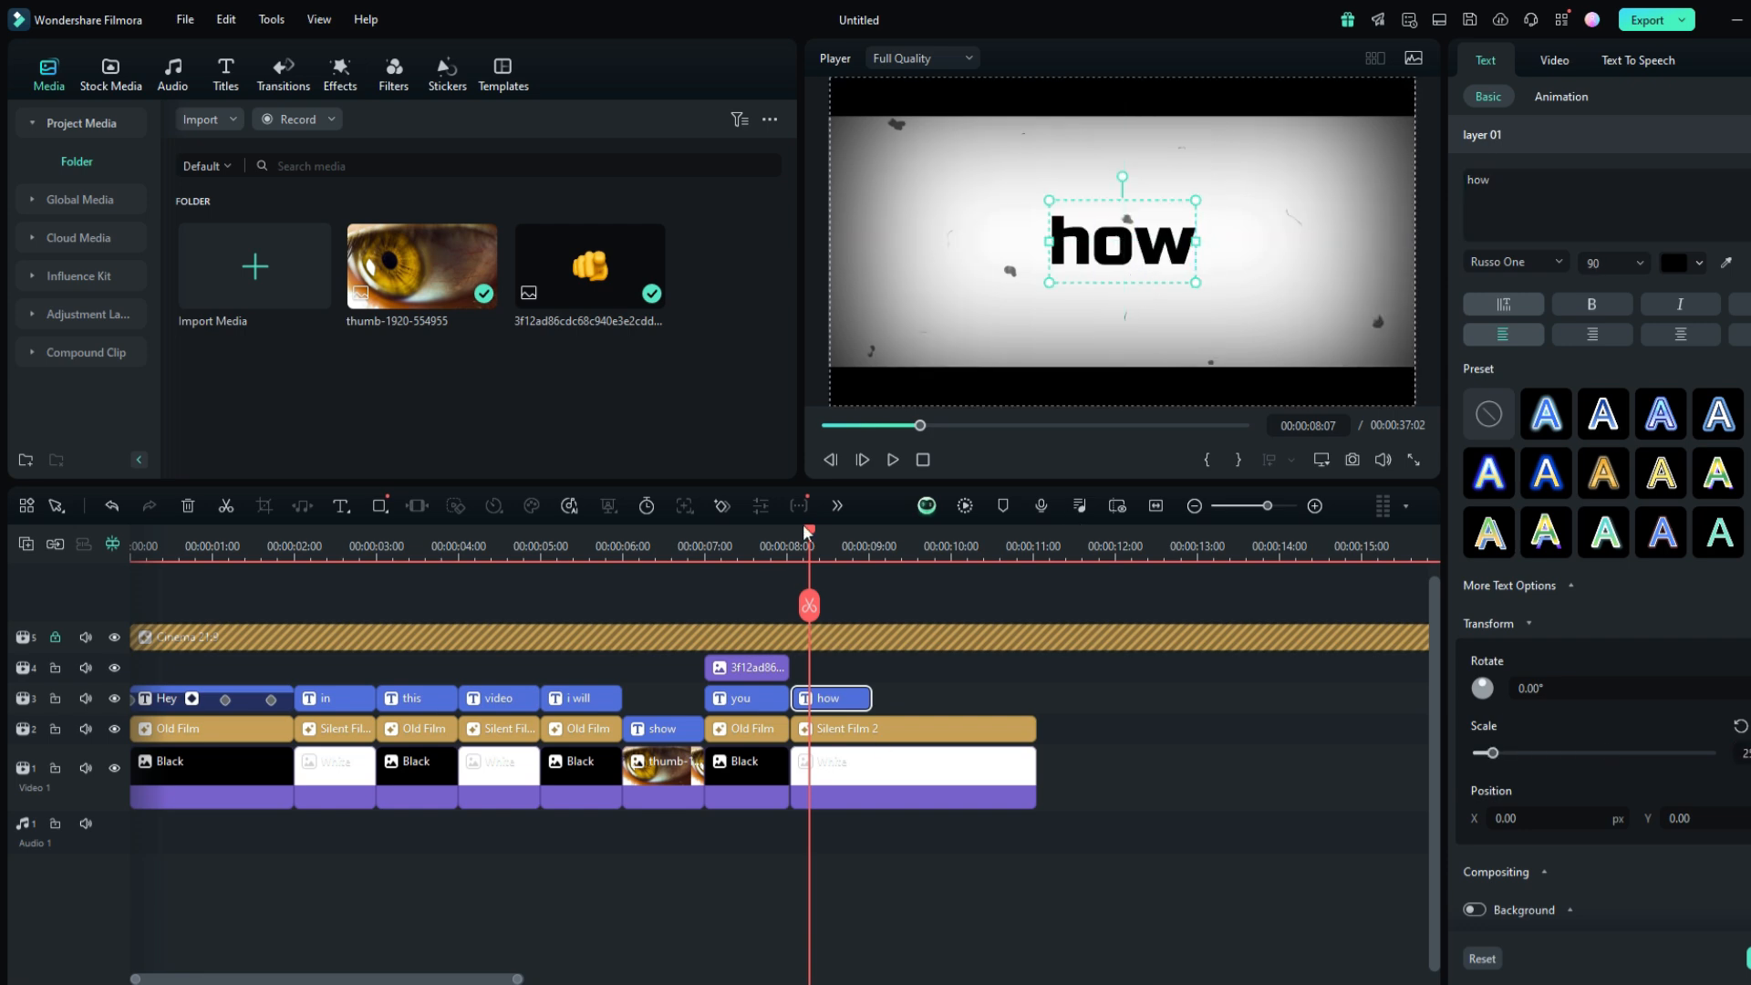
# Step: Split the how section at 9 seconds and delete its remainder
pyautogui.moveTo(809, 538); pyautogui.dragTo(868, 538)
pyautogui.moveTo(906, 830); pyautogui.dragTo(866, 679)
pyautogui.hotkey('ctrl', 'b')
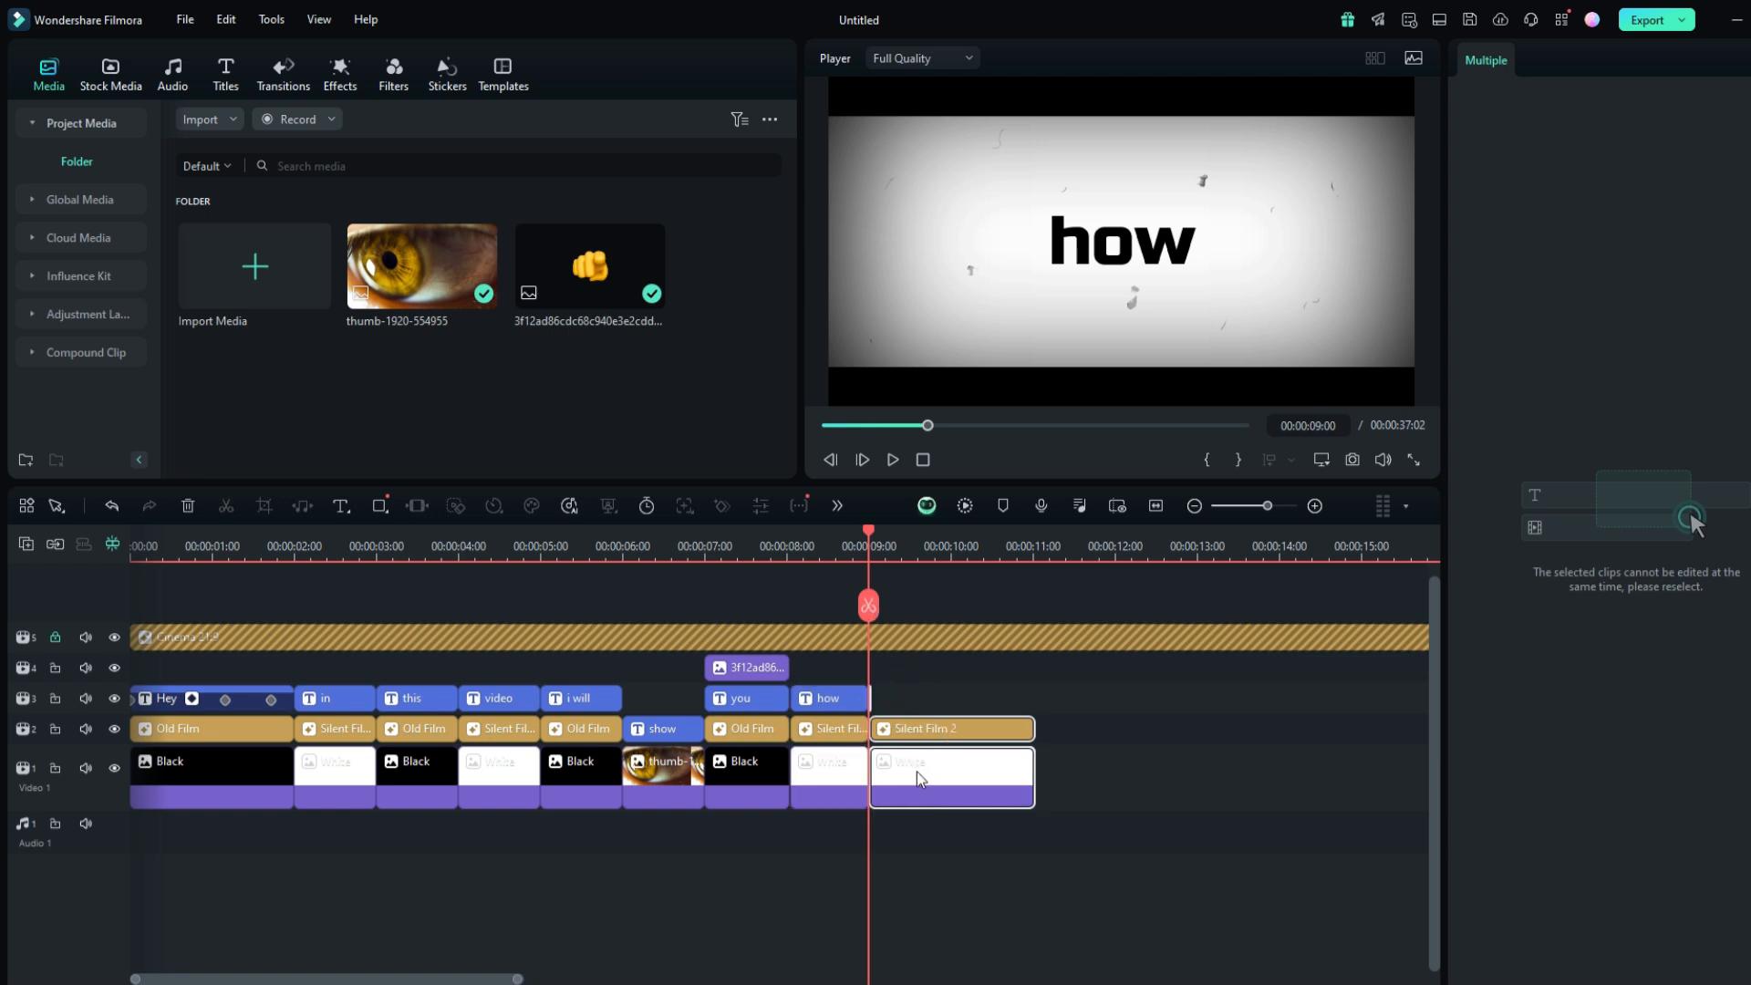
pyautogui.press('Delete')
# Step: Paste a copy of the i will section at 9 seconds and retype its text as to
pyautogui.moveTo(549, 857); pyautogui.dragTo(593, 698)
pyautogui.rightClick(593, 699)
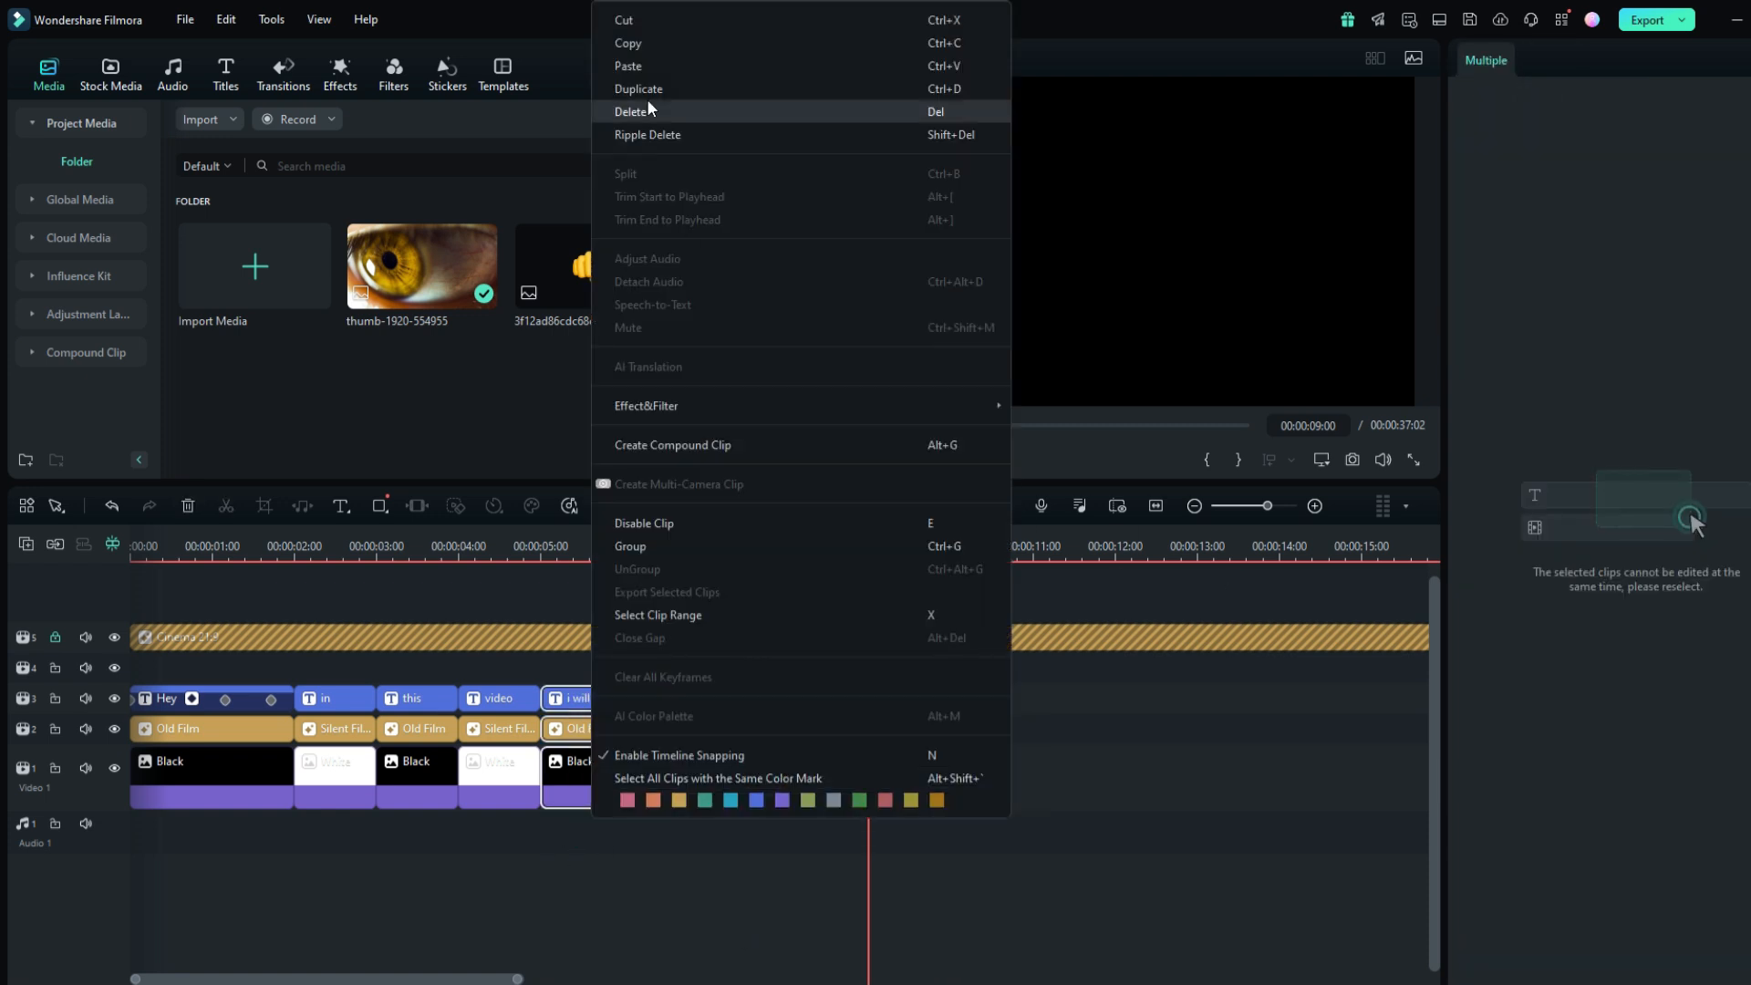
pyautogui.click(630, 43)
pyautogui.hotkey('ctrl', 'v')
pyautogui.moveTo(871, 539); pyautogui.dragTo(913, 547)
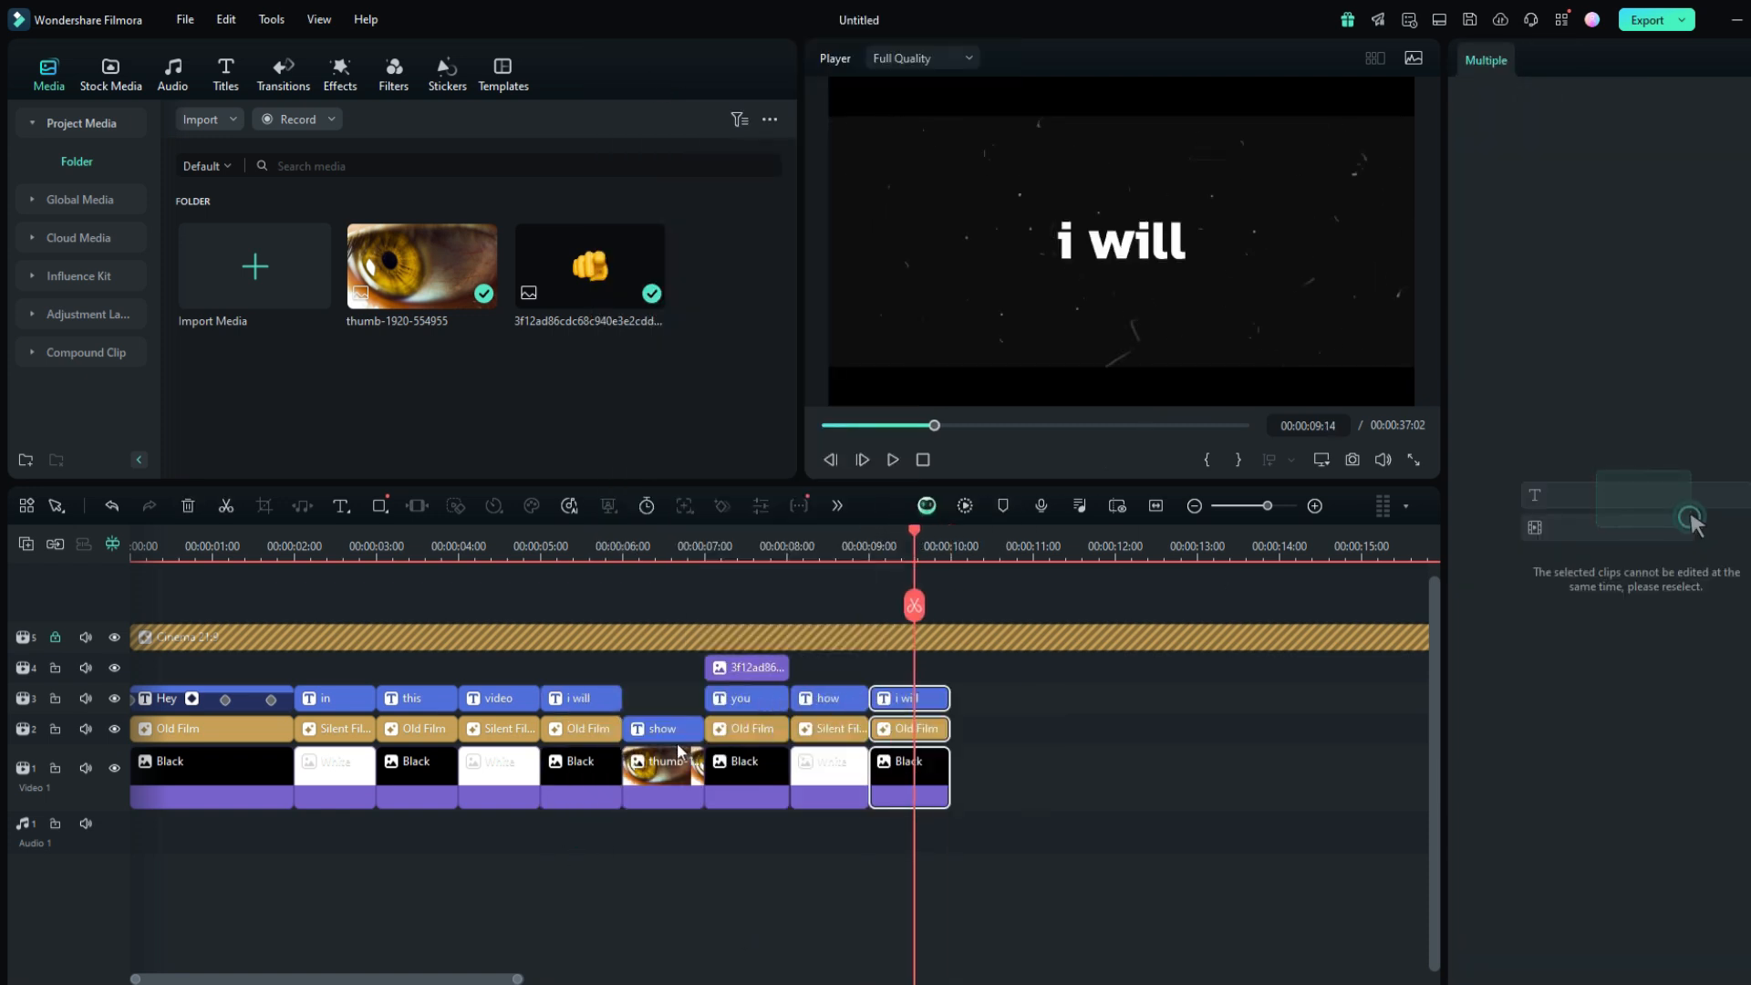
pyautogui.click(914, 698)
pyautogui.moveTo(1531, 195); pyautogui.dragTo(1375, 192)
pyautogui.press('BackSpace')
pyautogui.write('to')
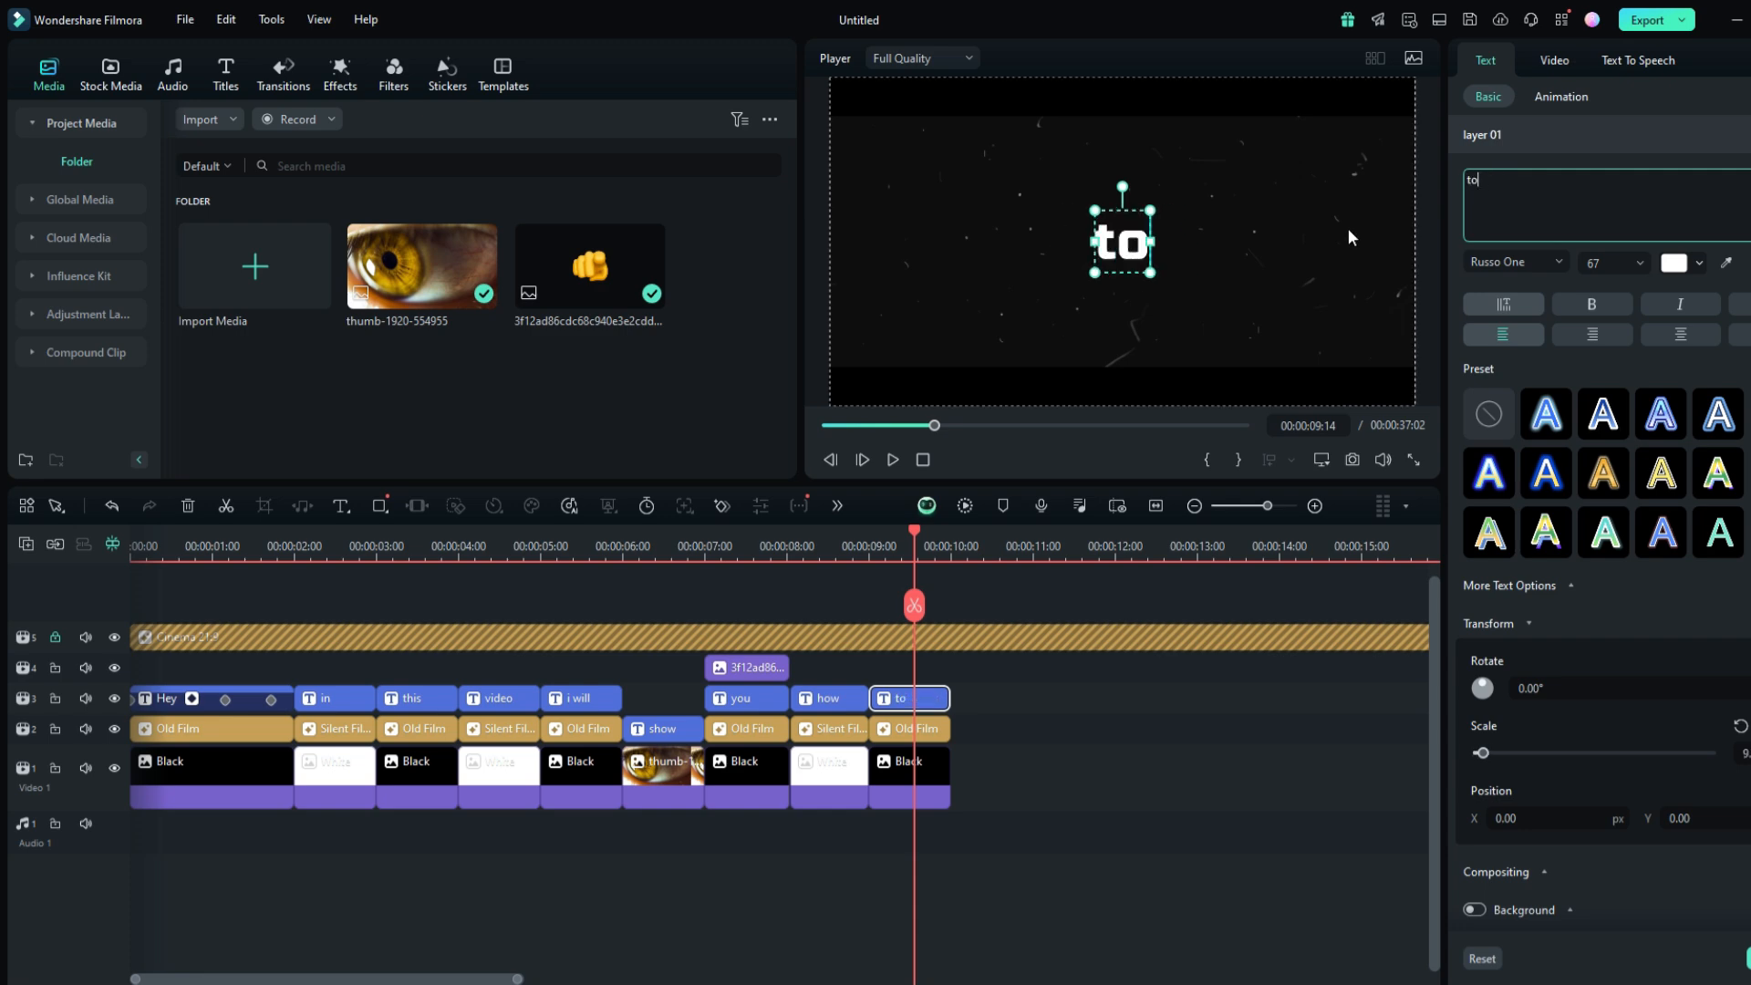
pyautogui.write(' make')
pyautogui.press('BackSpace')
pyautogui.press('BackSpace')
pyautogui.press('BackSpace')
pyautogui.press('BackSpace')
pyautogui.press('BackSpace')
# Step: Copy the how section to 10 seconds and retype its text as make
pyautogui.click(839, 738)
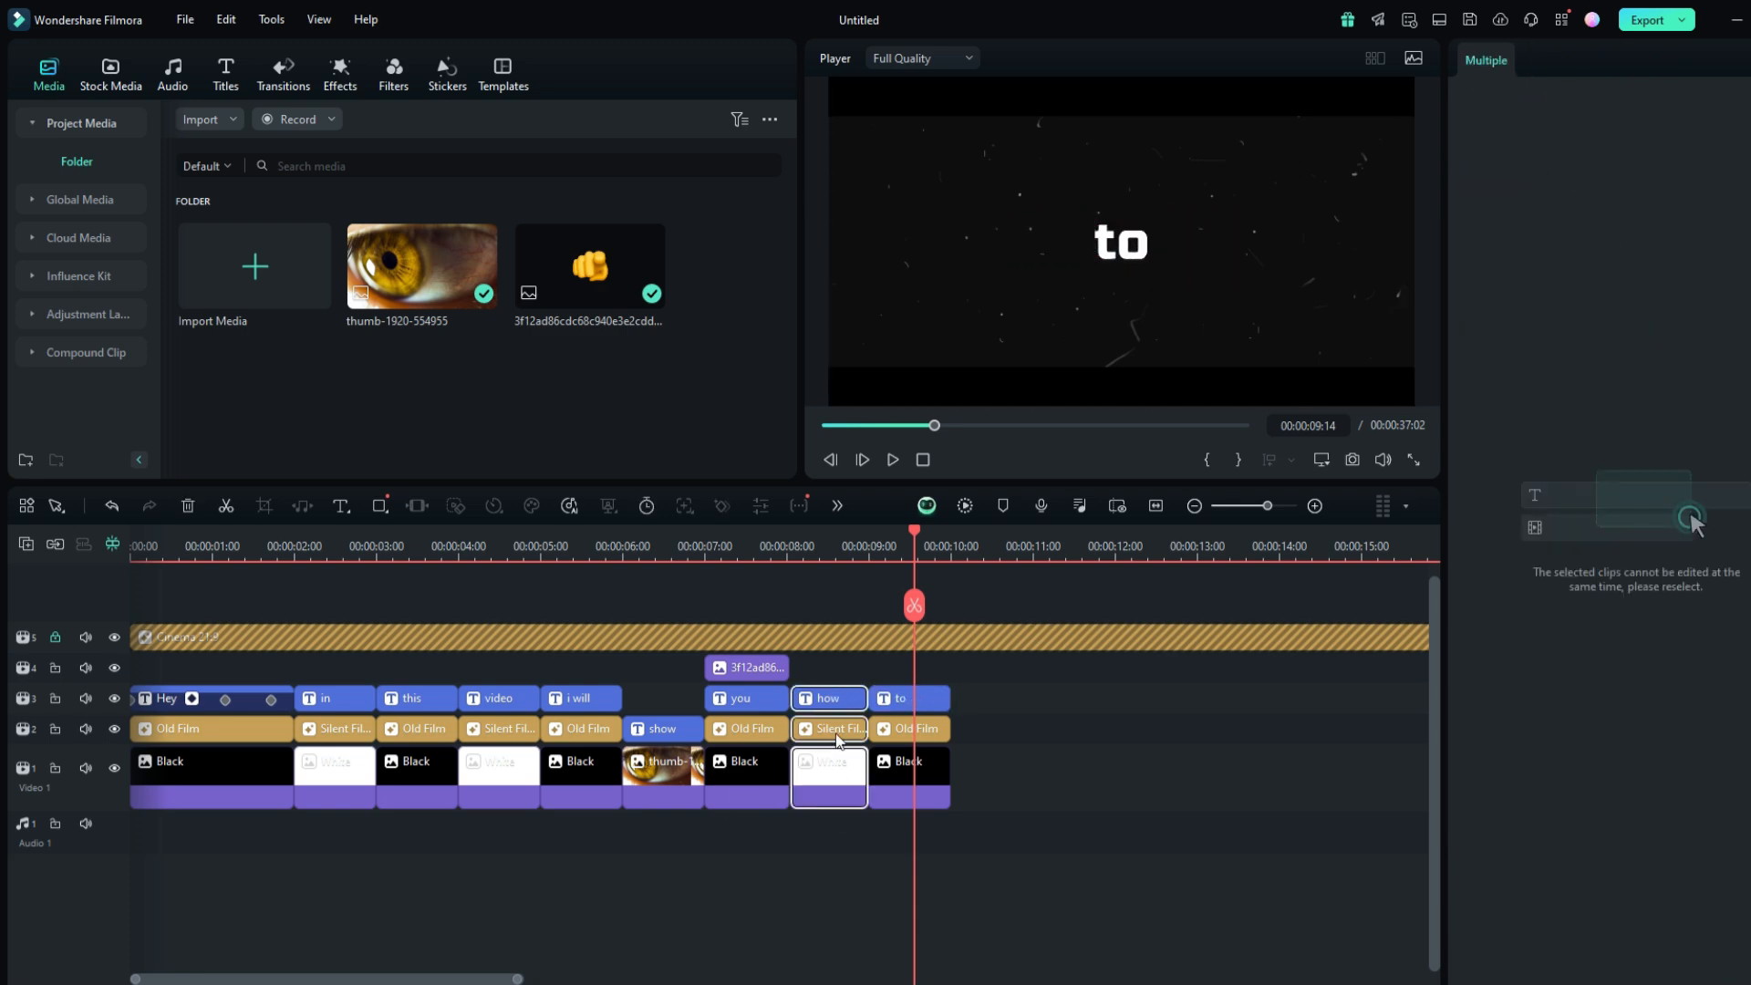
pyautogui.hotkey('ctrl', 'c')
pyautogui.click(954, 545)
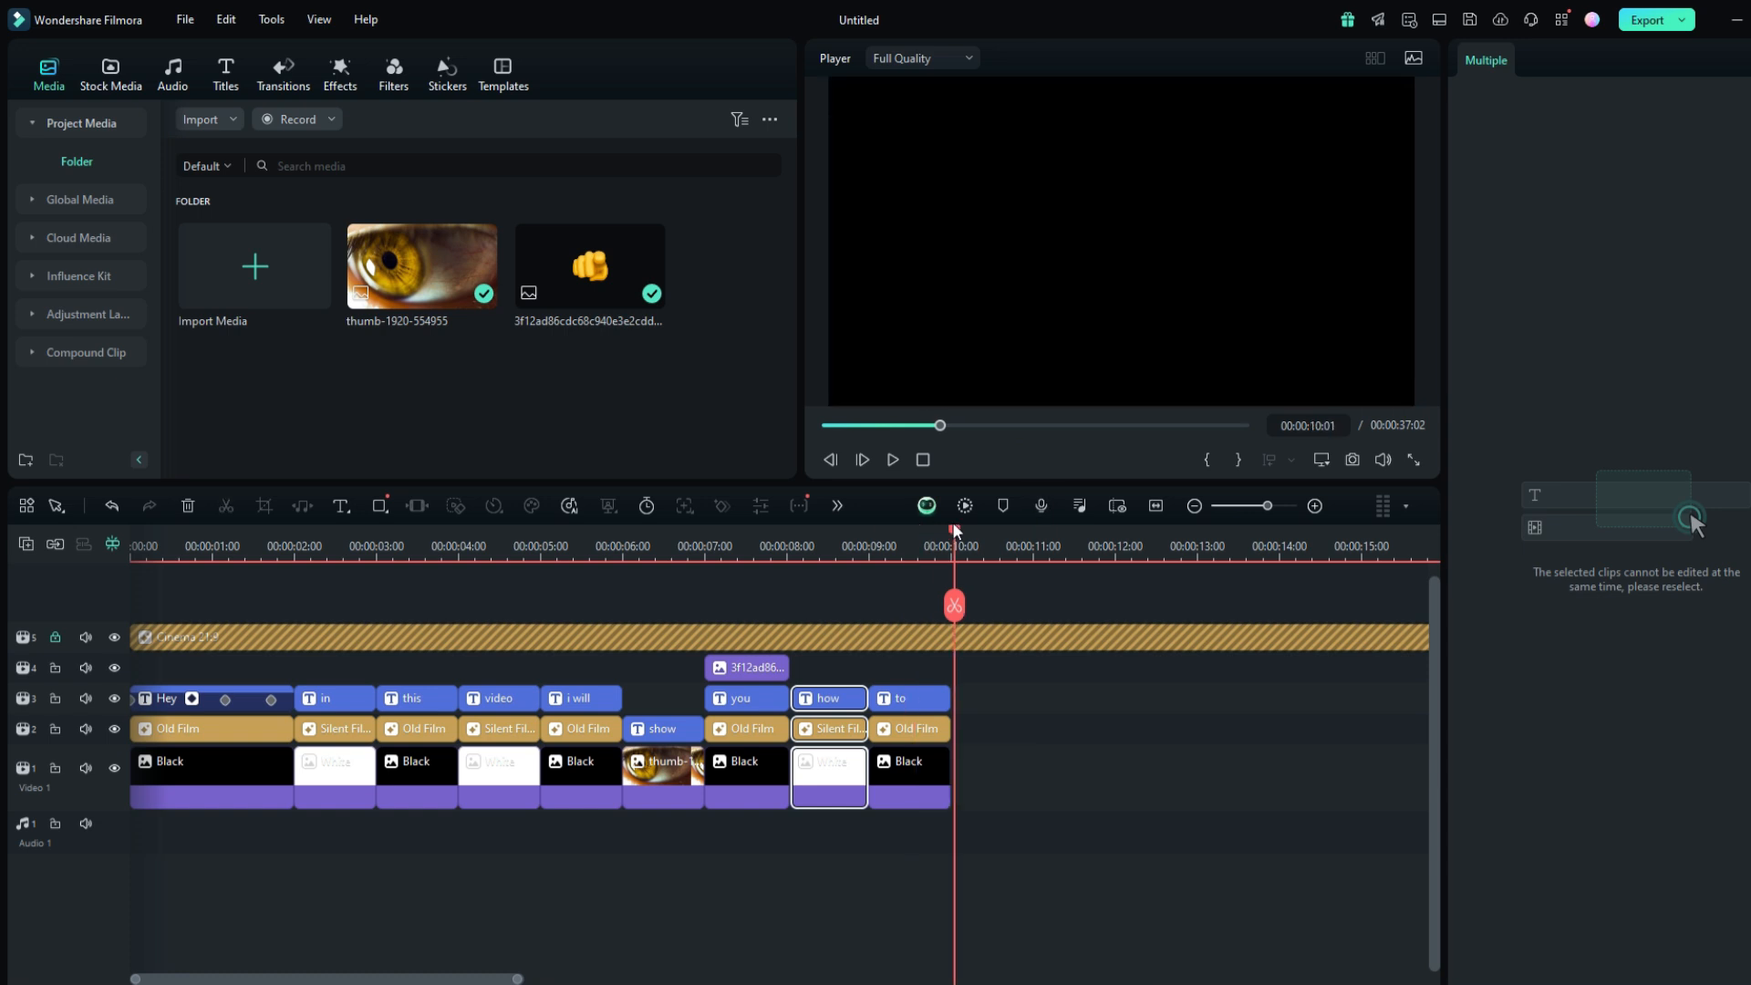
pyautogui.hotkey('ctrl', 'v')
pyautogui.click(995, 700)
pyautogui.doubleClick(1151, 240)
pyautogui.press('BackSpace')
pyautogui.write('make')
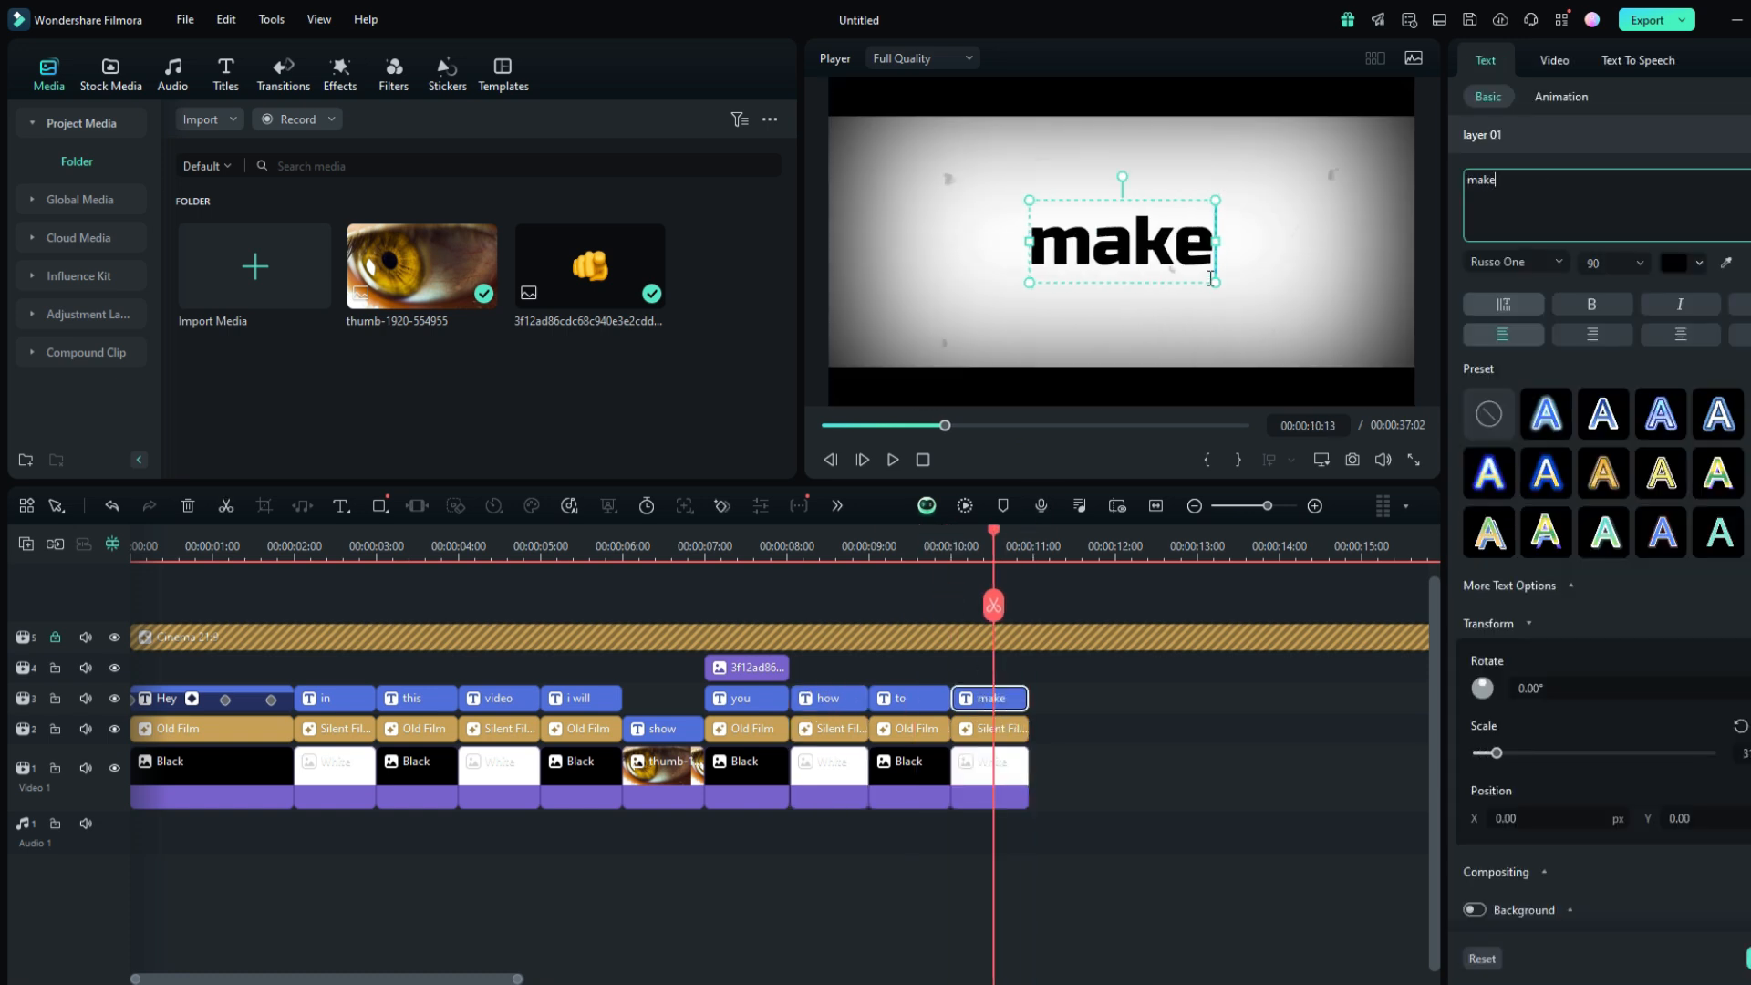
# Step: Copy the to section with its background and paste it at 11 seconds
pyautogui.click(879, 698)
pyautogui.keyDown('shift'); pyautogui.click(896, 804); pyautogui.keyUp('shift')
pyautogui.rightClick(898, 805)
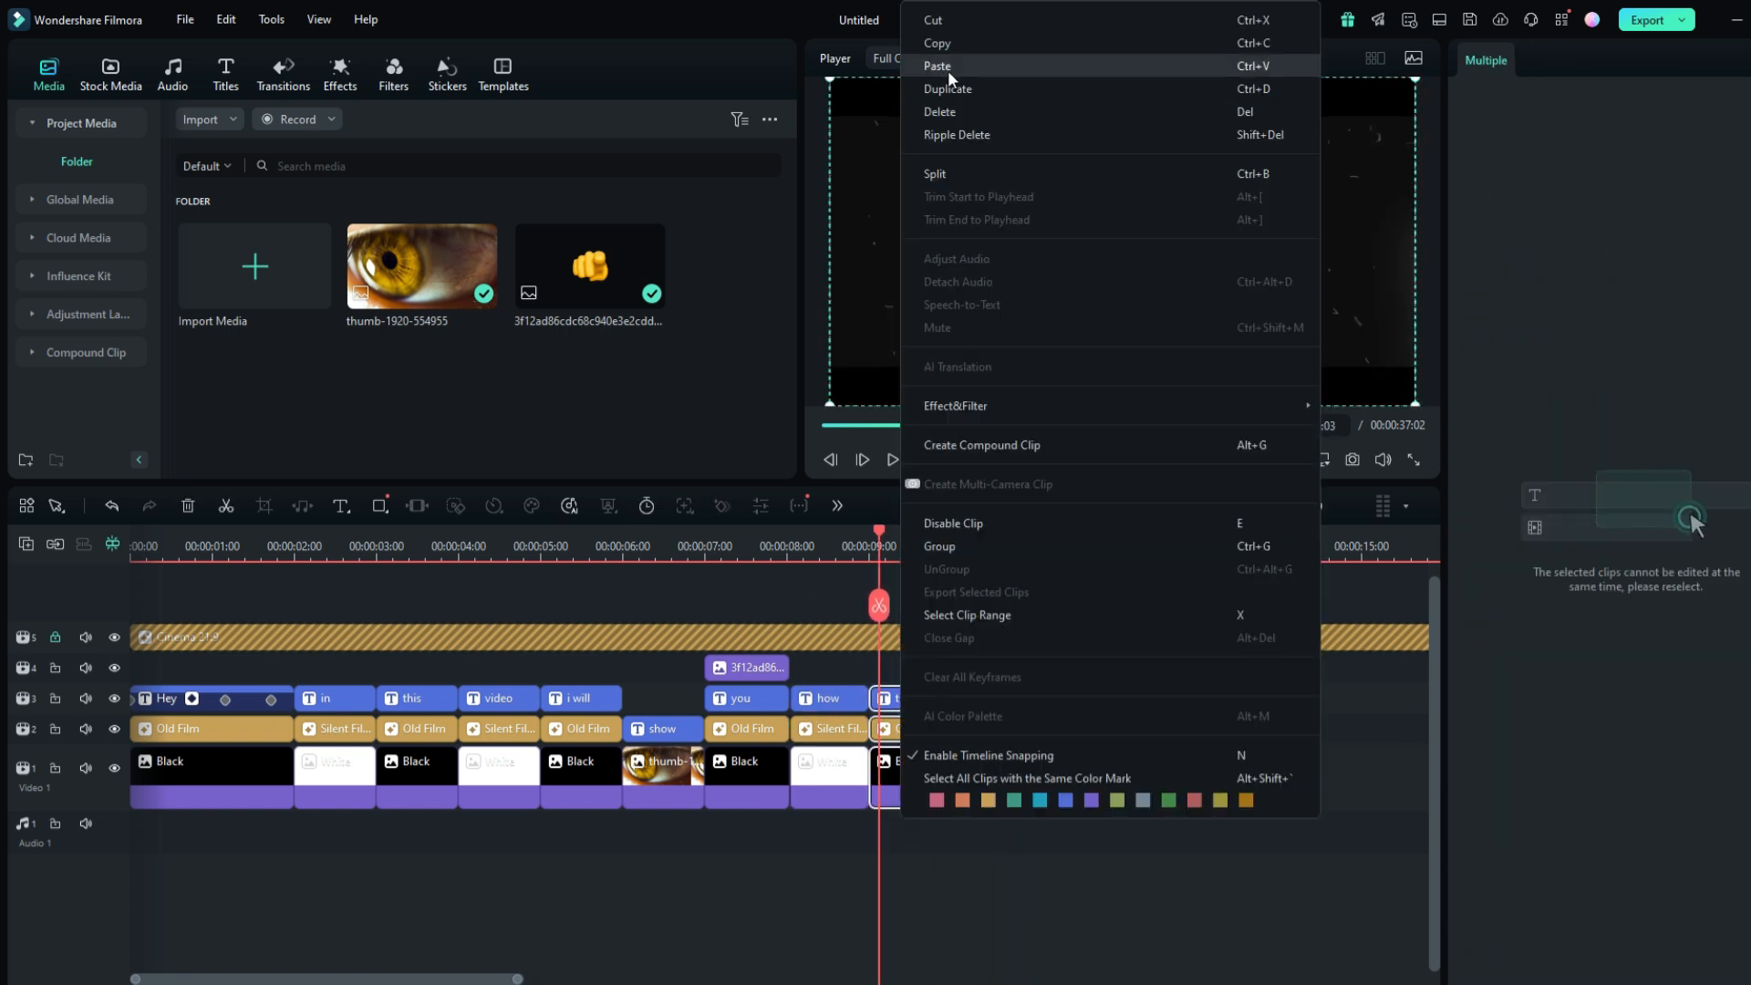
pyautogui.click(945, 44)
pyautogui.click(1033, 550)
pyautogui.hotkey('ctrl', 'v')
pyautogui.click(1078, 549)
pyautogui.click(1075, 700)
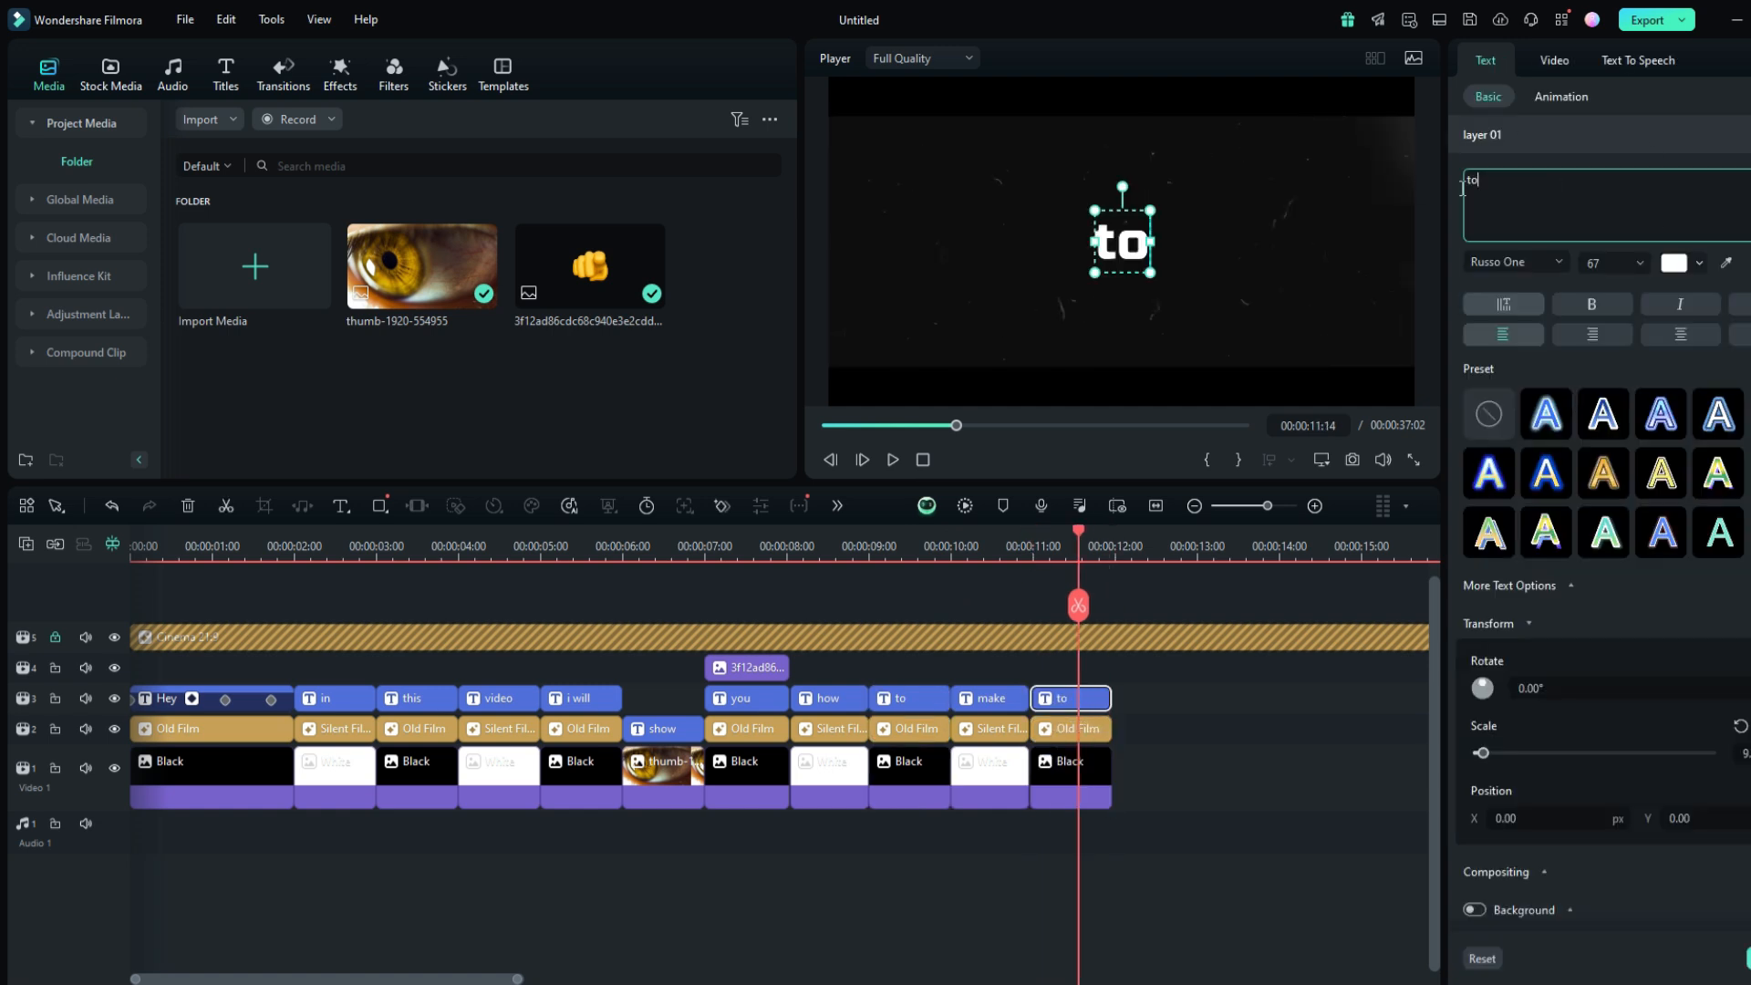
# Step: Retype the 11-second title as Kinetic Typography and shrink its font size to 48 so it fits
pyautogui.press('BackSpace')
pyautogui.write('Kinetic T')
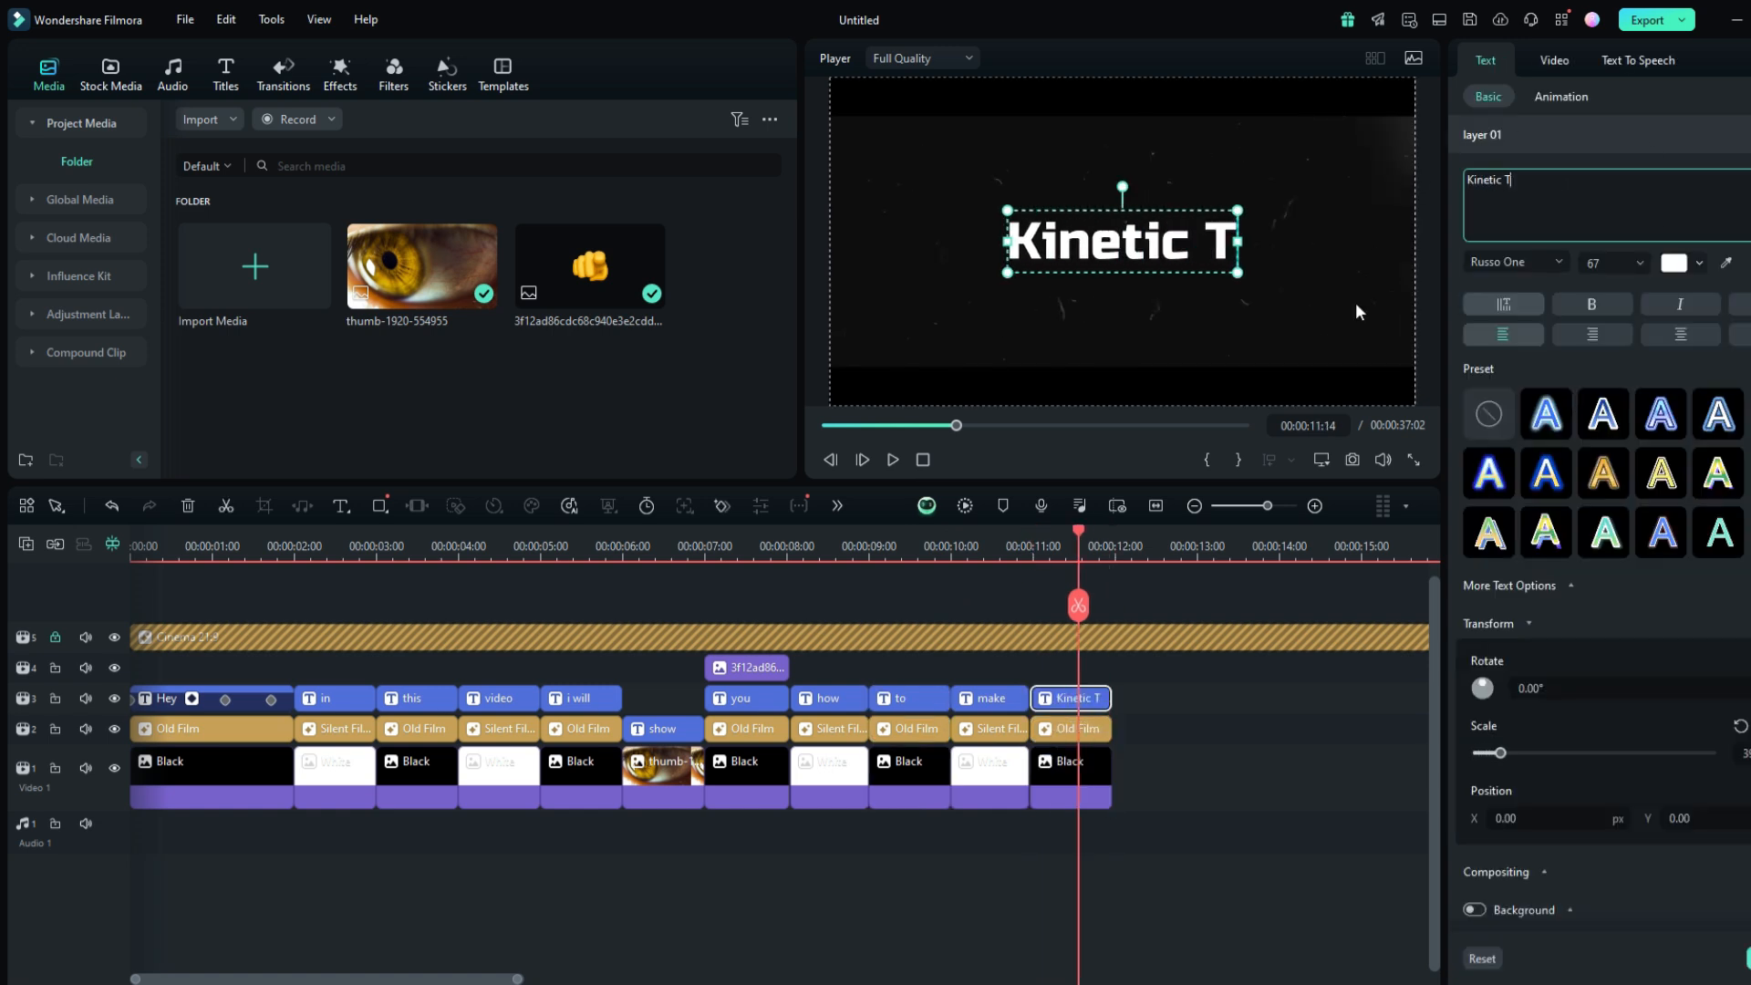
pyautogui.write('ypography')
pyautogui.moveTo(1368, 212); pyautogui.dragTo(1231, 214)
pyautogui.moveTo(1048, 236); pyautogui.dragTo(1112, 242)
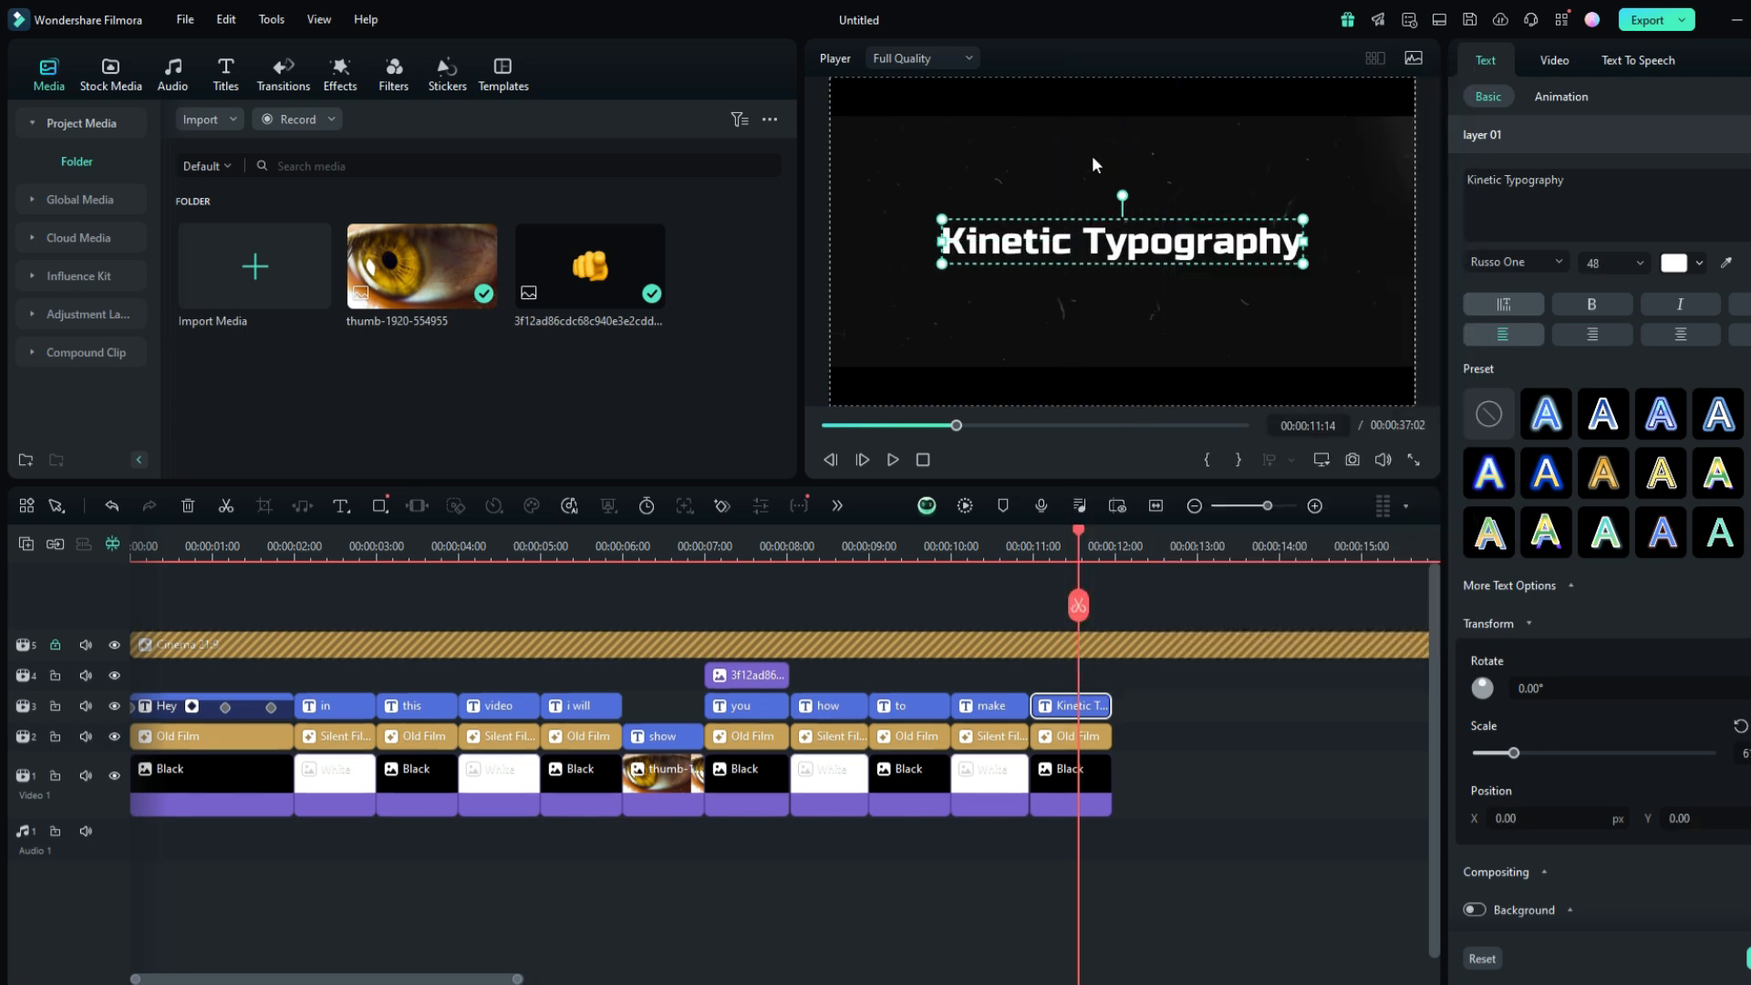
# Step: Paste two more copies of the Kinetic Typography title and stack them on separate tracks above the original
pyautogui.hotkey('ctrl', 'v')
pyautogui.hotkey('ctrl', 'v')
pyautogui.moveTo(1183, 545); pyautogui.dragTo(1029, 545)
pyautogui.moveTo(1267, 505); pyautogui.dragTo(1282, 505)
pyautogui.moveTo(1117, 706); pyautogui.dragTo(803, 671)
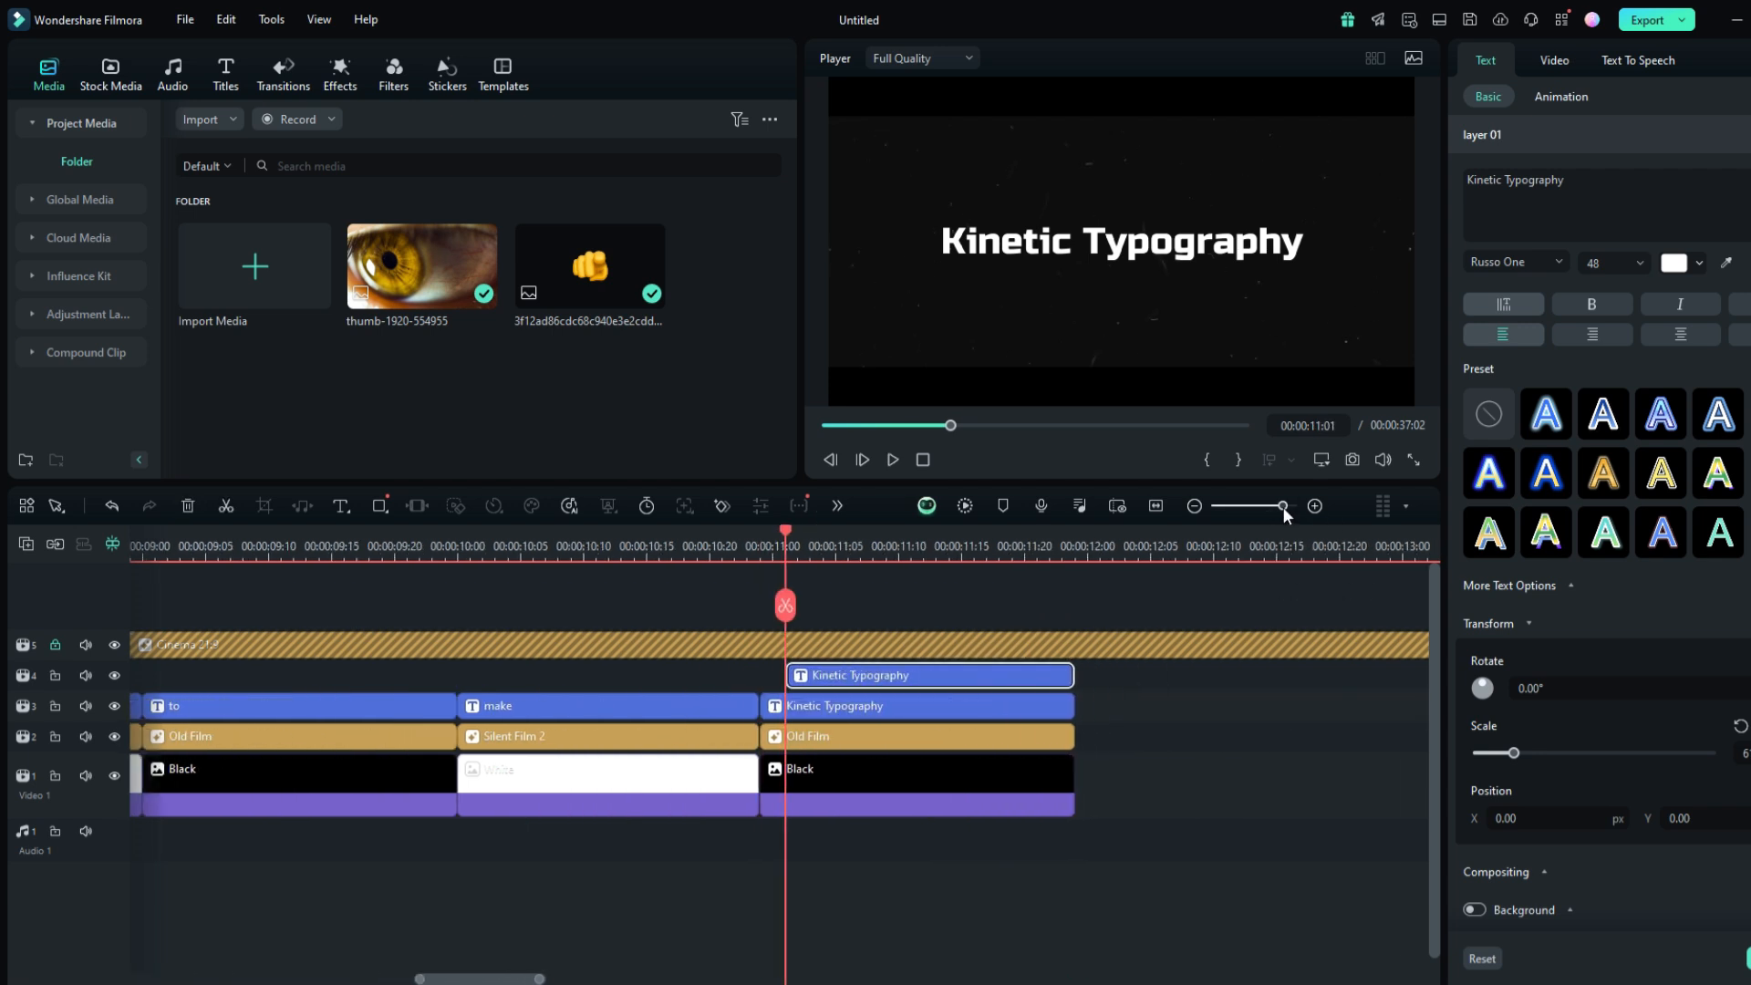
pyautogui.moveTo(1282, 506); pyautogui.dragTo(1277, 506)
pyautogui.click(26, 544)
pyautogui.click(47, 574)
pyautogui.click(55, 688)
pyautogui.moveTo(223, 693); pyautogui.dragTo(223, 652)
pyautogui.click(55, 645)
pyautogui.moveTo(1295, 736); pyautogui.dragTo(852, 673)
pyautogui.moveTo(1276, 505); pyautogui.dragTo(1312, 505)
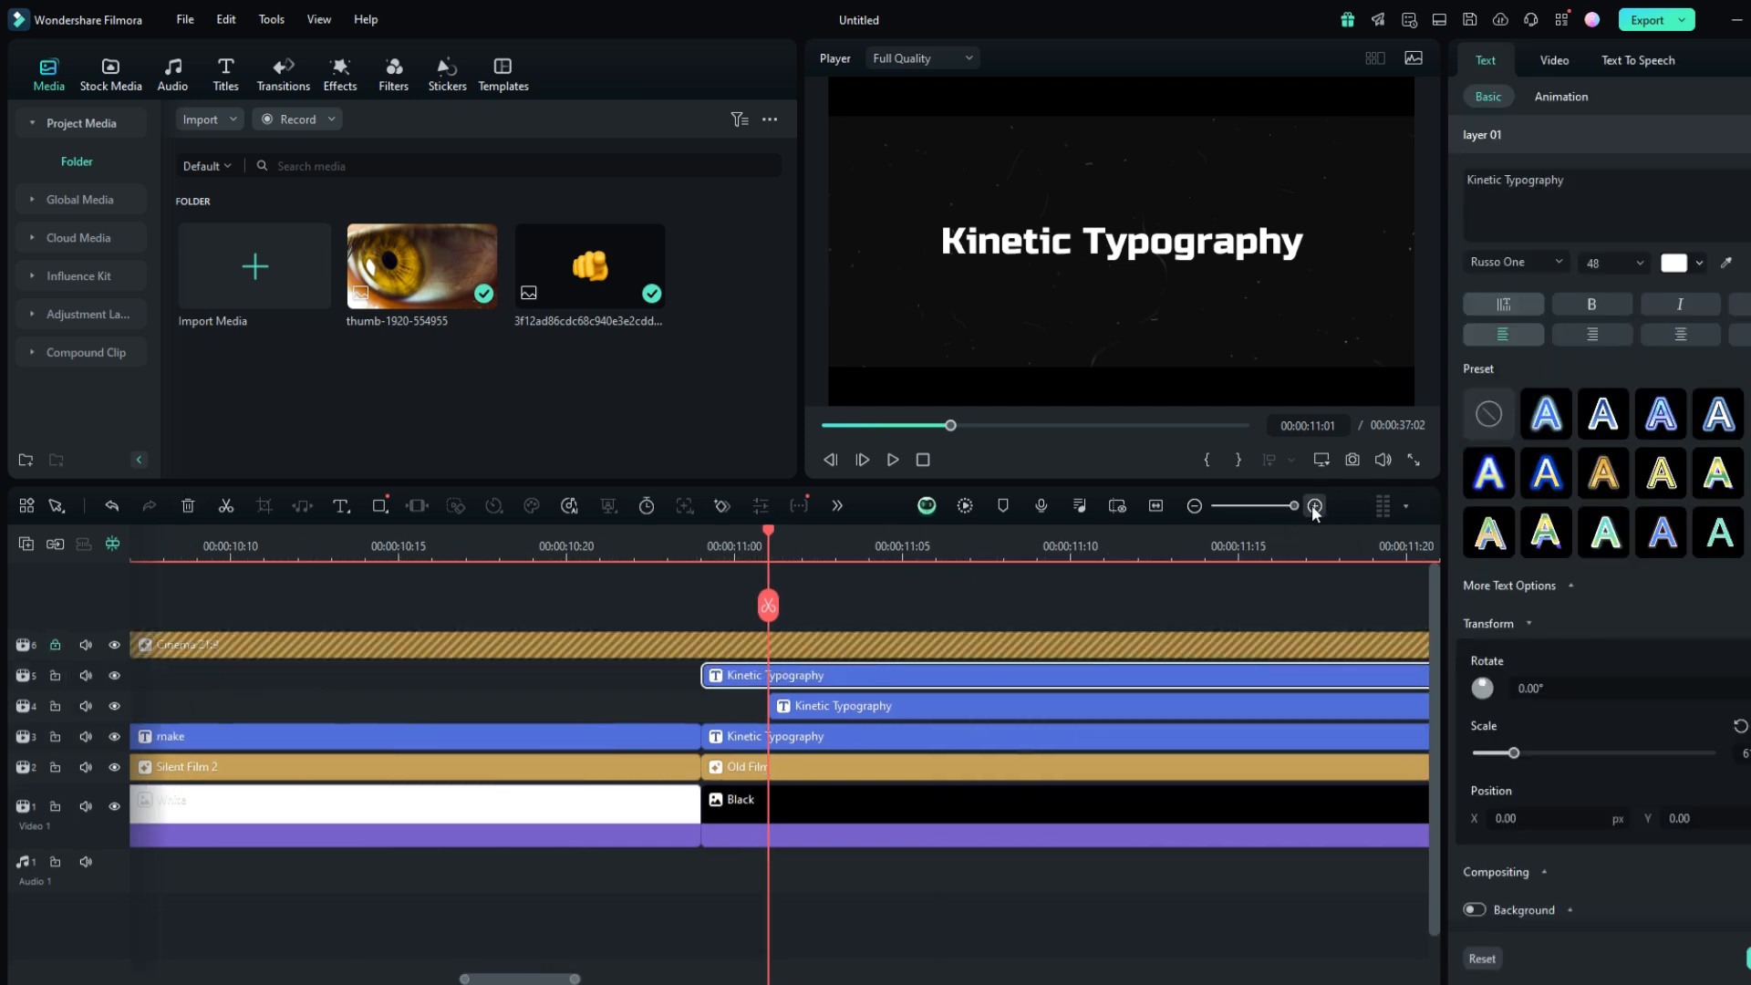
# Step: Stagger the copies' start times, move the middle copy below the original, and lock the lower title tracks
pyautogui.click(869, 547)
pyautogui.moveTo(708, 675); pyautogui.dragTo(870, 675)
pyautogui.moveTo(869, 533); pyautogui.dragTo(801, 546)
pyautogui.click(55, 736)
pyautogui.click(821, 706)
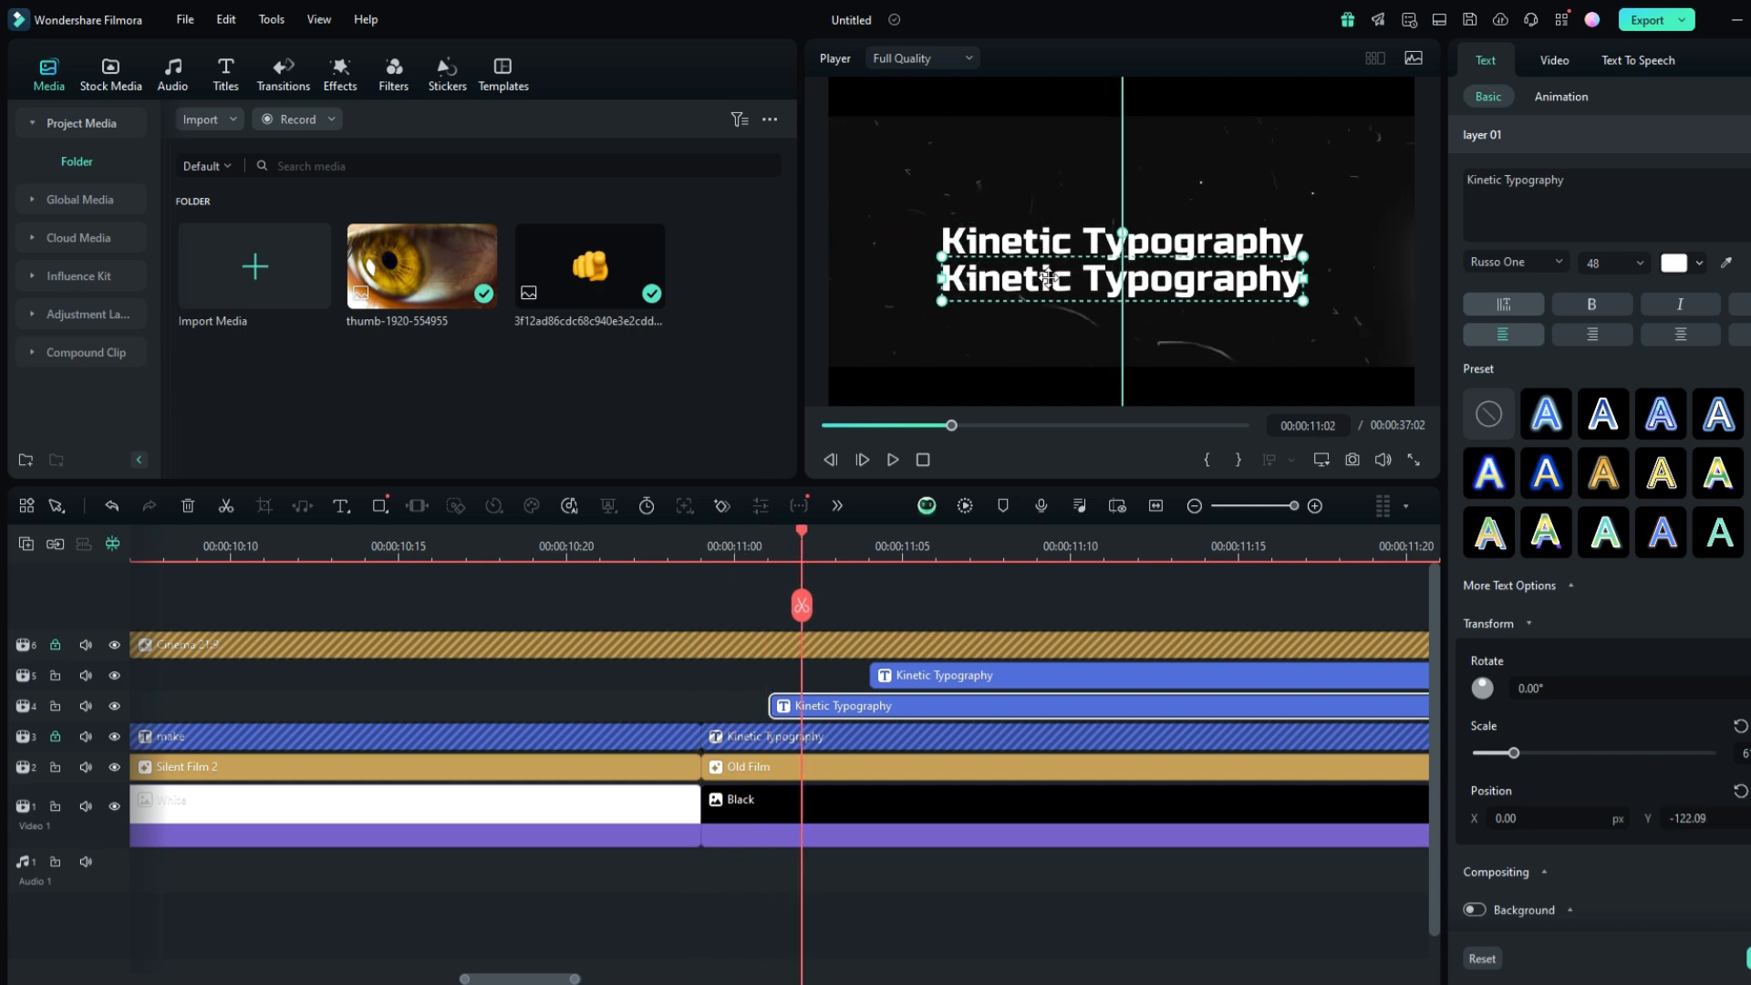
pyautogui.click(55, 709)
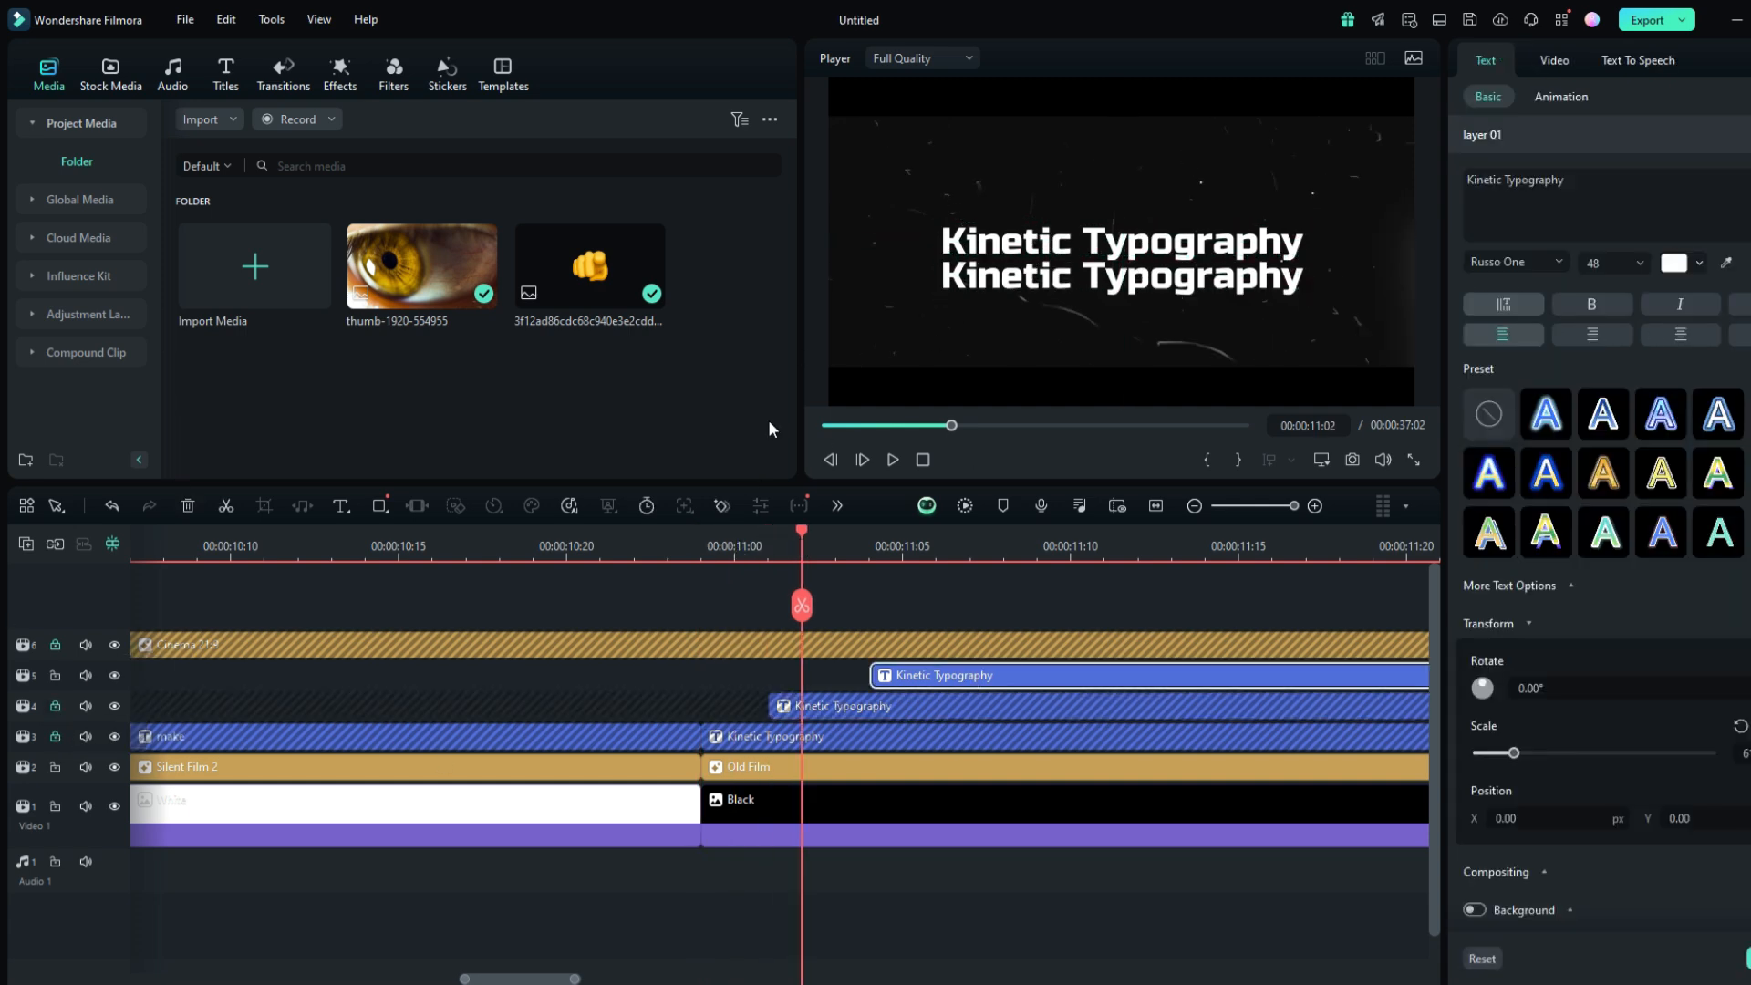
# Step: Move the top Kinetic Typography copy above the original line and lock its track
pyautogui.press('Right')
pyautogui.press('Right')
pyautogui.press('Right')
pyautogui.click(1023, 219)
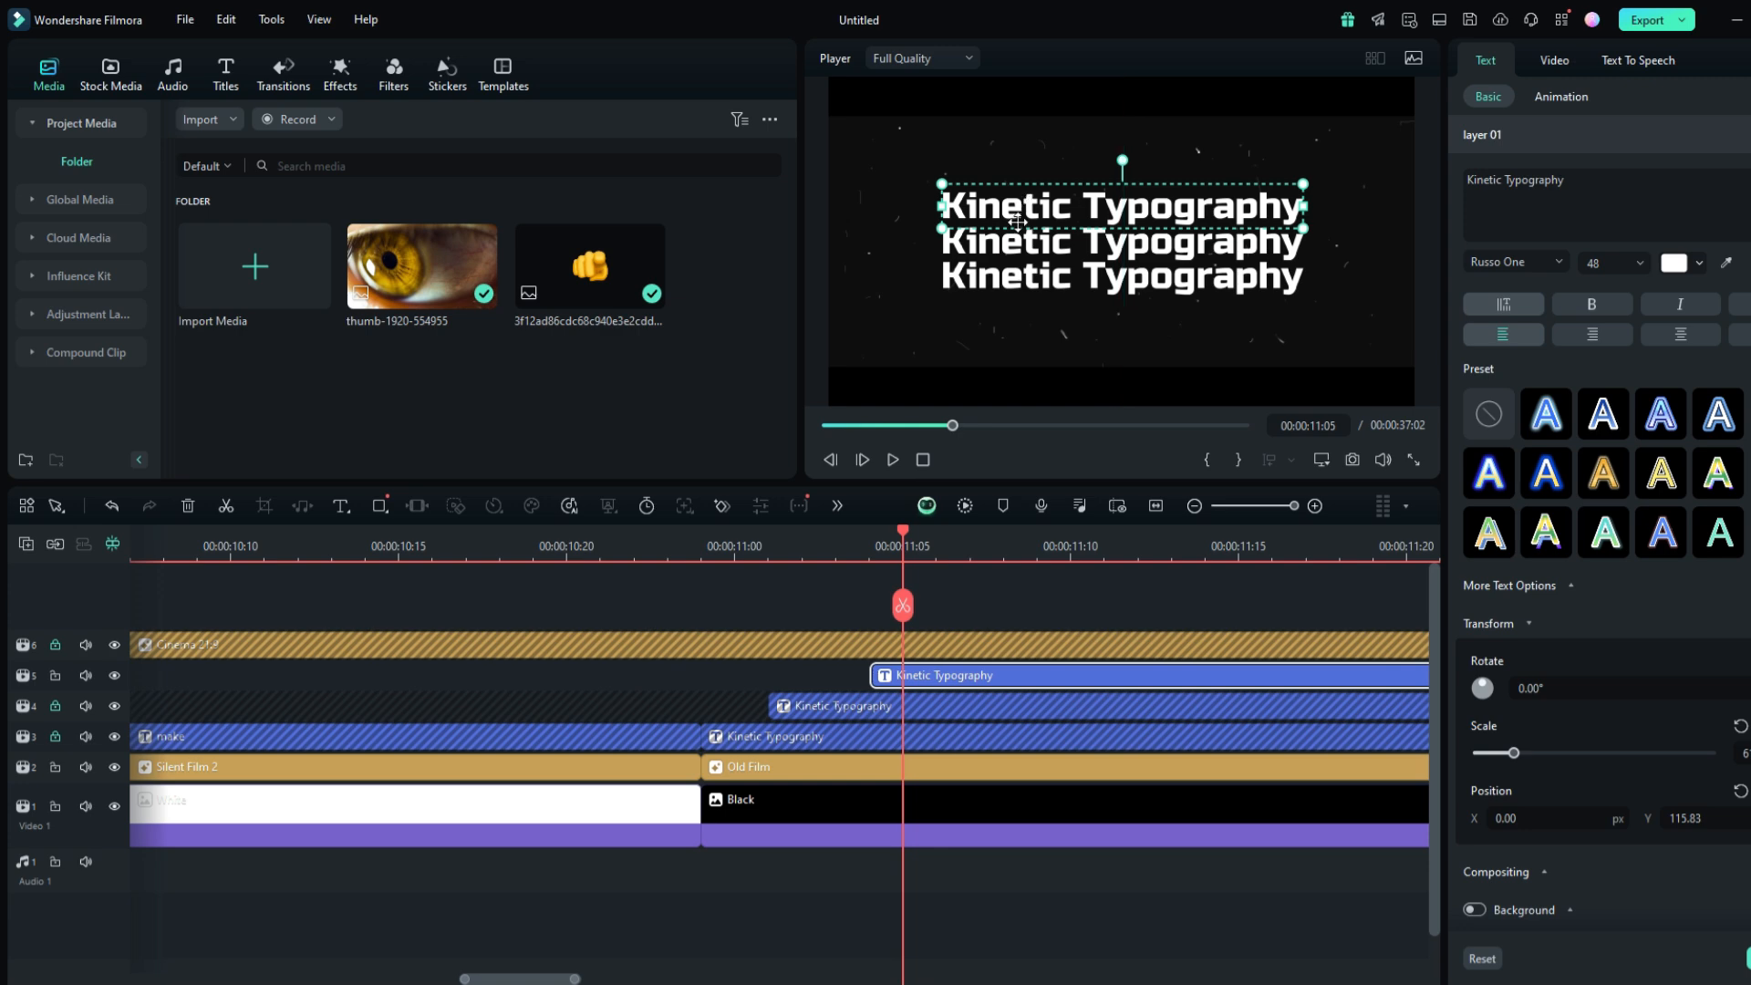
pyautogui.click(55, 675)
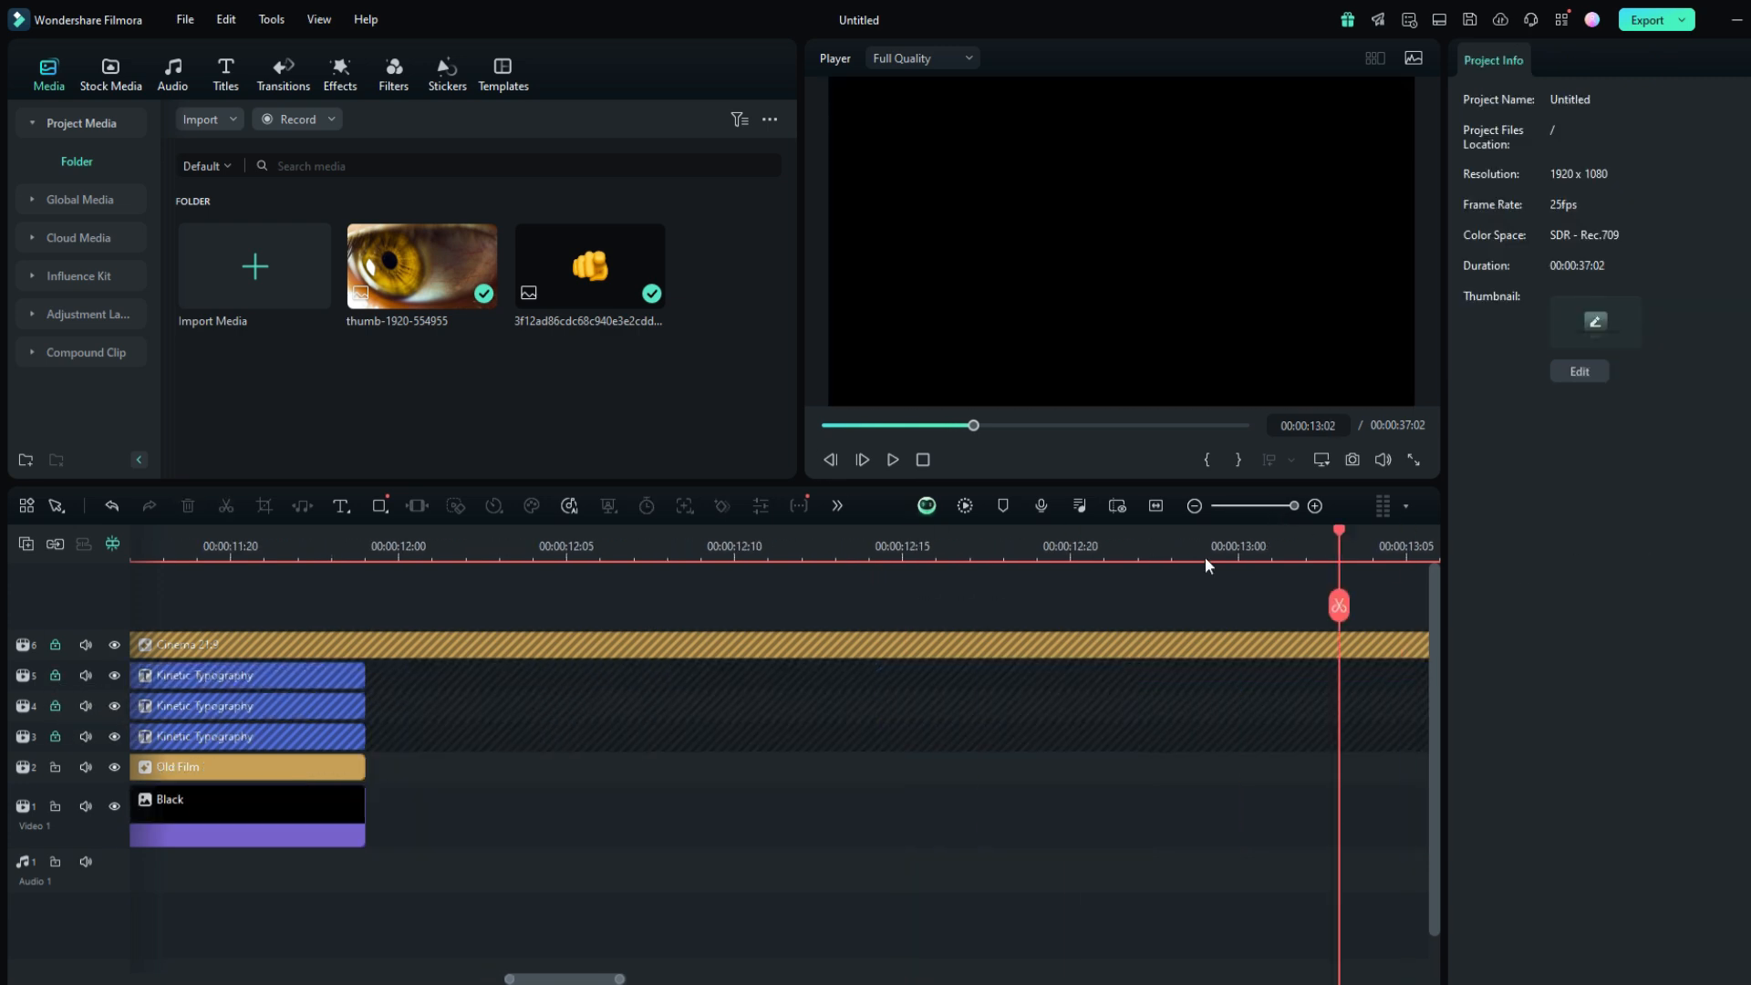
# Step: Unlock the lower title tracks and review the stacked Kinetic Typography titles
pyautogui.click(55, 706)
pyautogui.click(56, 736)
pyautogui.moveTo(308, 899); pyautogui.dragTo(401, 667)
pyautogui.moveTo(627, 536); pyautogui.dragTo(702, 597)
pyautogui.click(1011, 202)
pyautogui.doubleClick(1010, 203)
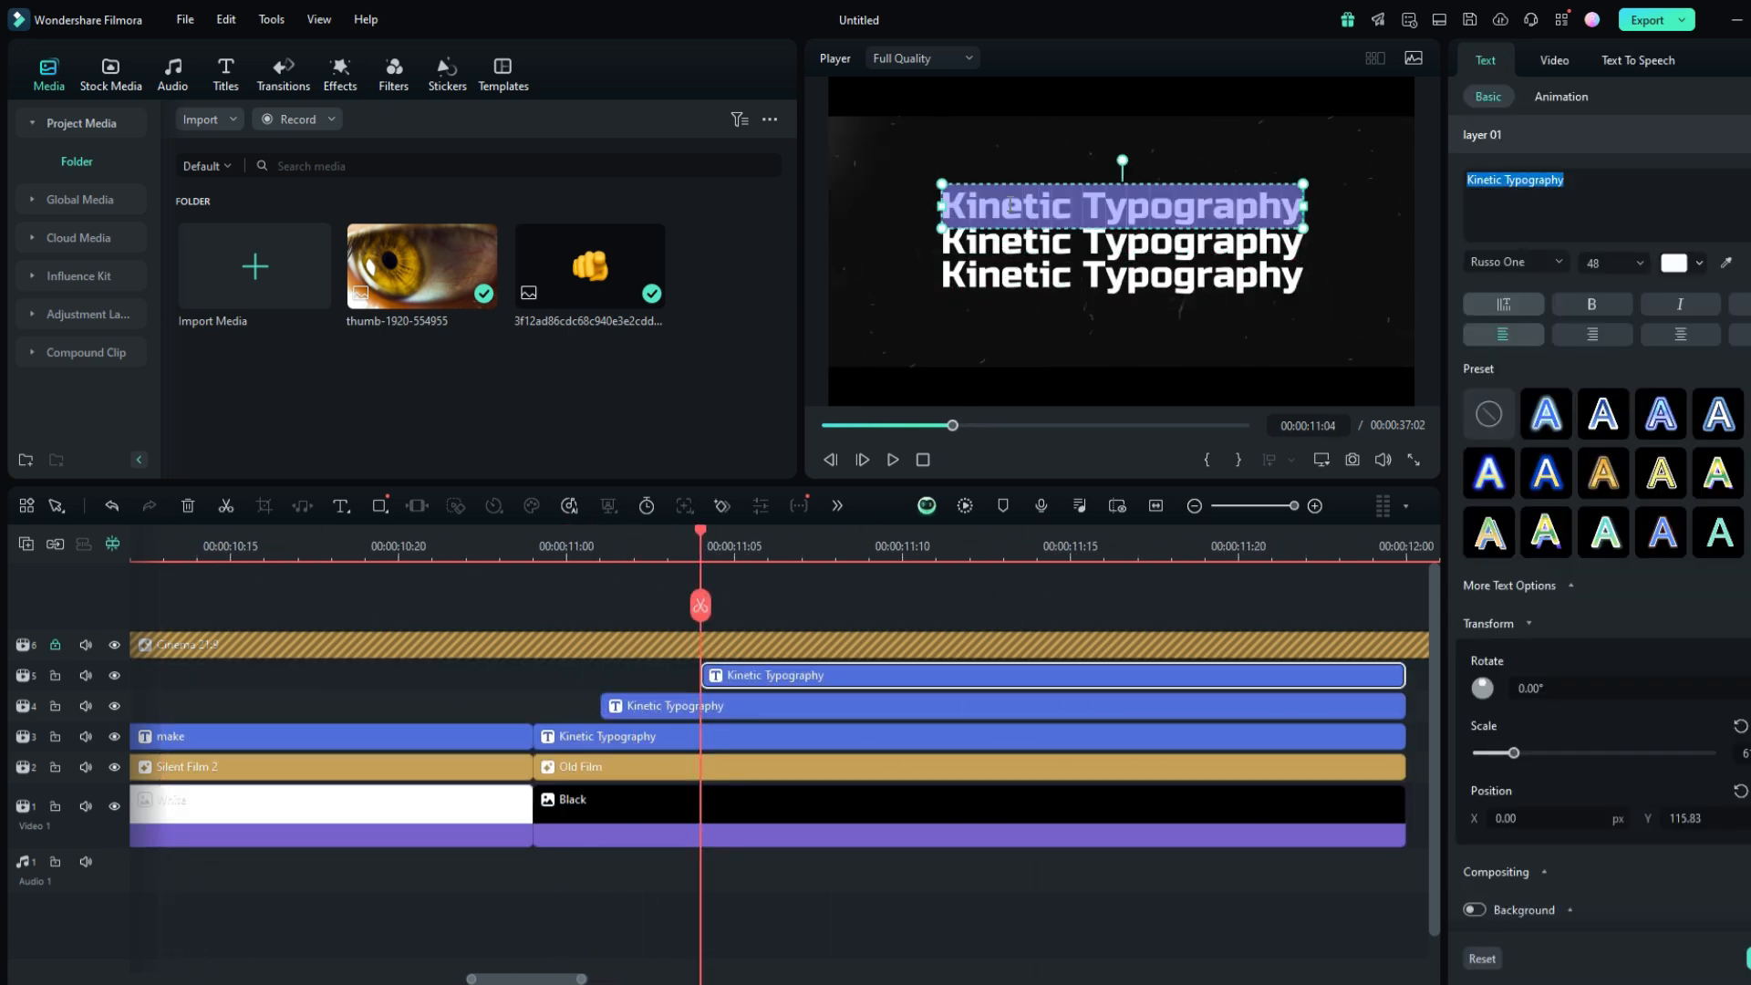
pyautogui.moveTo(701, 536); pyautogui.dragTo(1429, 538)
pyautogui.moveTo(1294, 506); pyautogui.dragTo(1267, 507)
# Step: Copy the how section with its white background to 12 seconds
pyautogui.click(375, 809)
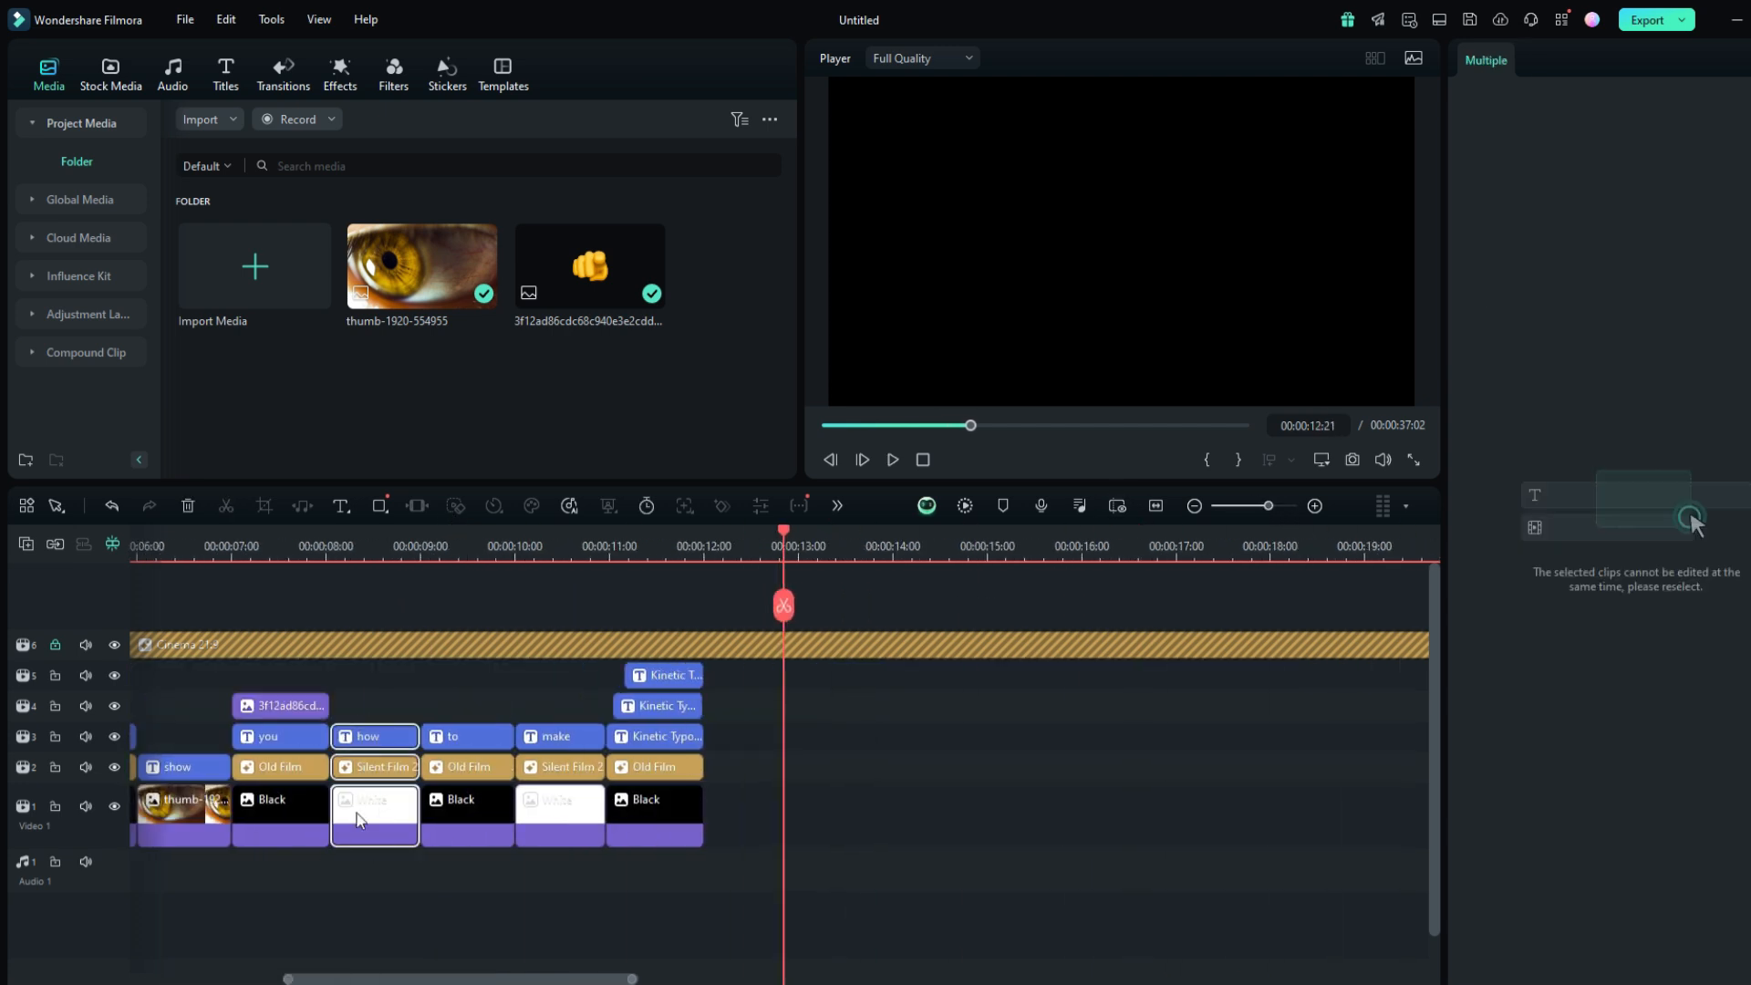
pyautogui.moveTo(709, 514); pyautogui.dragTo(704, 511)
pyautogui.hotkey('ctrl', 'v')
pyautogui.click(748, 732)
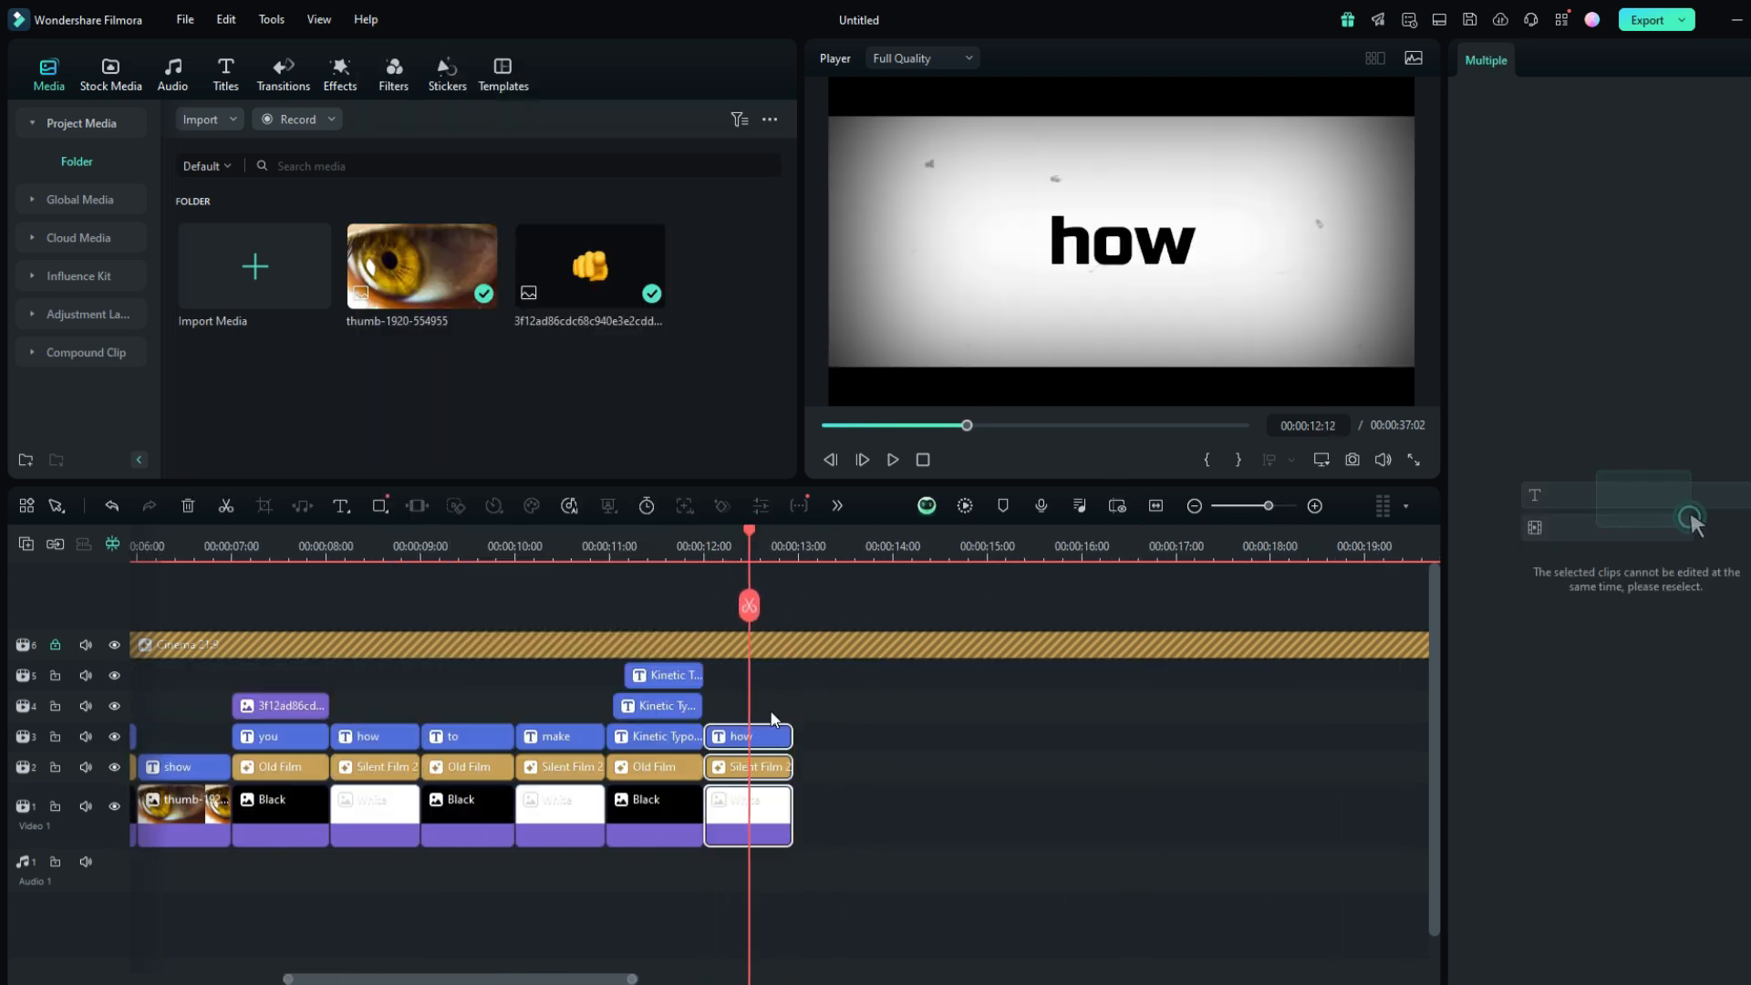
# Step: Replace the 12-second title's text with peace. and enlarge its scale
pyautogui.moveTo(1509, 185); pyautogui.dragTo(1390, 188)
pyautogui.write('bye')
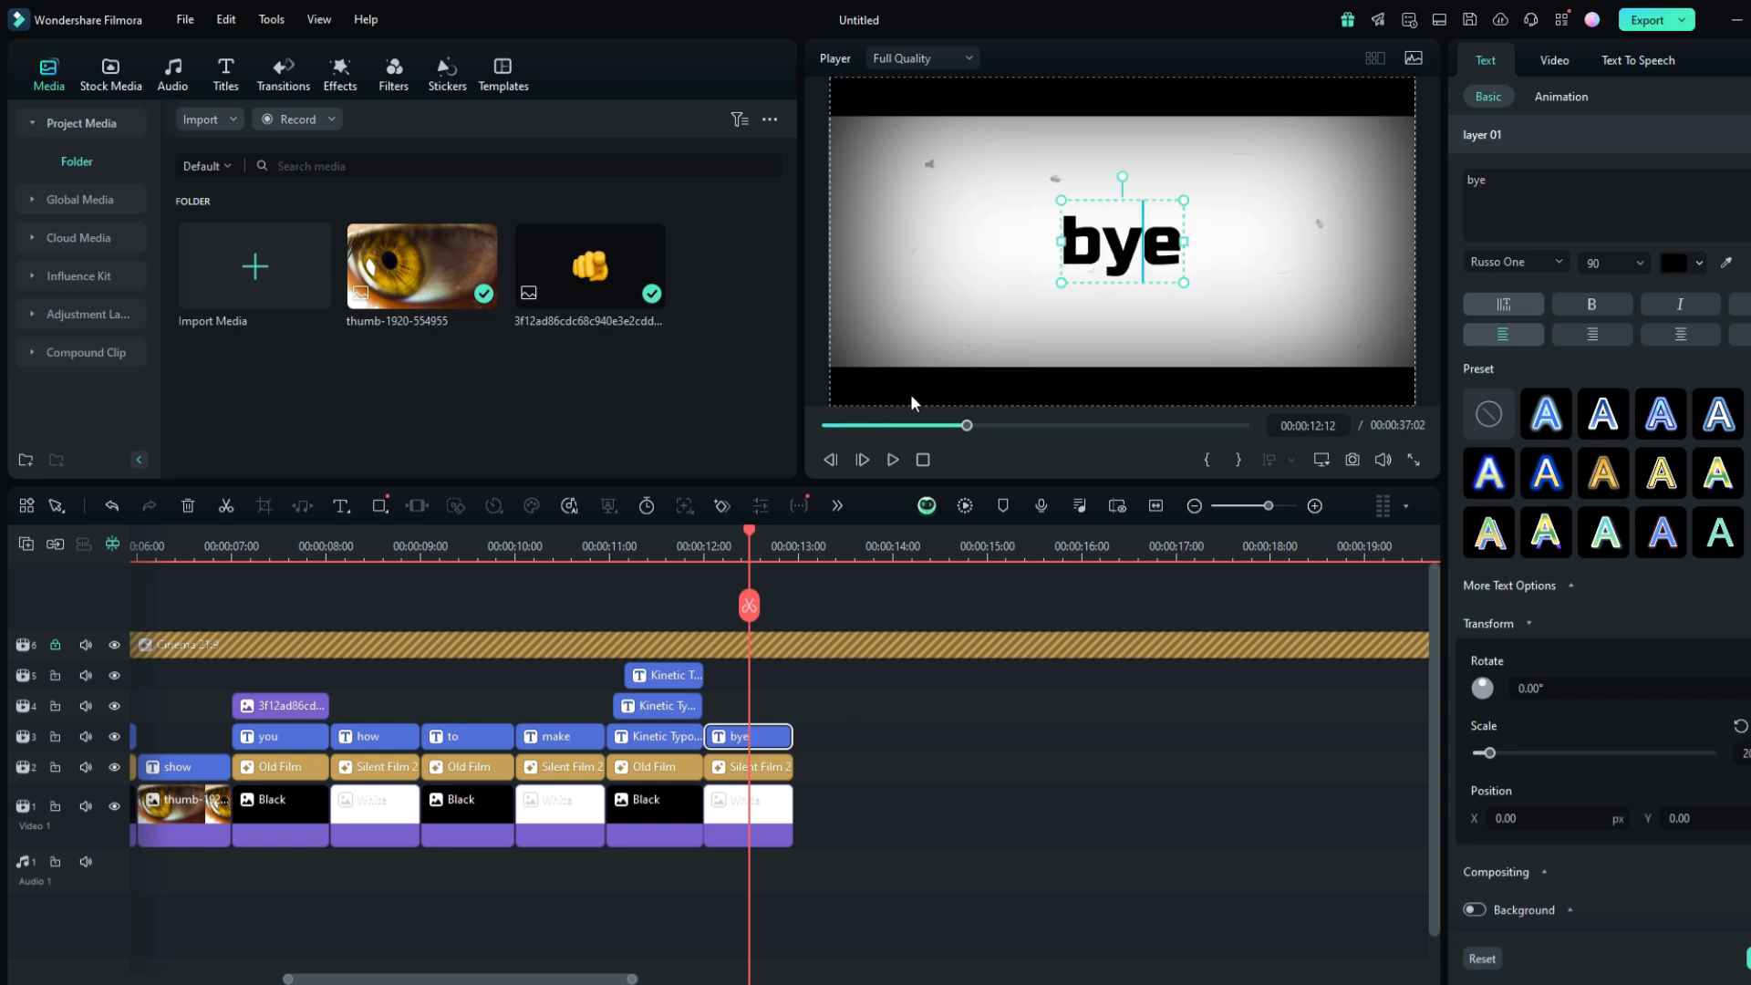
pyautogui.hotkey('ctrl', 'v')
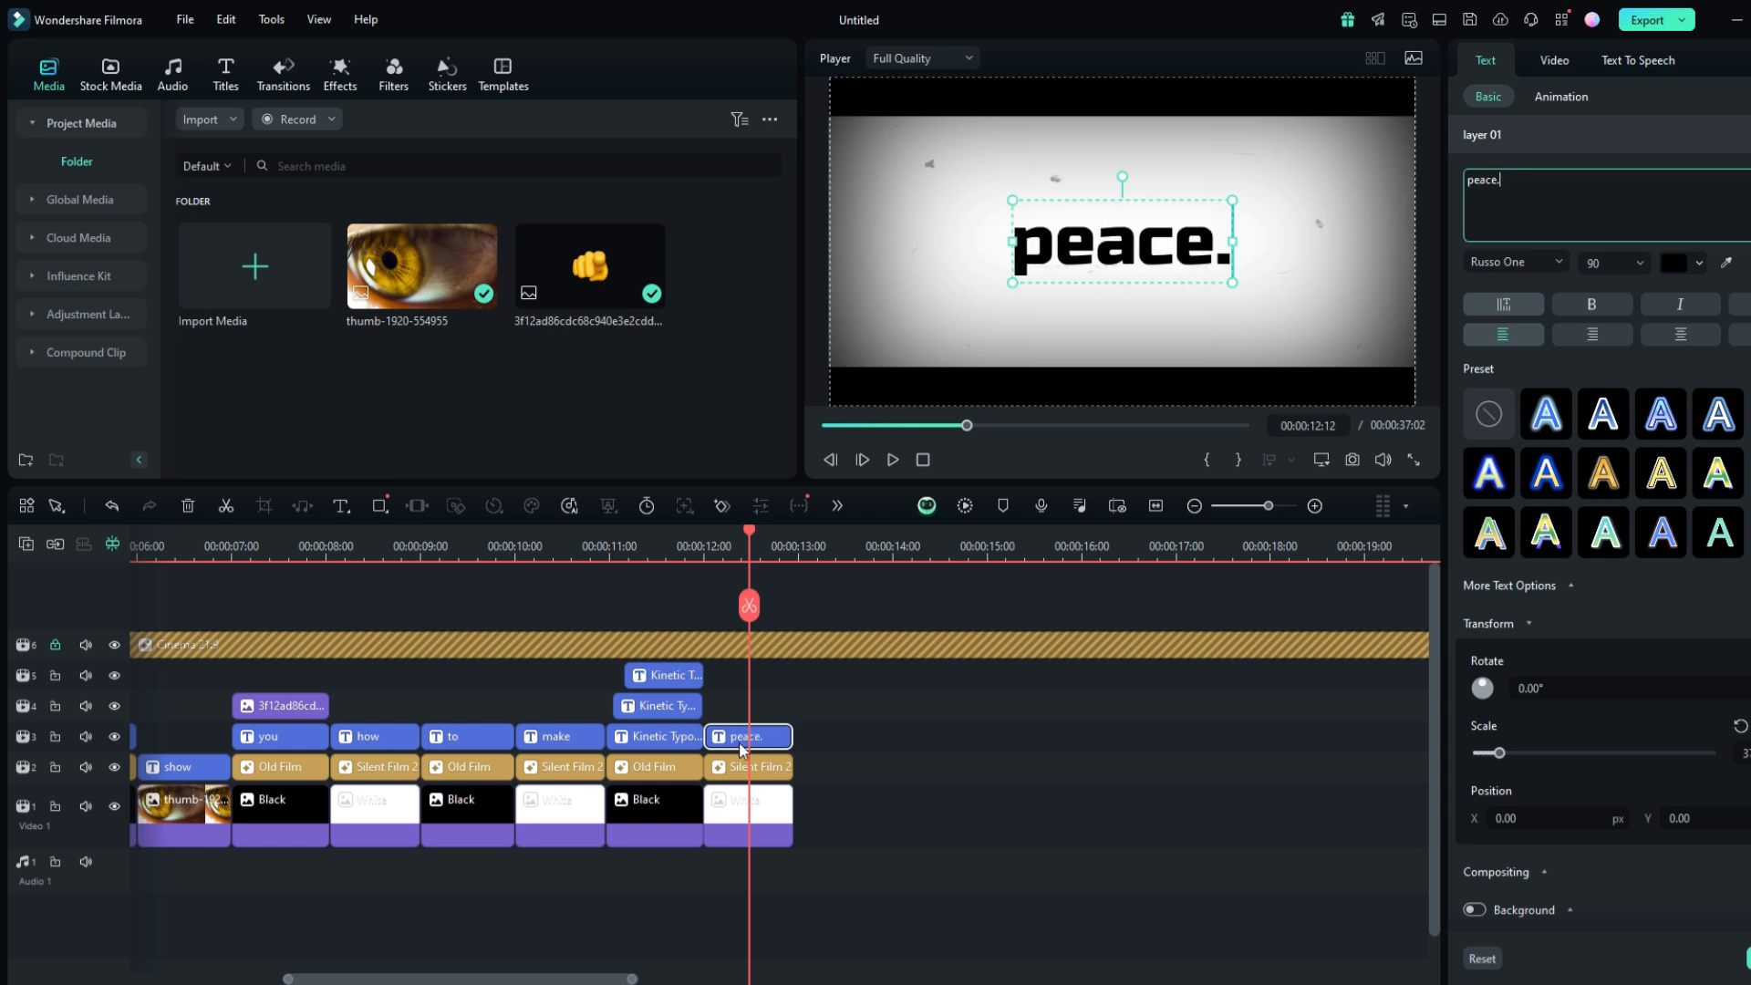
pyautogui.click(712, 545)
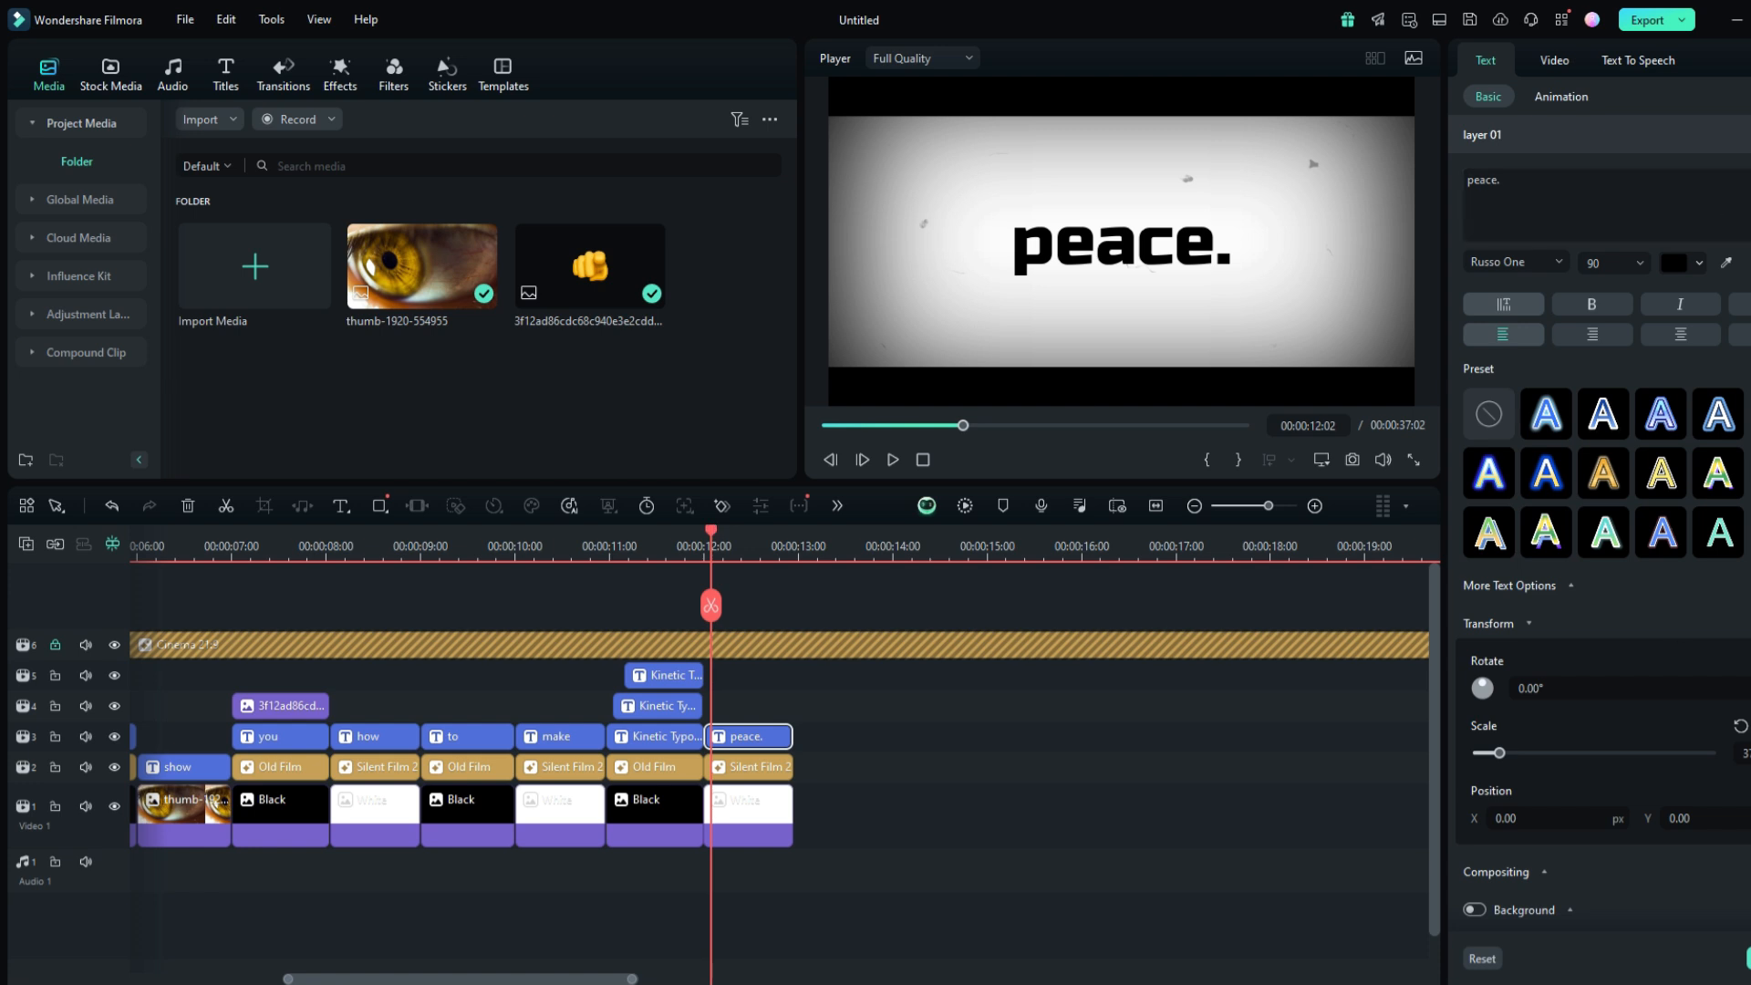
pyautogui.moveTo(1498, 752); pyautogui.dragTo(1519, 752)
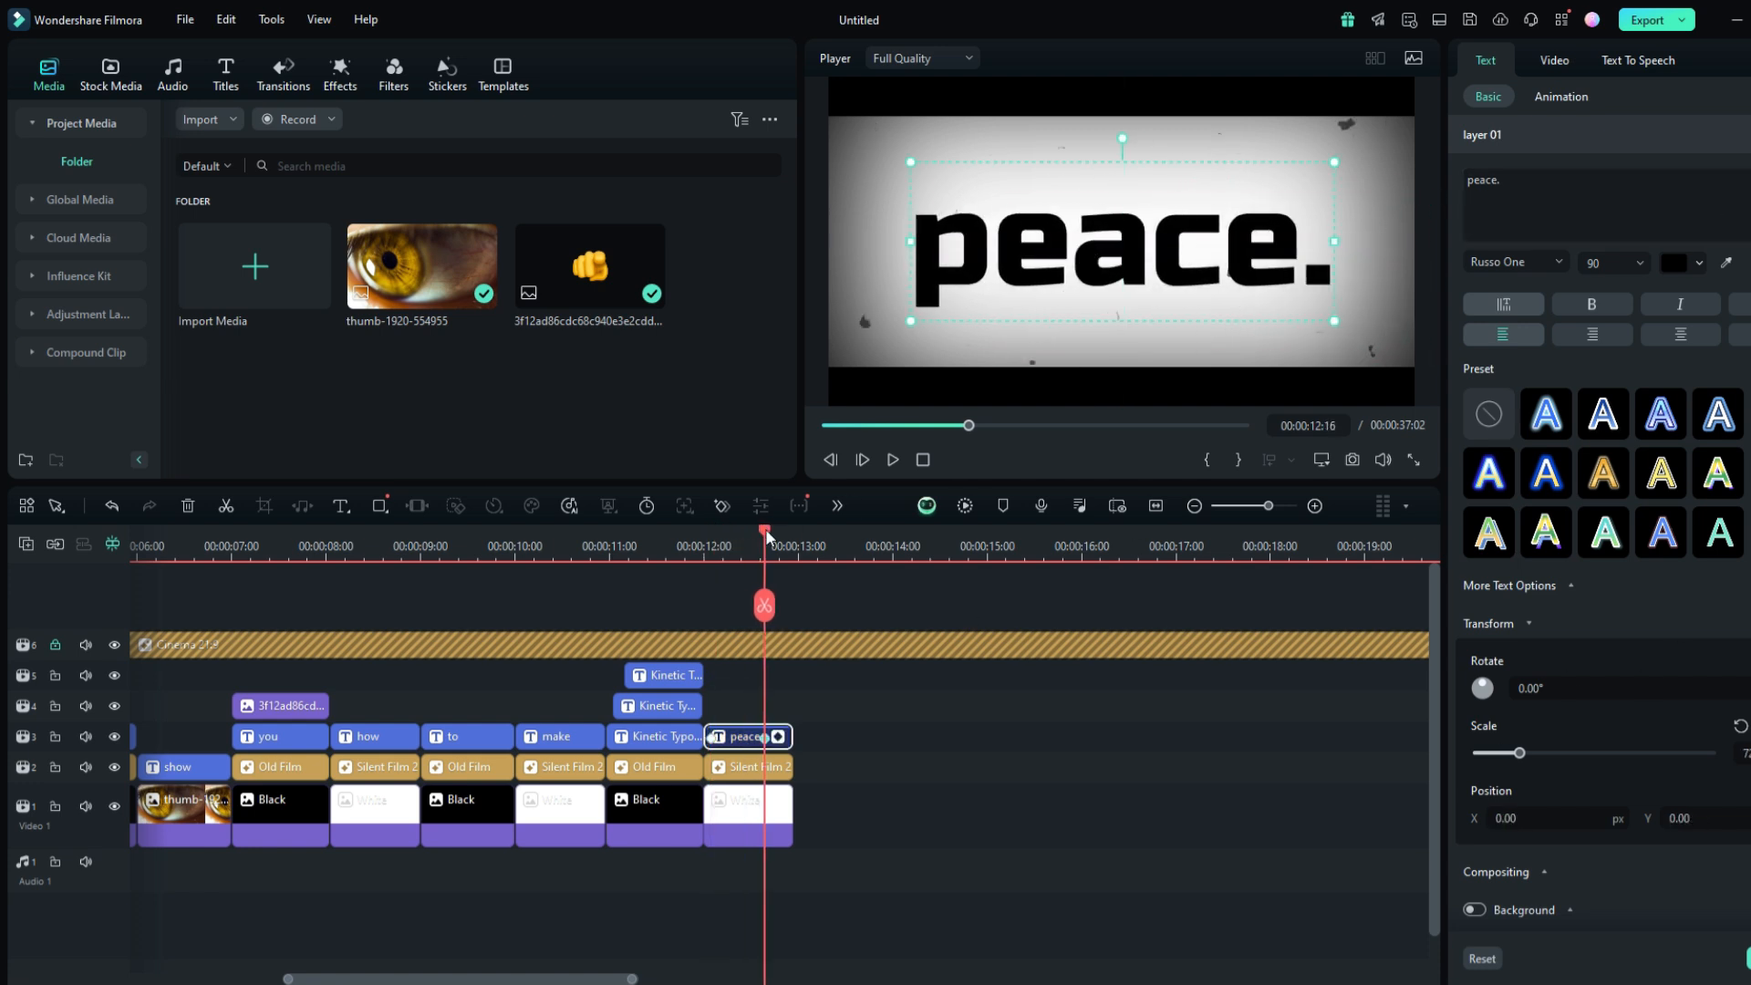